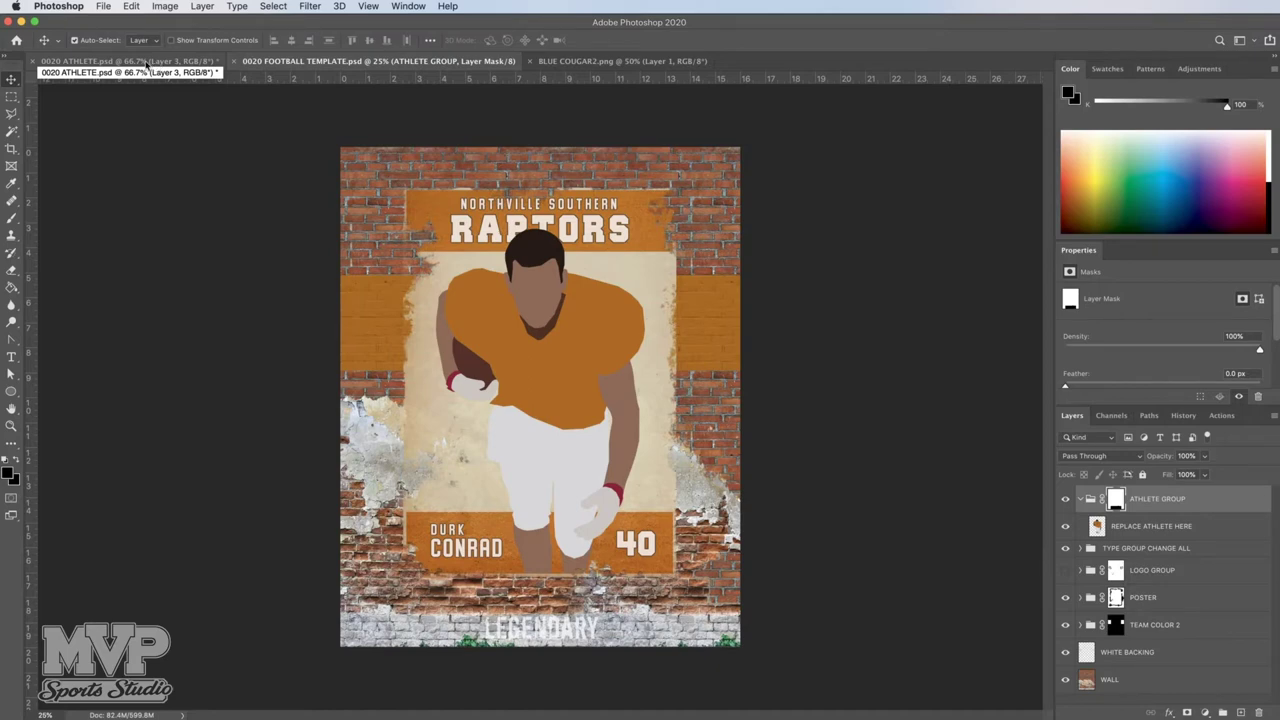
Examine the athlete cutout and the blue cougar logo in their documents, and return to the football template
left_click(147, 63)
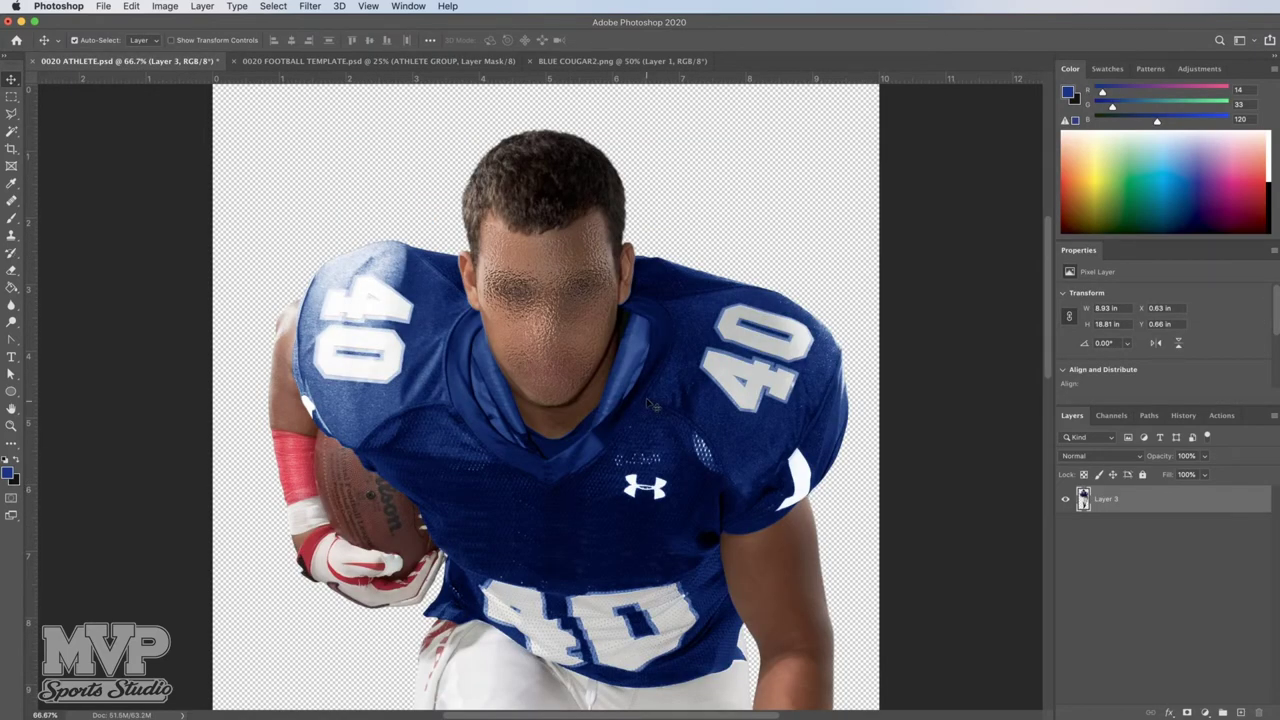
scroll(678, 438, "down", 5)
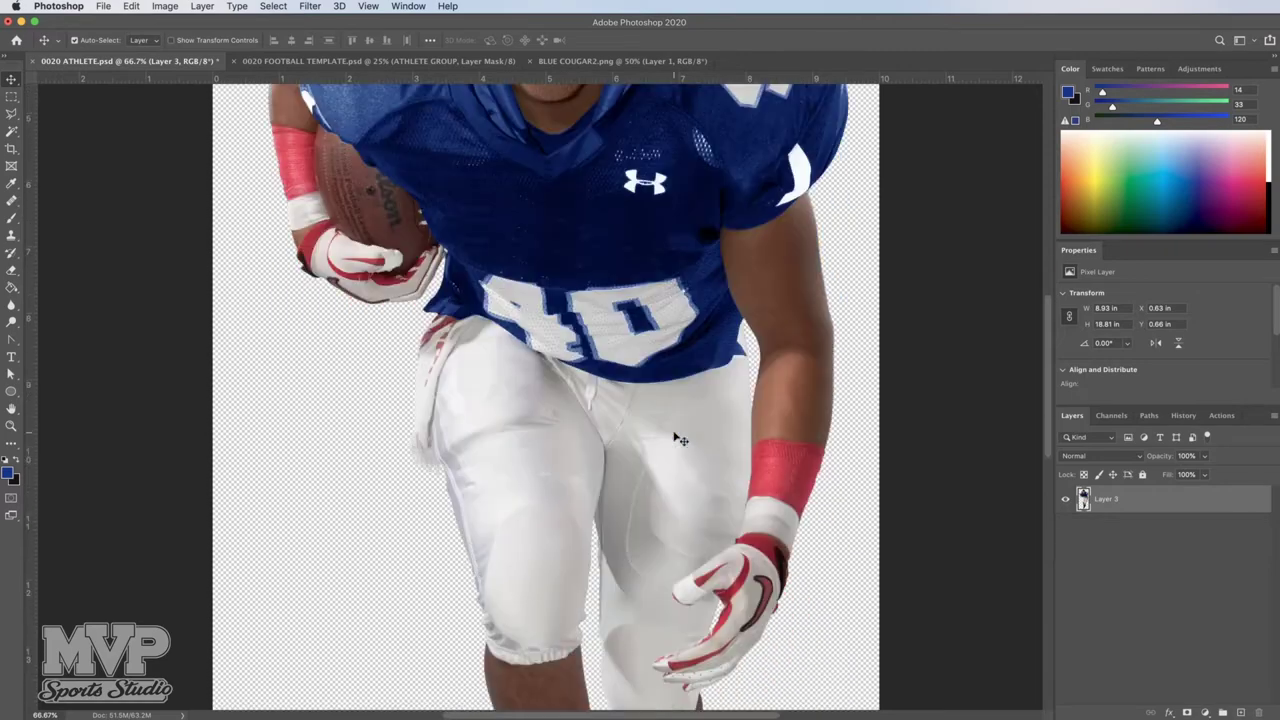
scroll(678, 438, "up", 4)
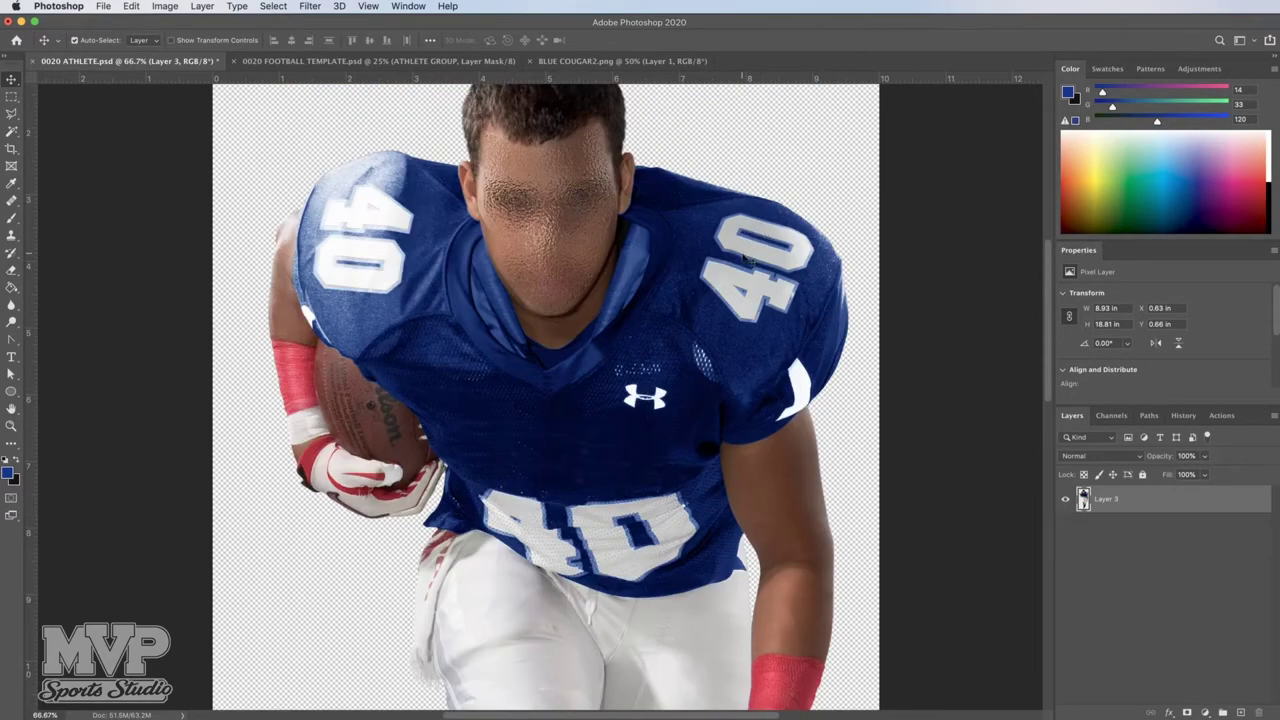
scroll(745, 255, "up", 2)
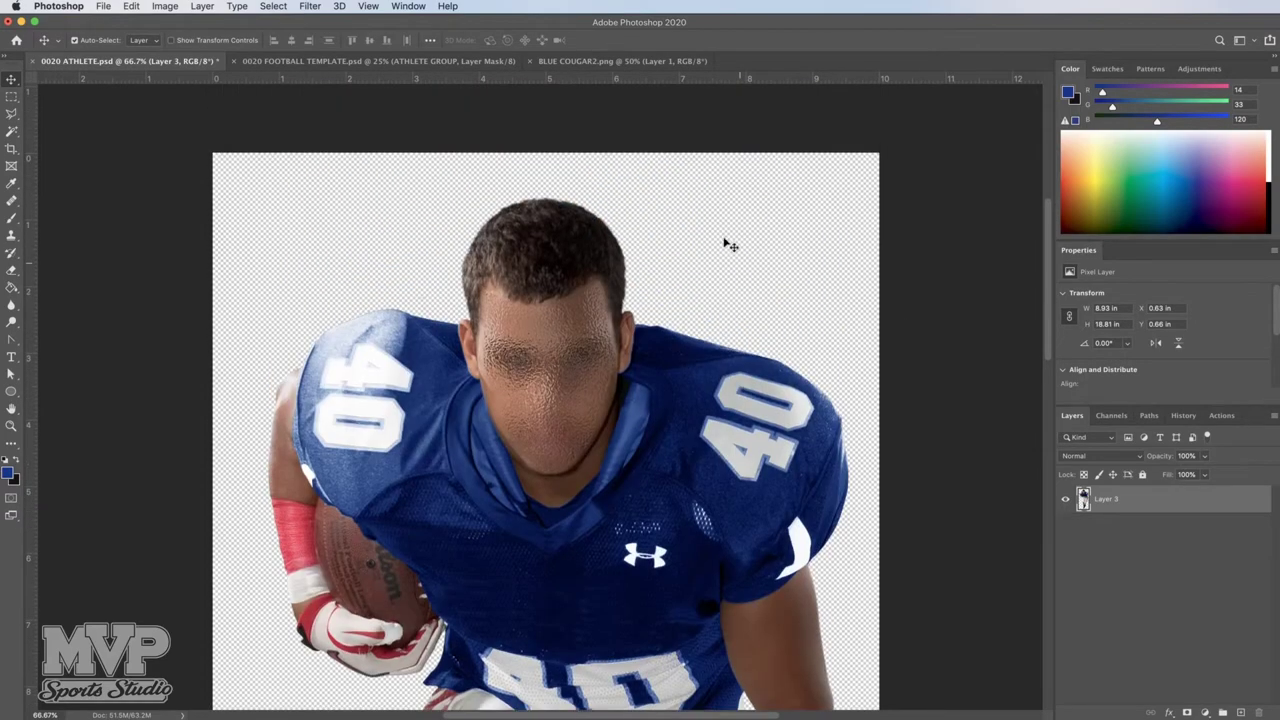
left_click(592, 62)
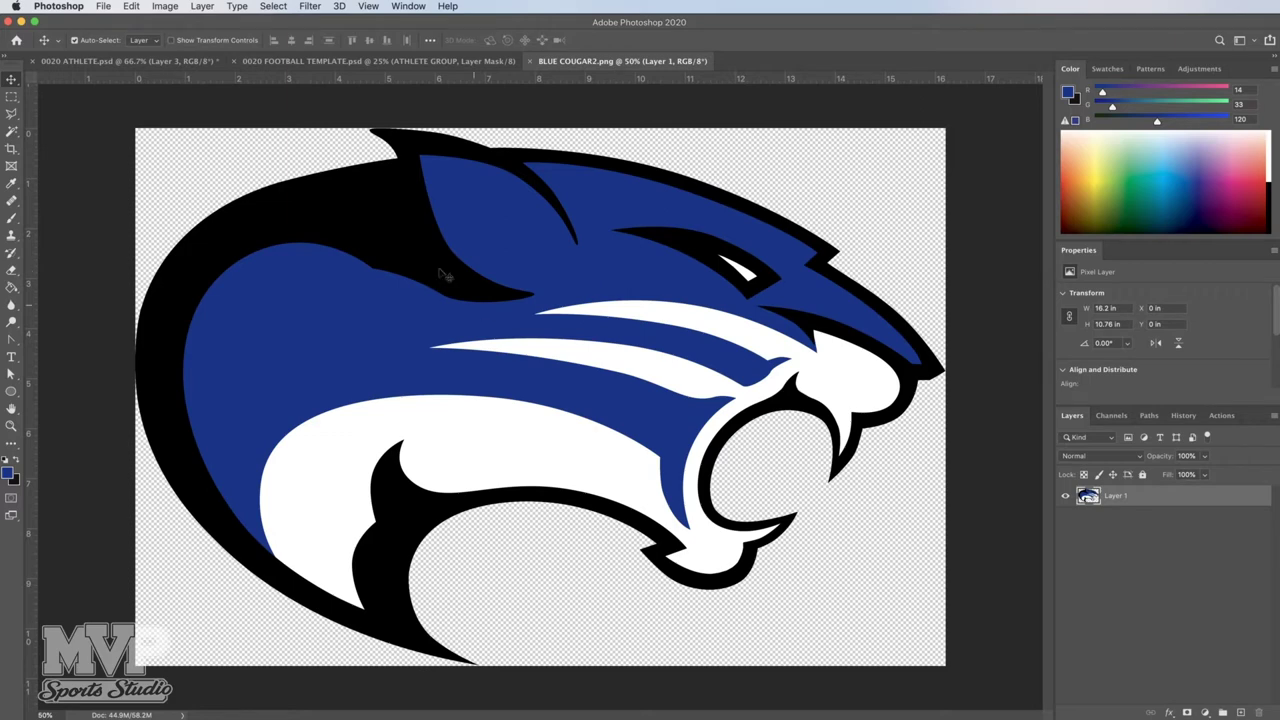
left_click(310, 63)
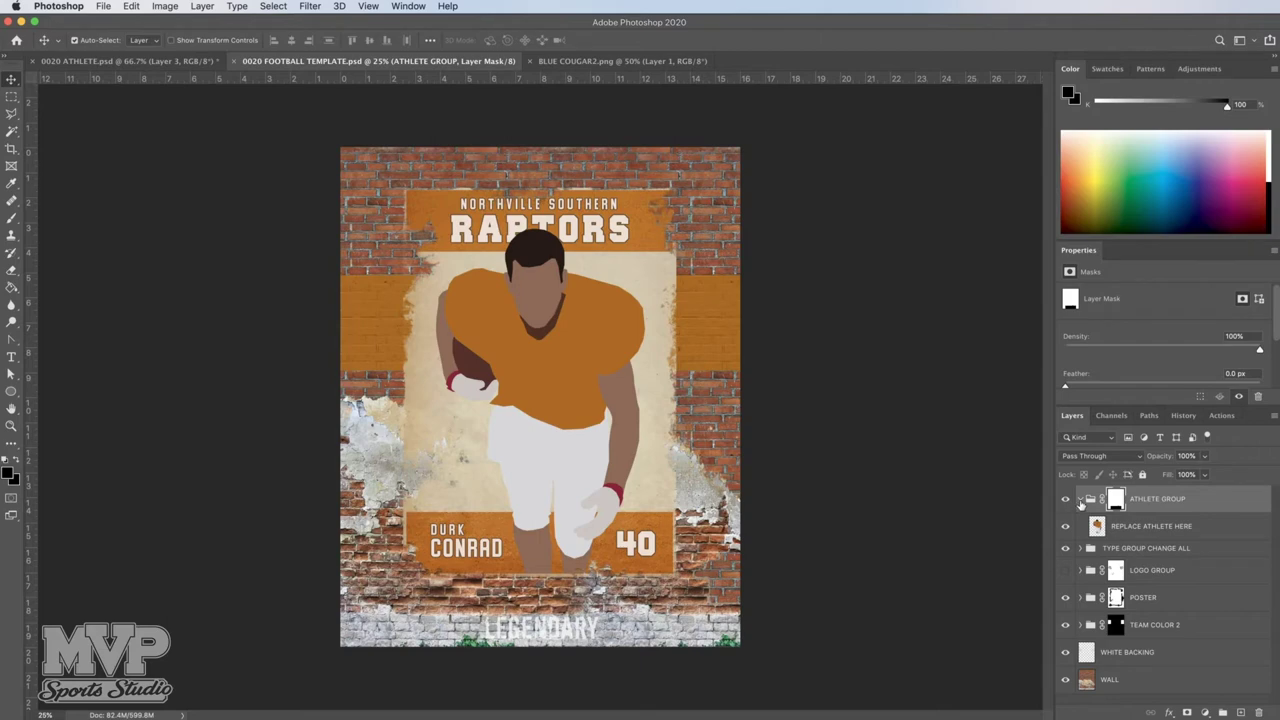
Copy the athlete cutout from 0020 ATHLETE.psd into the template's ATHLETE GROUP, using the group's mask
left_click(1080, 499)
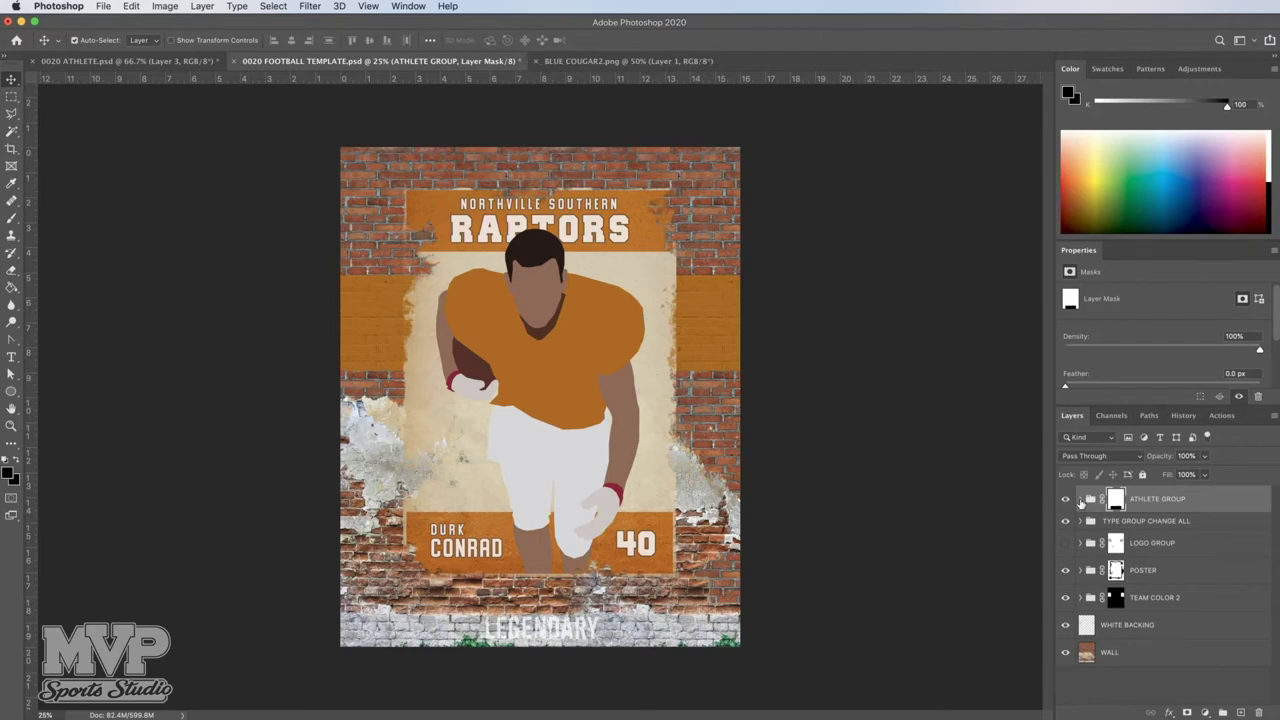
left_click(1080, 499)
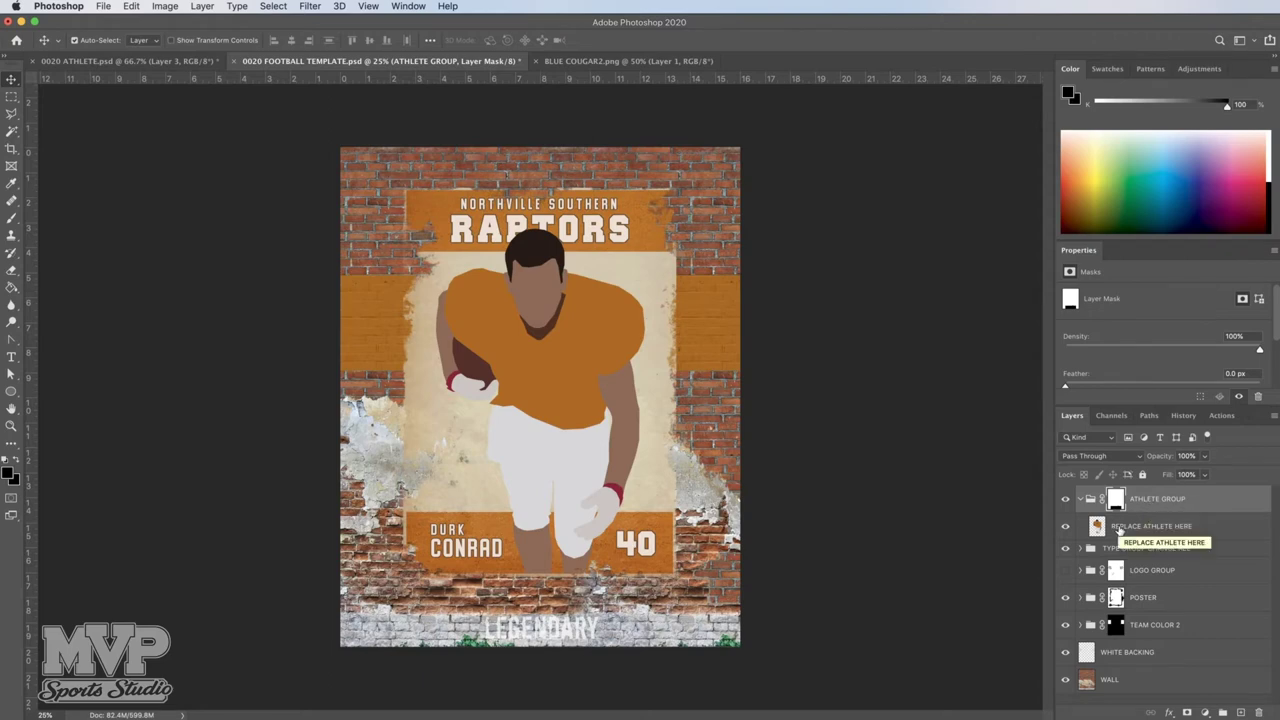
left_click(1135, 530)
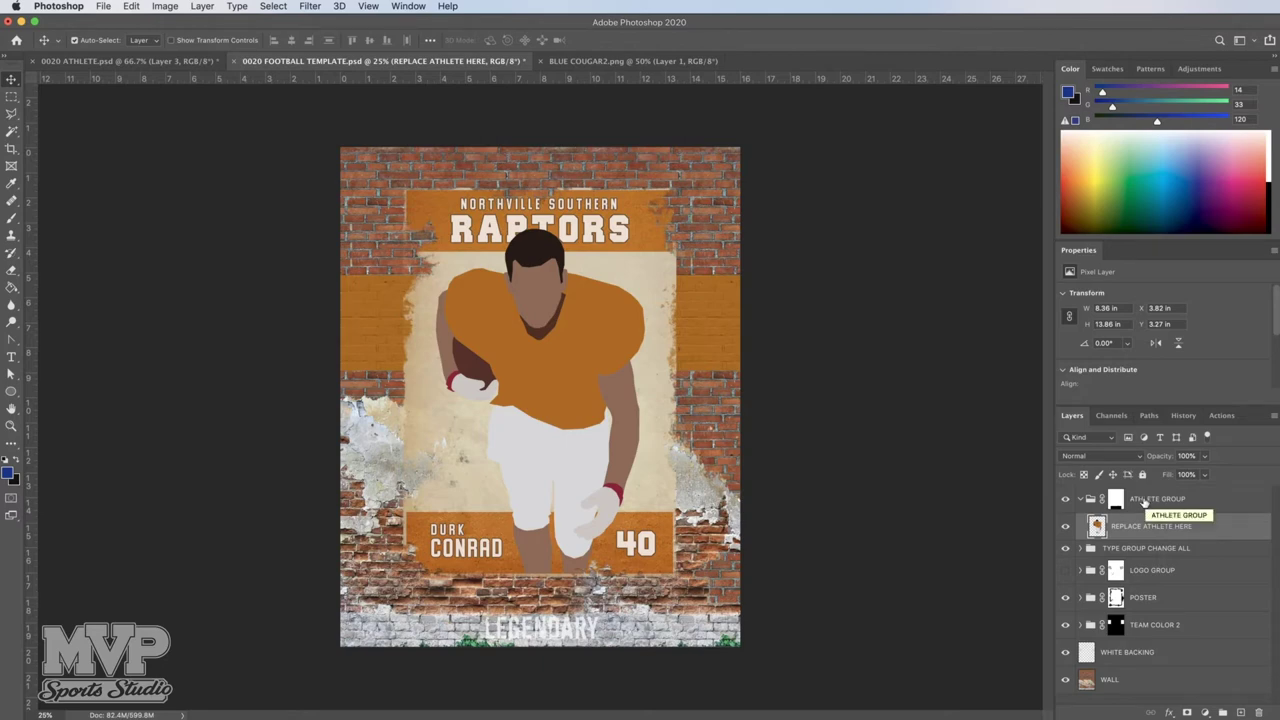
left_click(1146, 502)
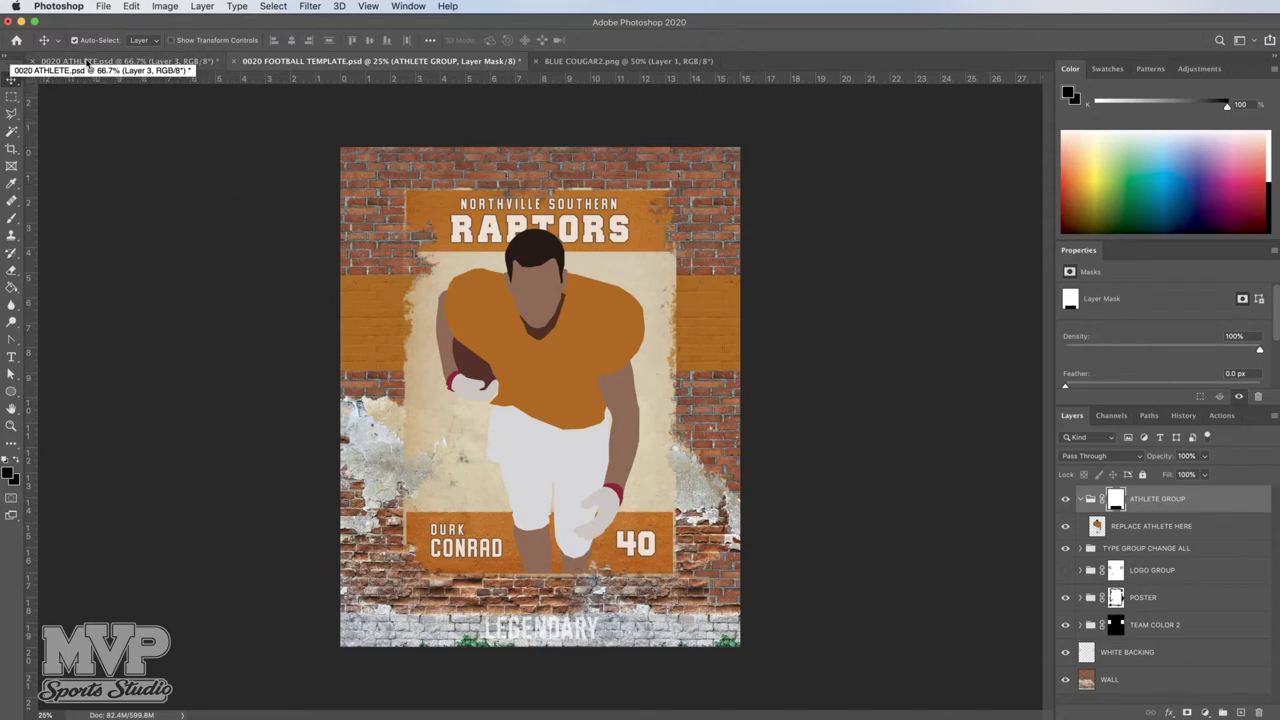
left_click(89, 62)
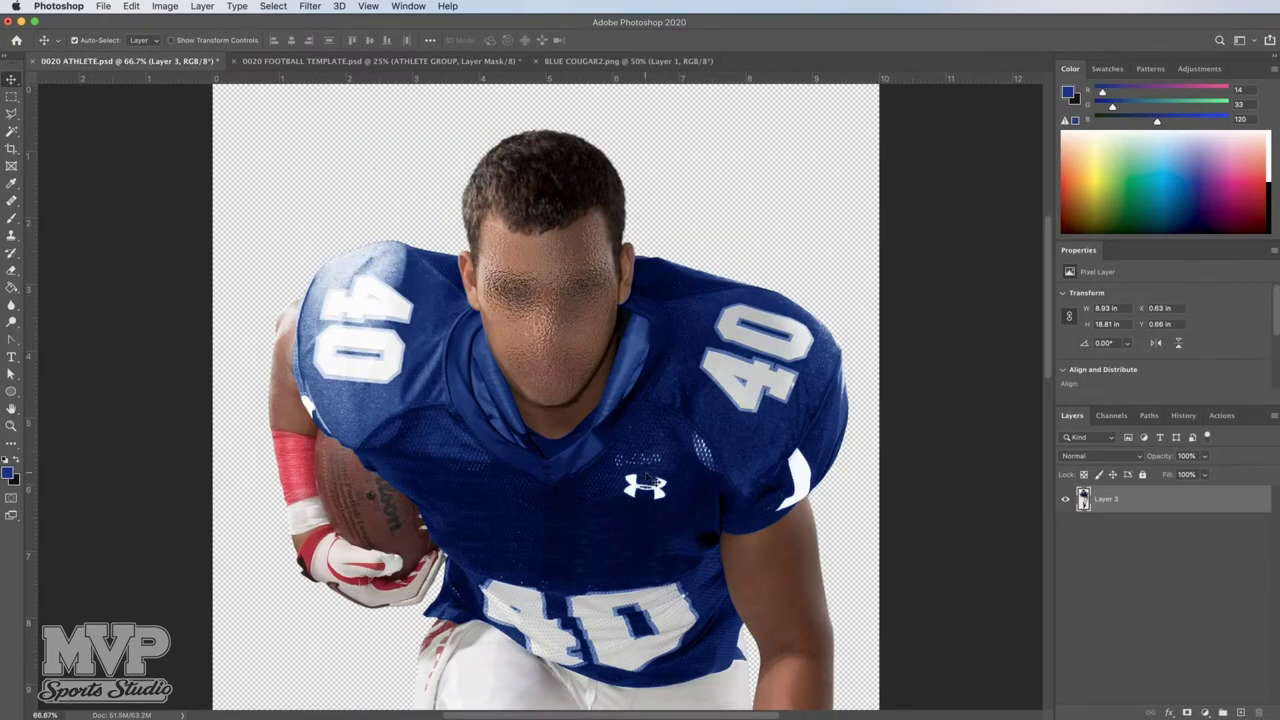
scroll(622, 524, "down", 3)
scroll(622, 524, "up", 5)
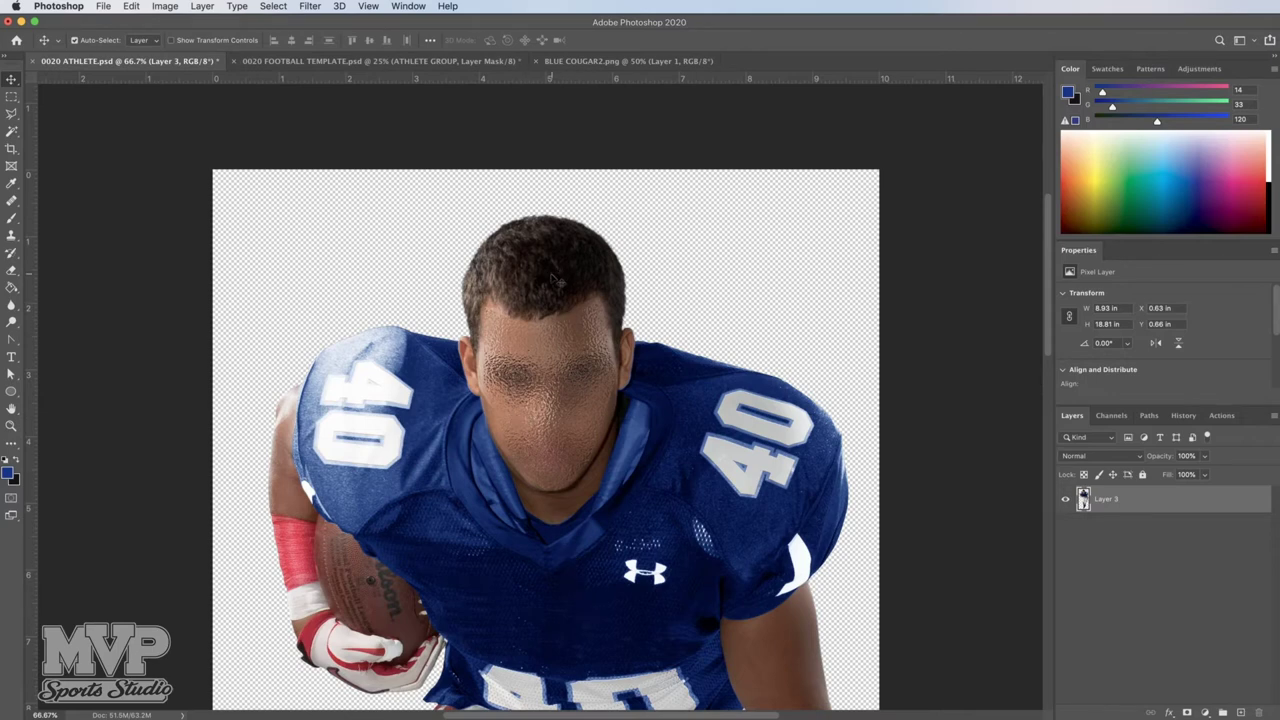
left_click_drag(548, 277, 482, 271)
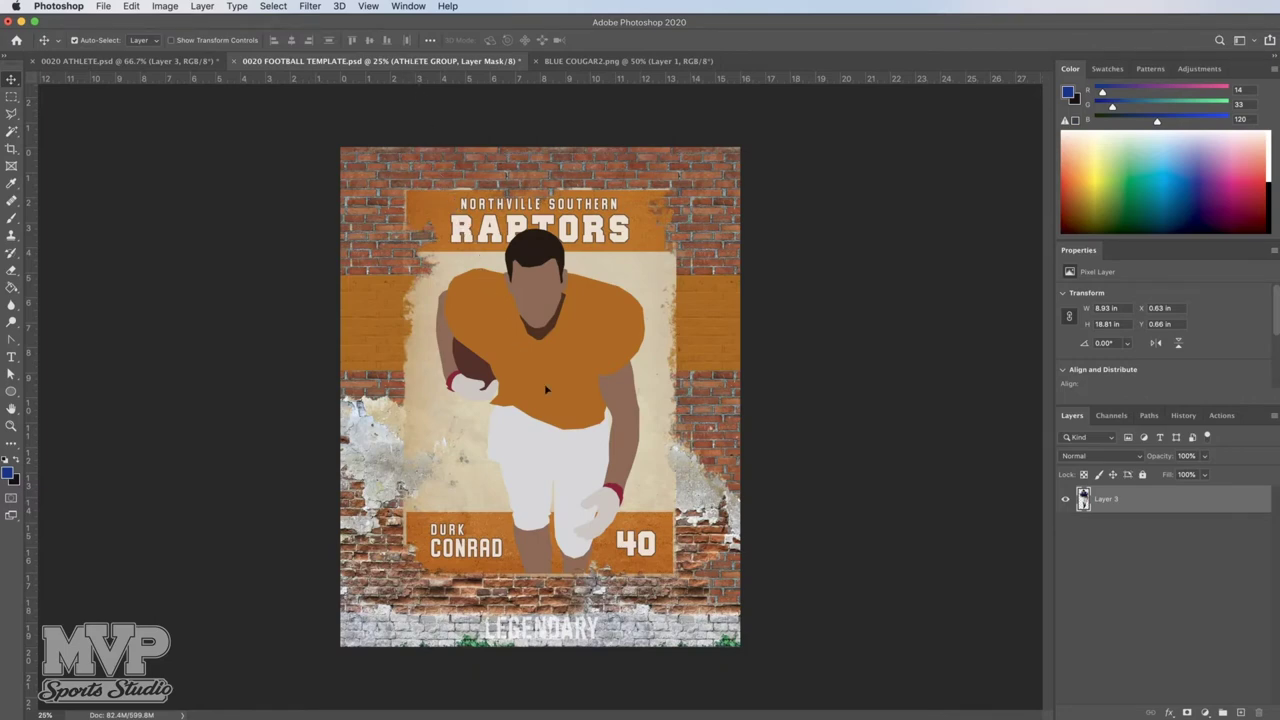
left_click_drag(547, 388, 547, 388)
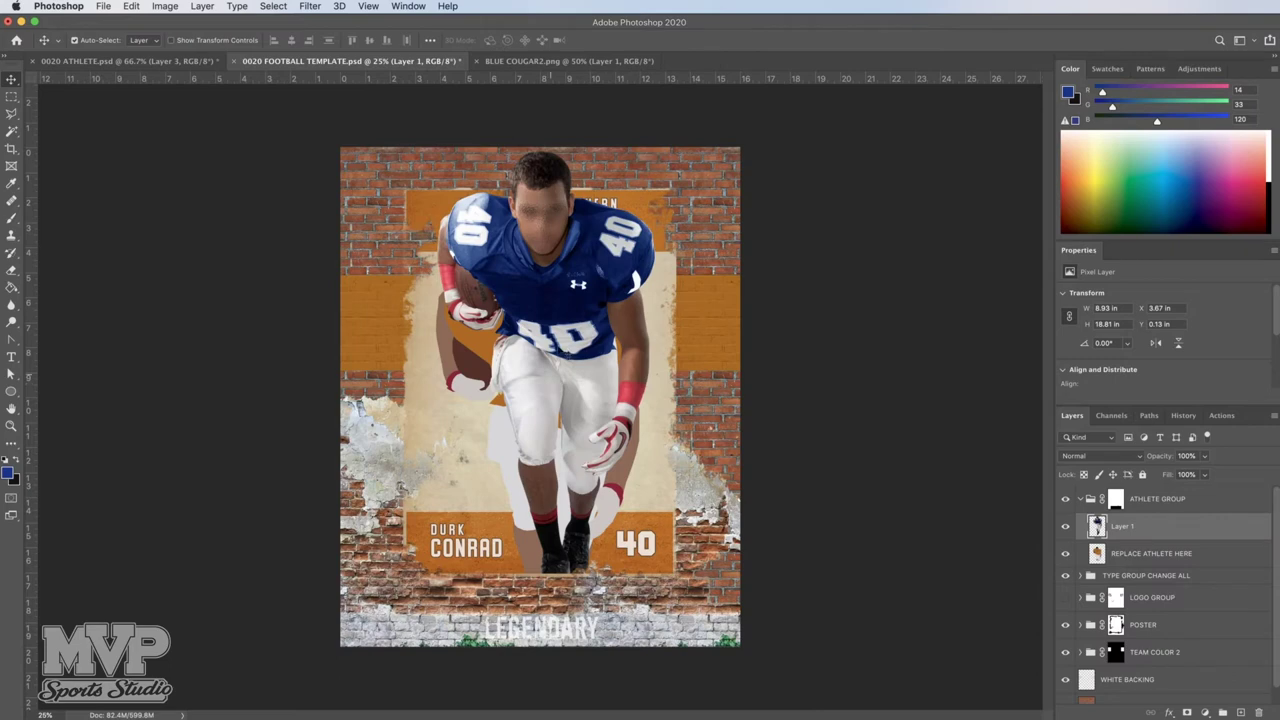
Move the athlete cutout down over the placeholder figure so the heads and shoulders roughly line up
left_click_drag(574, 292, 566, 376)
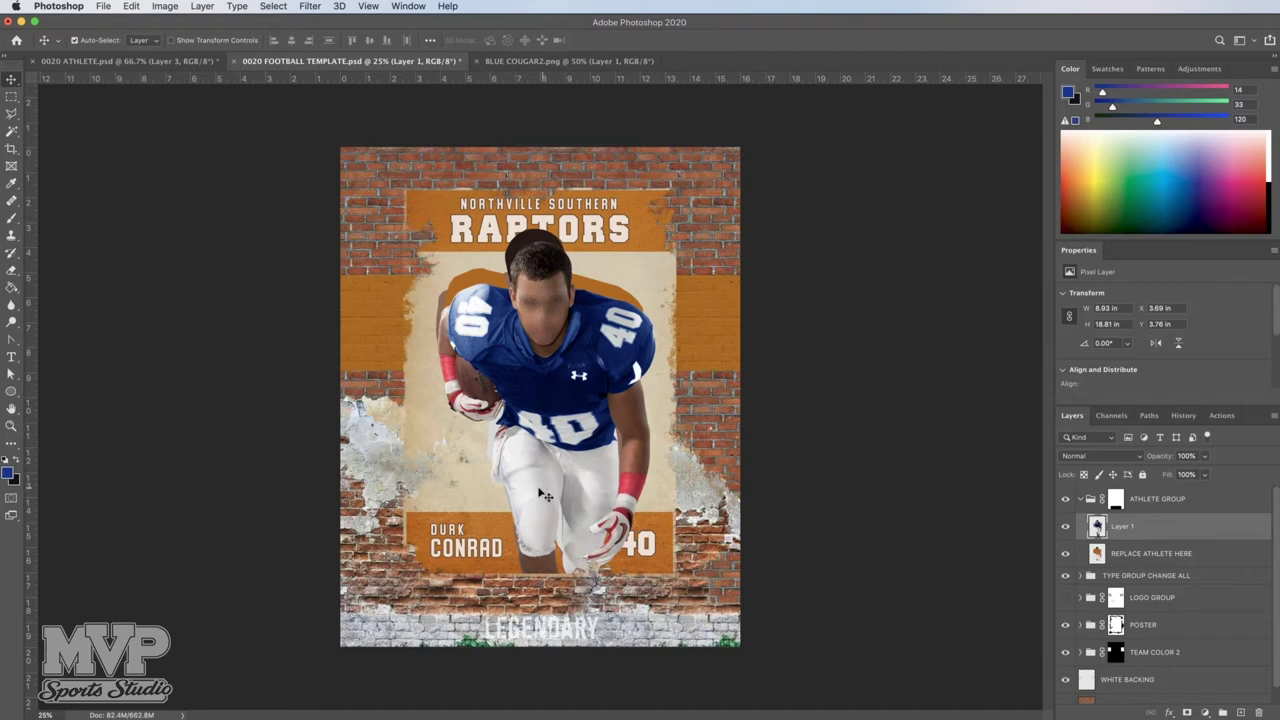
left_click_drag(540, 490, 485, 594)
left_click_drag(518, 563, 537, 484)
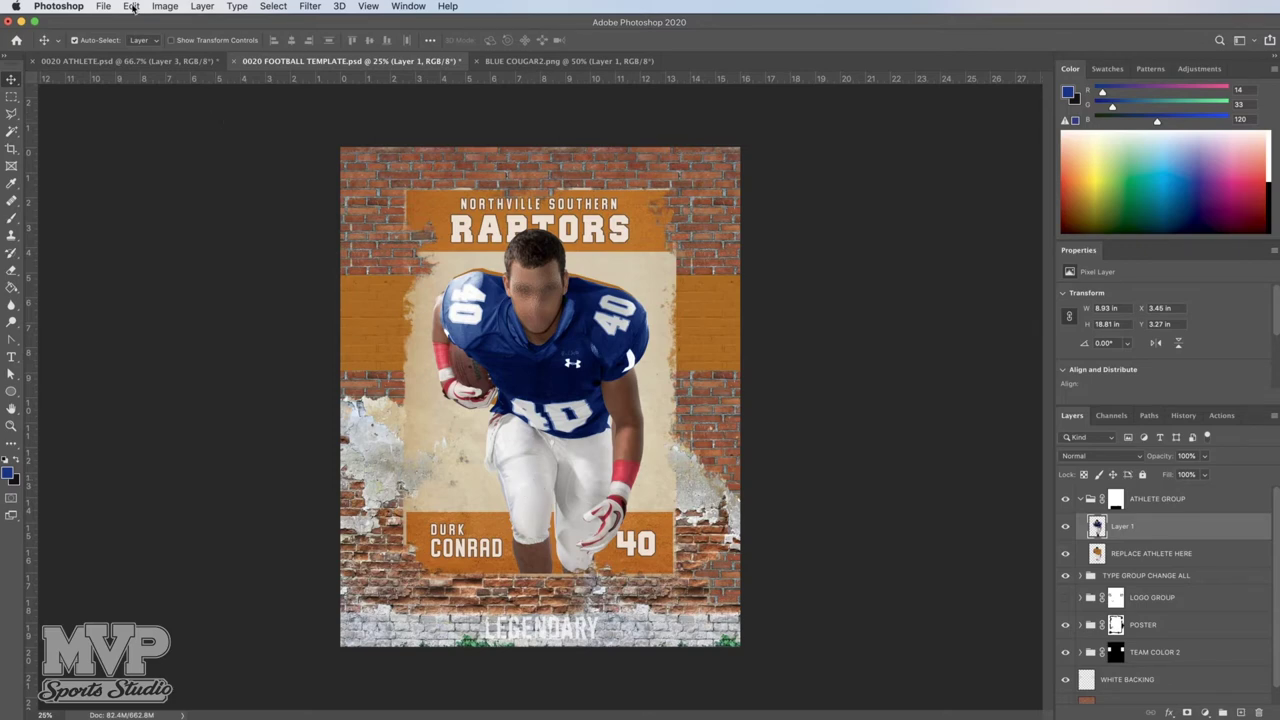
Scale the athlete cutout proportionally to about 98% with Free Transform to match the placeholder's width
left_click(132, 7)
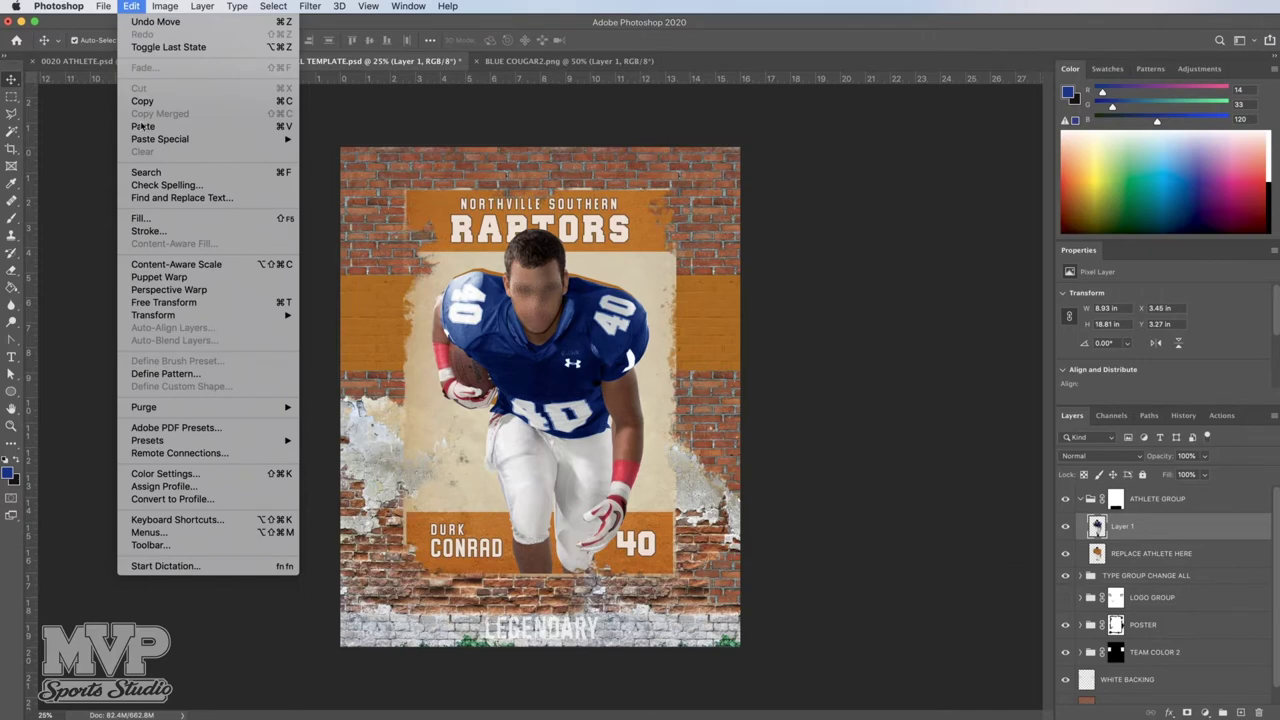
left_click(176, 307)
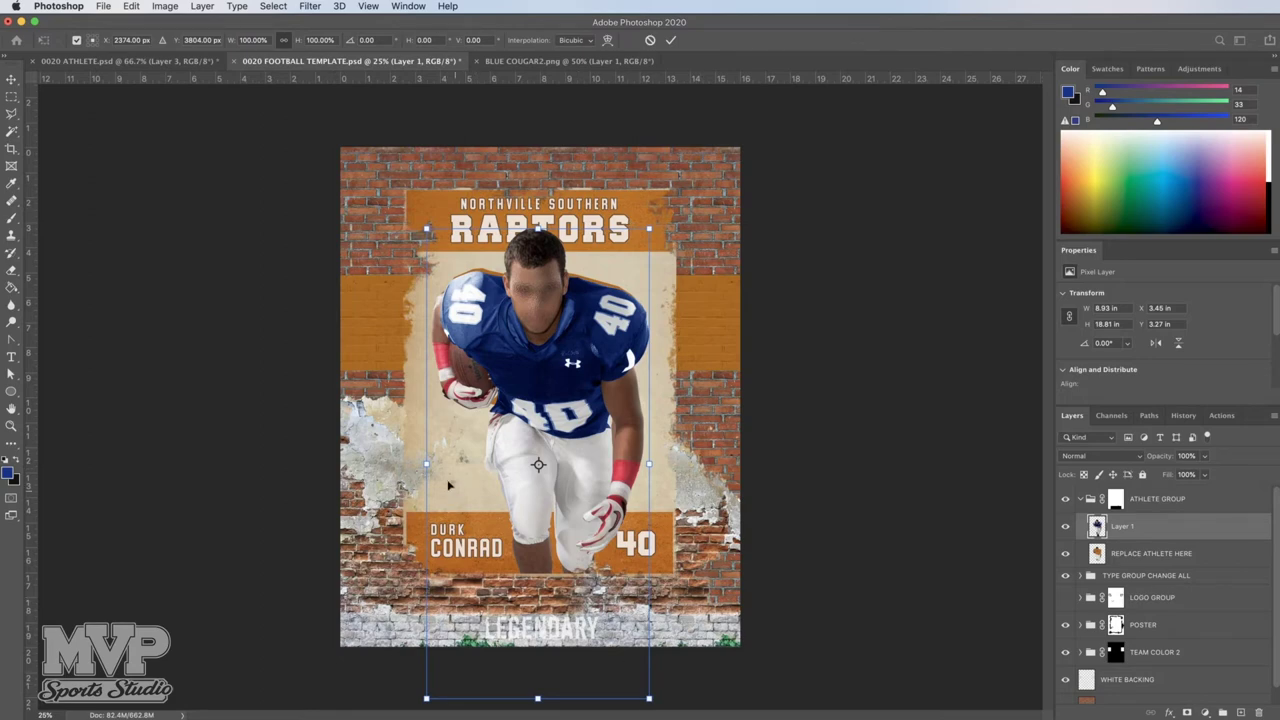
mouse_move(427, 464)
left_mouse_down()
mouse_move(445, 464)
mouse_move(310, 464)
mouse_move(488, 475)
mouse_move(432, 474)
left_mouse_up()
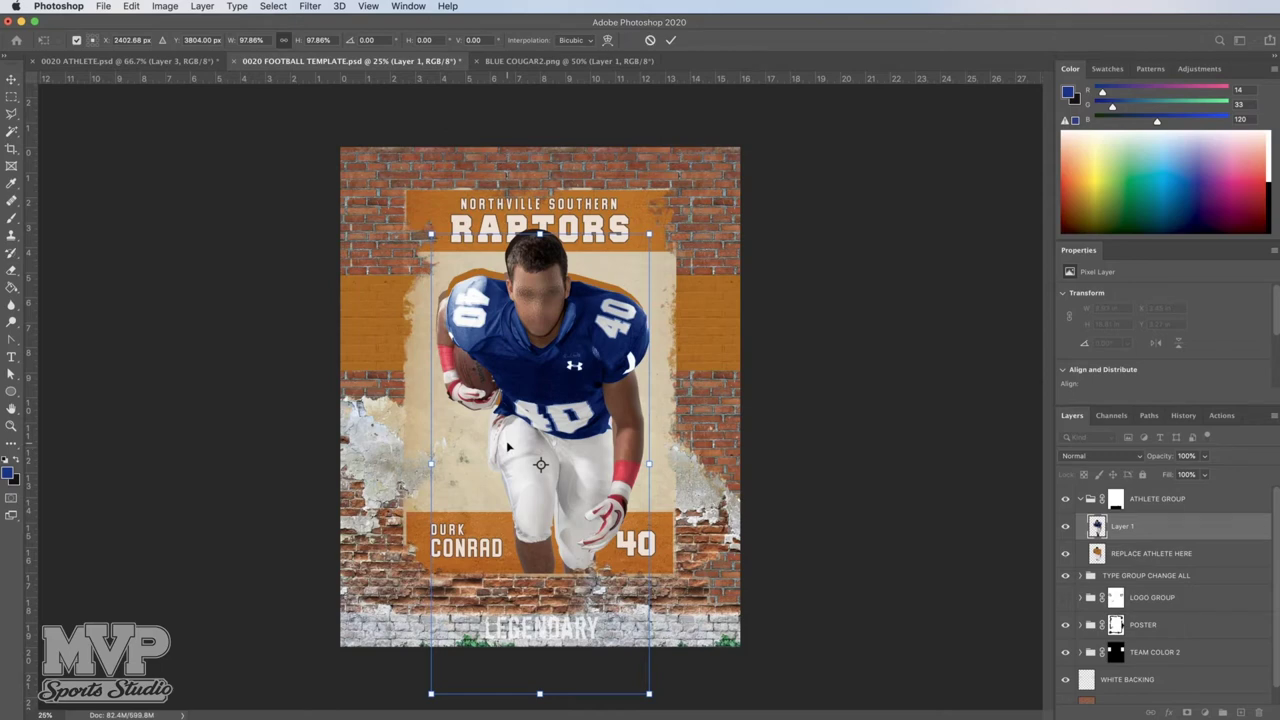
key("Return")
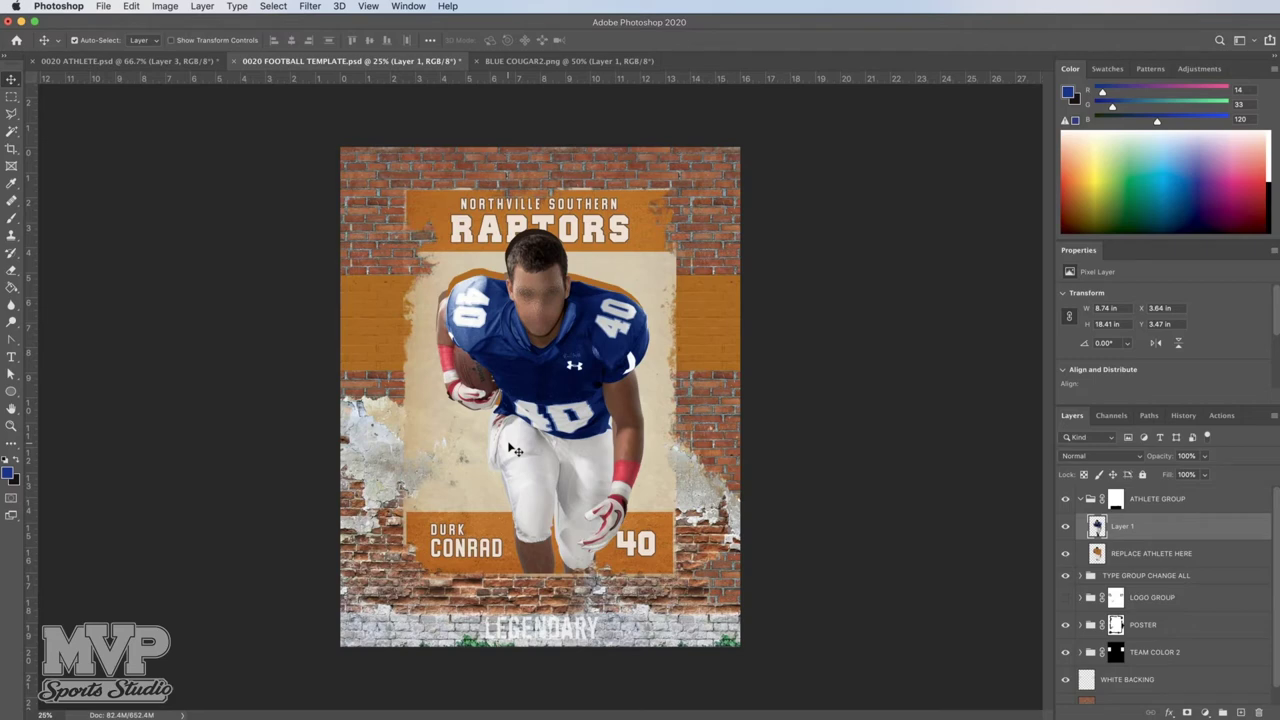
Nudge the athlete up and slightly left to cover the placeholder, and hide the REPLACE ATHLETE HERE layer
key("Up")
key("Up")
key("Up")
key("Up")
key("Up")
key("Up")
key("Up")
key("Up")
key("Up")
key("Up")
key("Up")
key("Up")
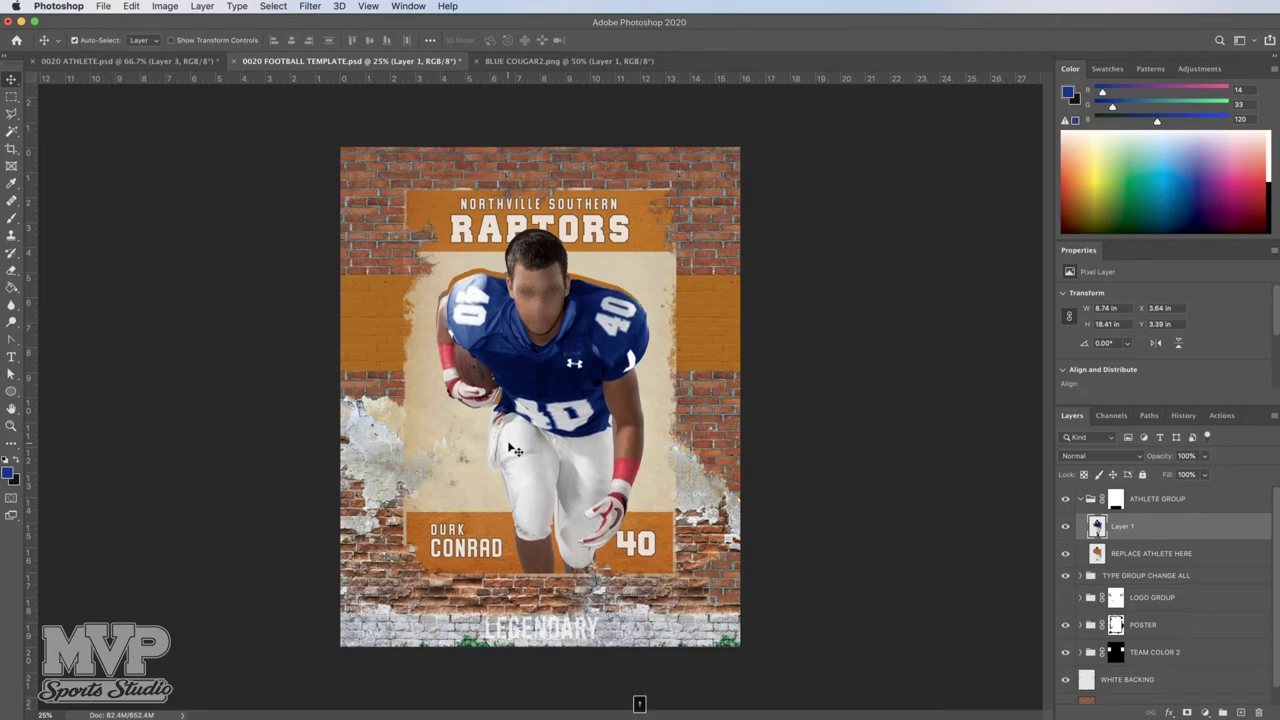
key("Up")
key("Up")
key("Up")
key("Up")
key("Up")
key("Up")
key("Up")
key("Up")
key("Up")
key("Up")
key("Up")
key("Up")
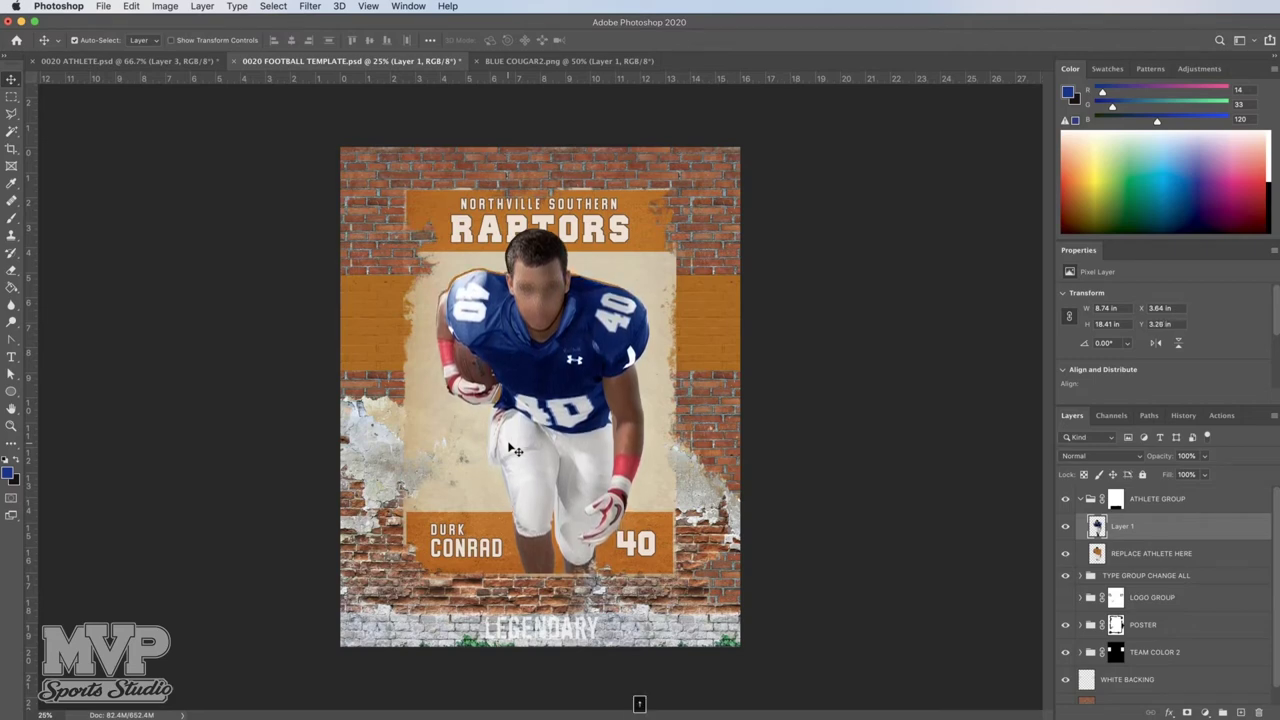
key("Left")
key("Left")
key("Left")
key("Left")
key("Up")
key("Up")
key("Up")
key("Up")
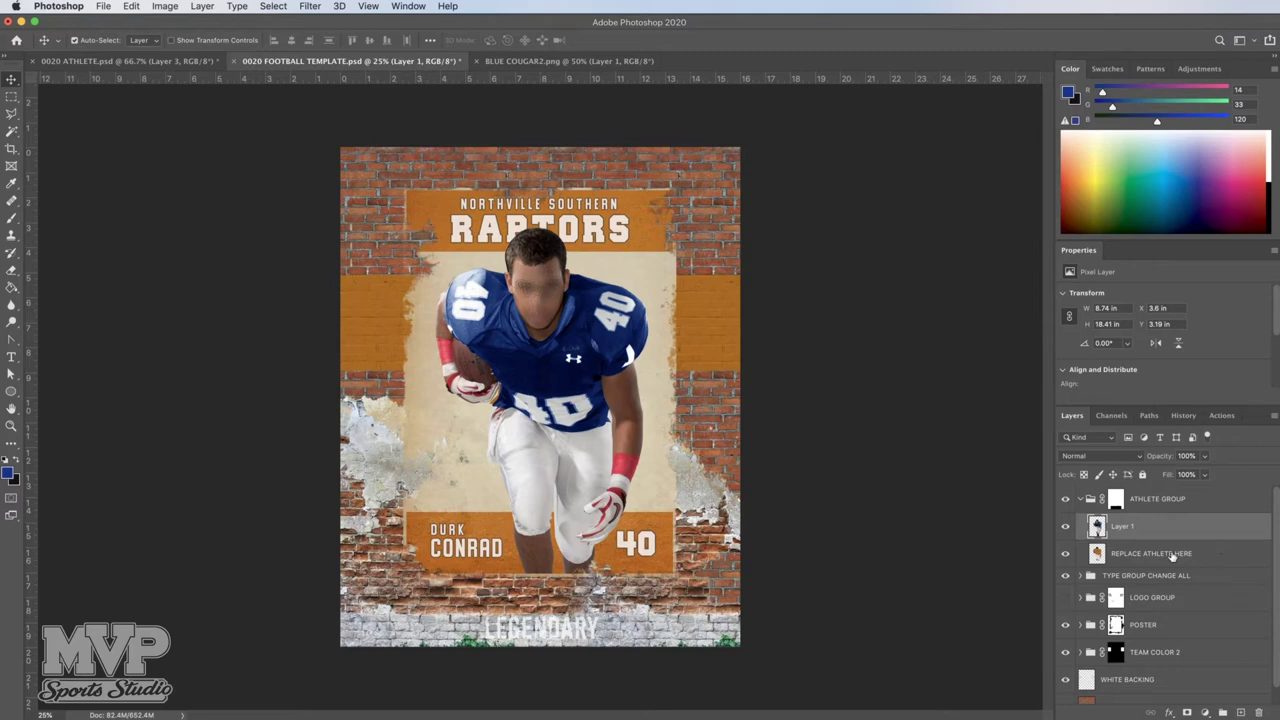
left_click(1066, 556)
Expand the TYPE GROUP CHANGE ALL group and select the player's last-name text layer
scroll(1141, 582, "down", 1)
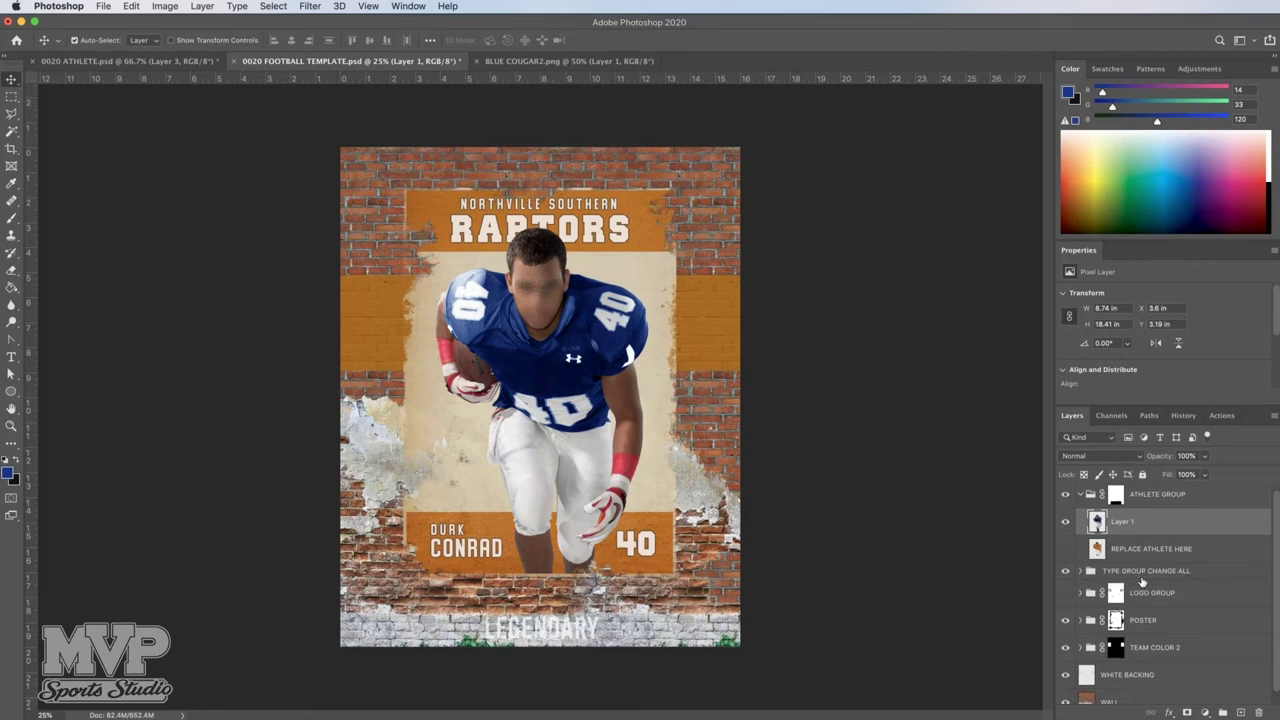
left_click(1139, 571)
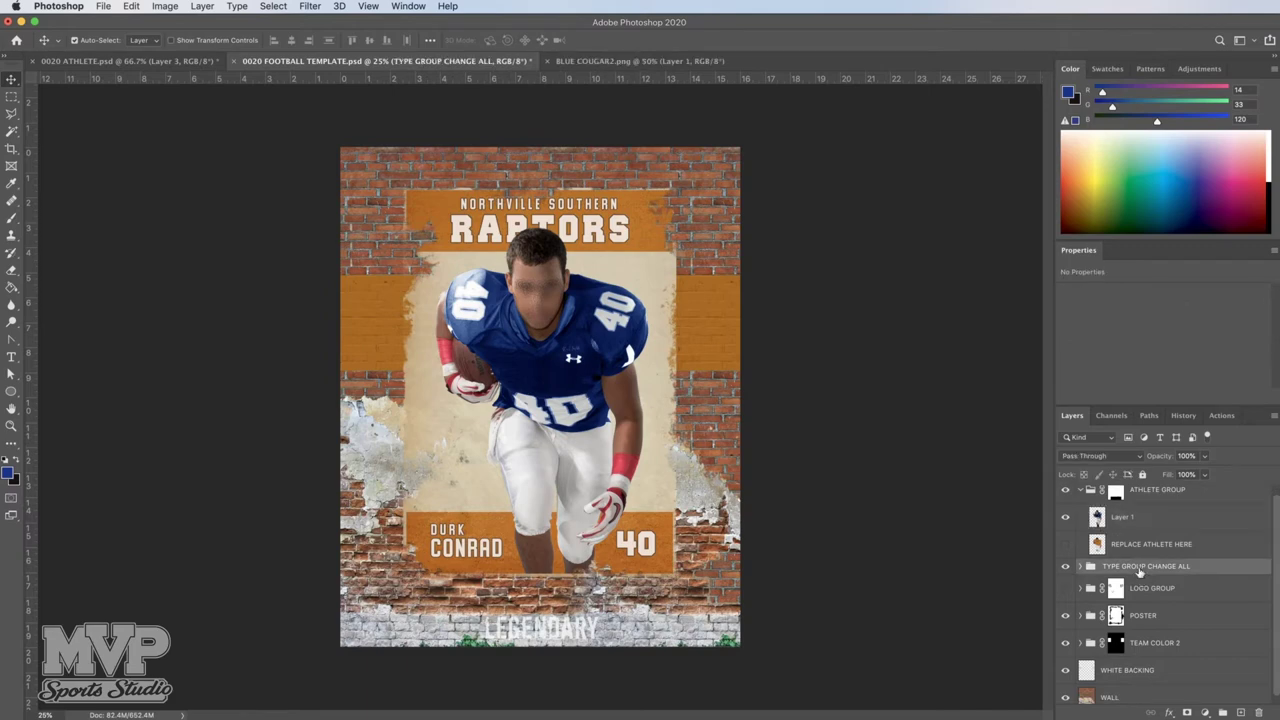
left_click(1080, 568)
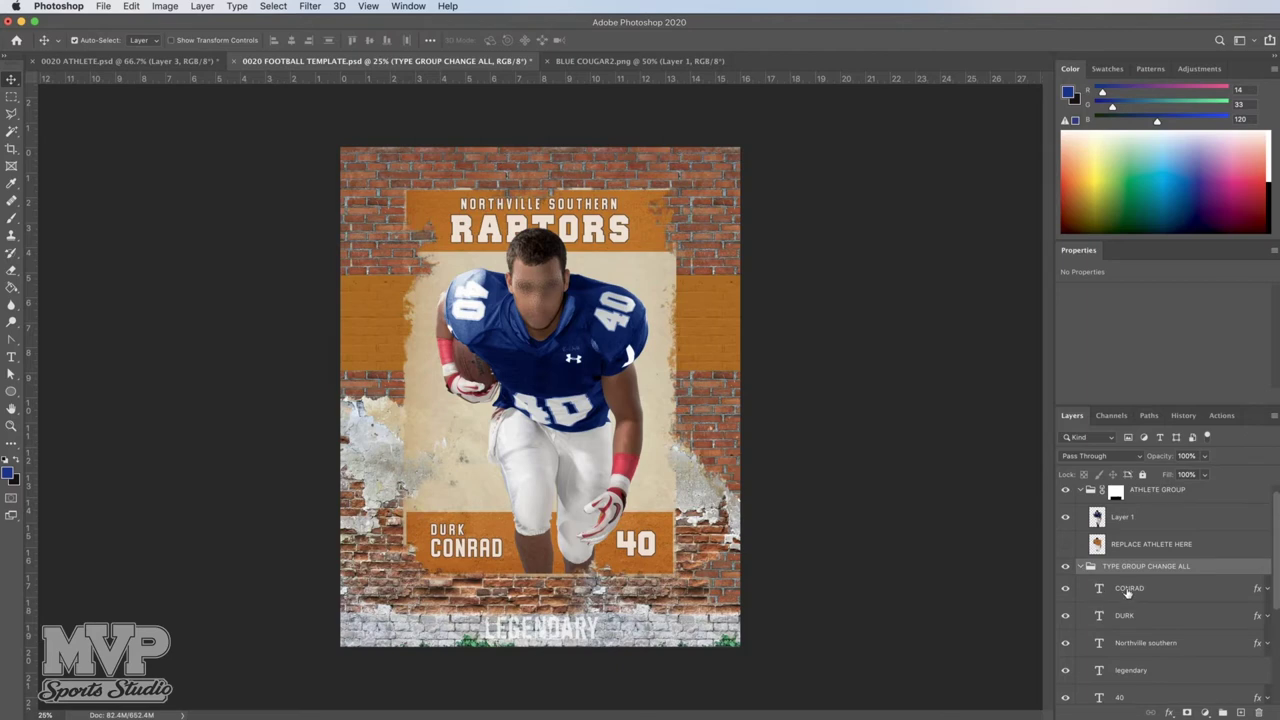
scroll(1127, 592, "down", 4)
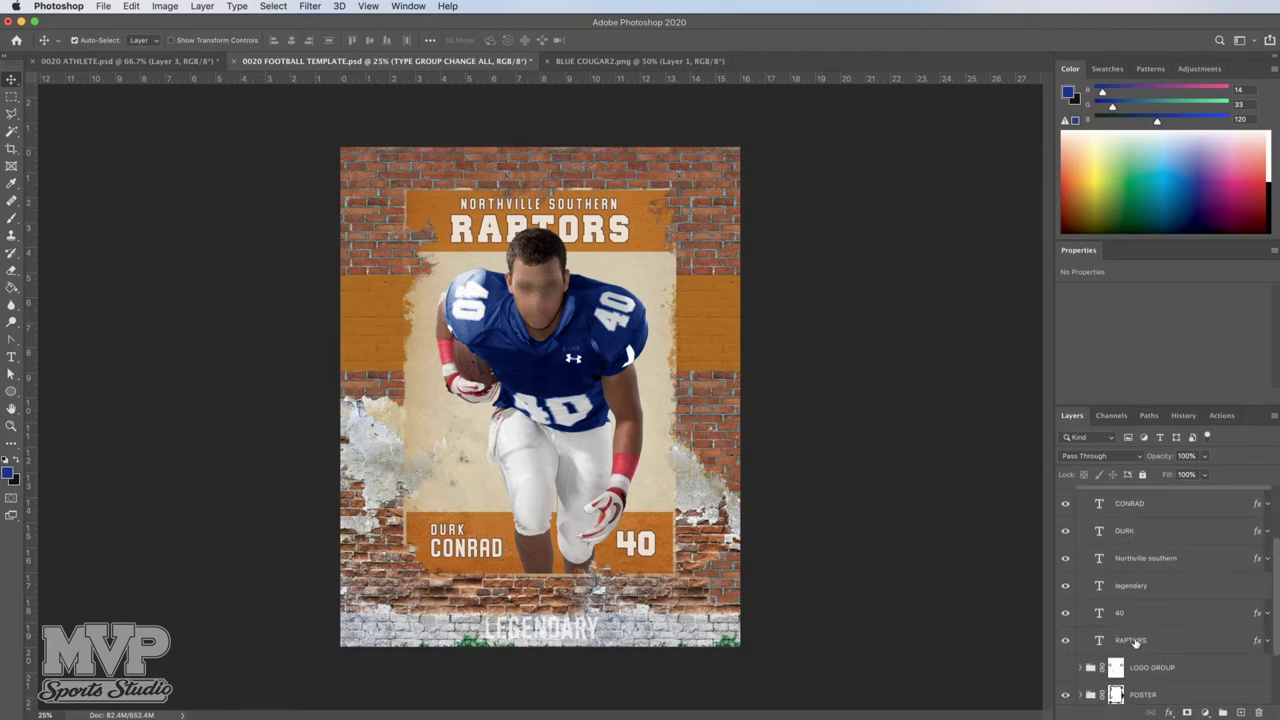
left_click(1151, 505)
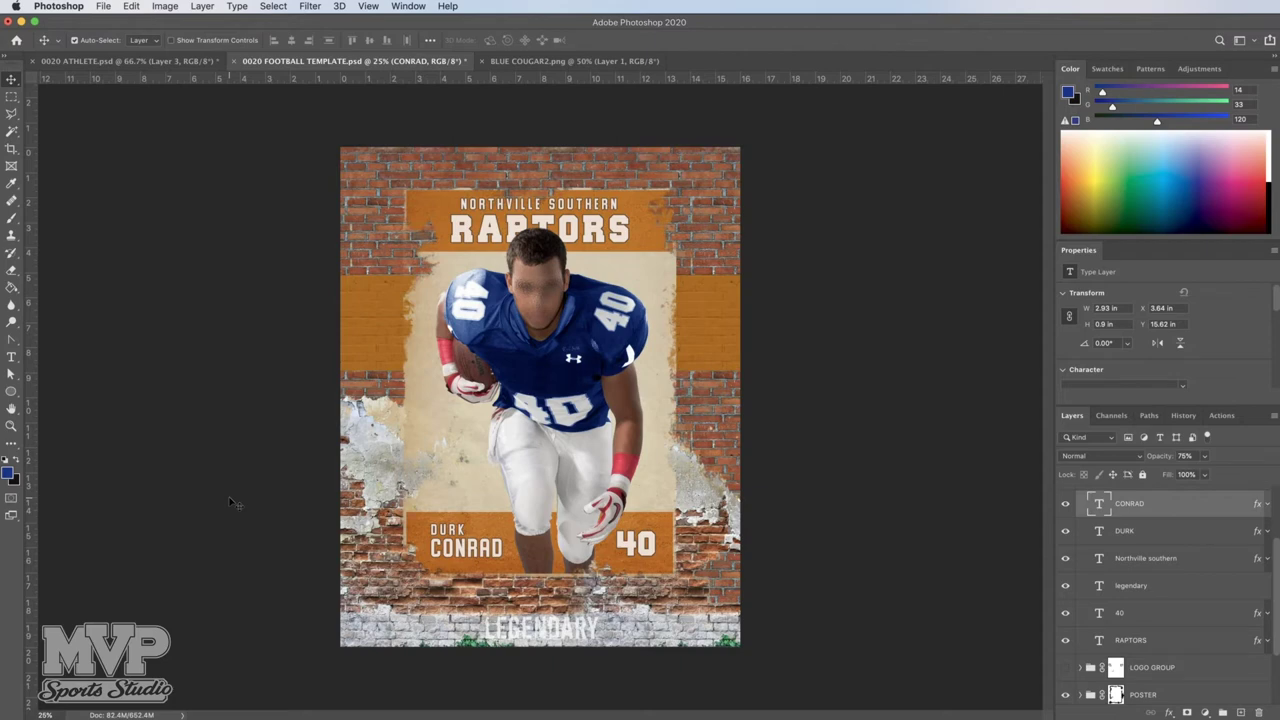
Replace the large last-name text in the poster's lower orange band with the new player's last name
left_click(10, 427)
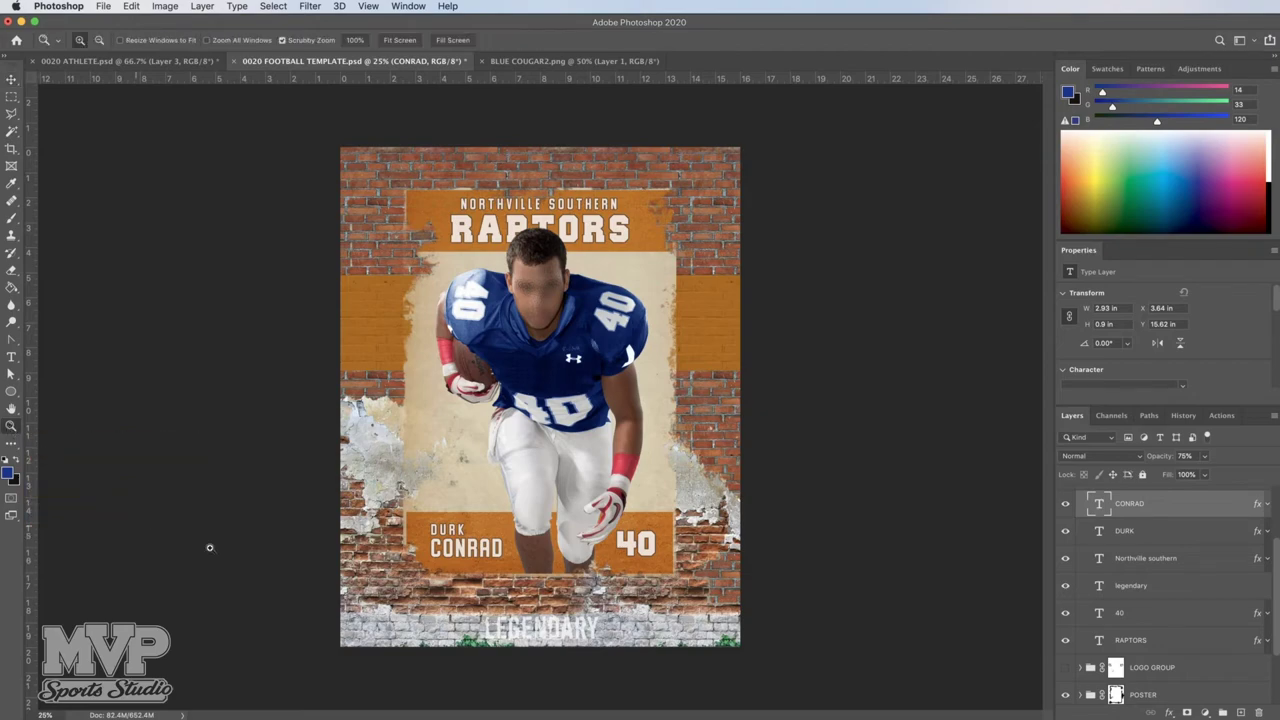
left_click(455, 537)
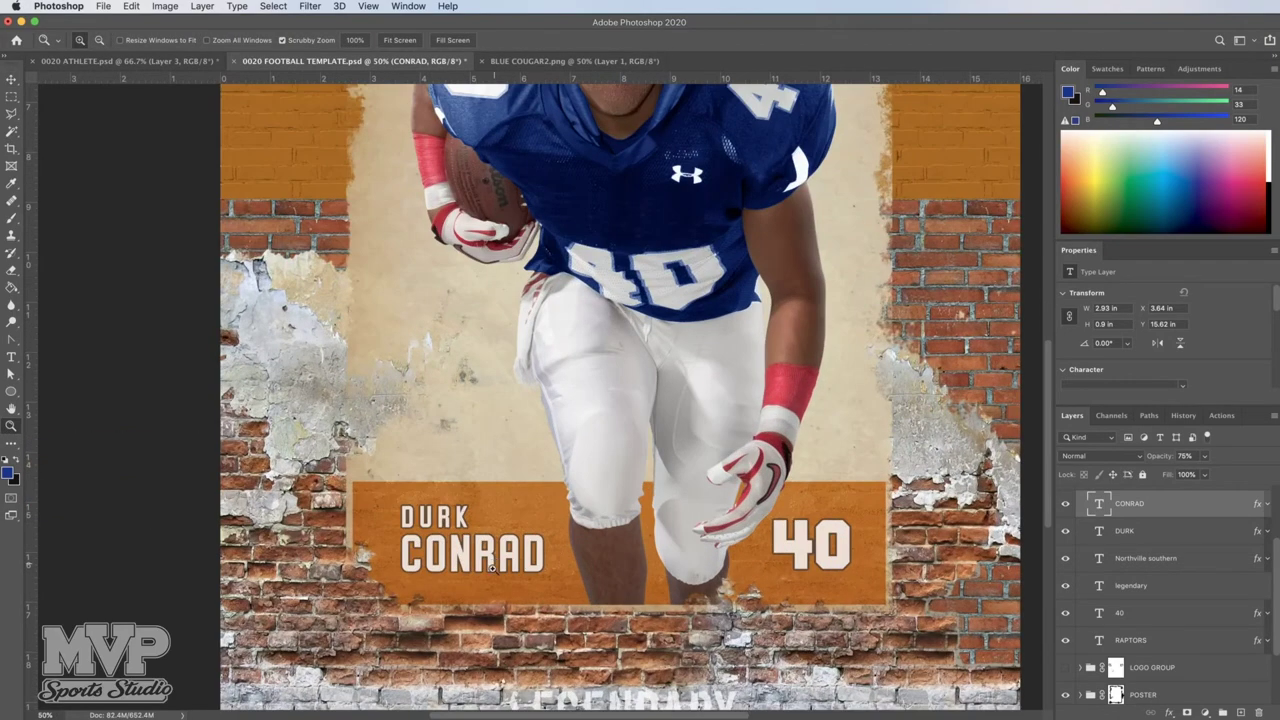
left_click(491, 567)
left_click(485, 579)
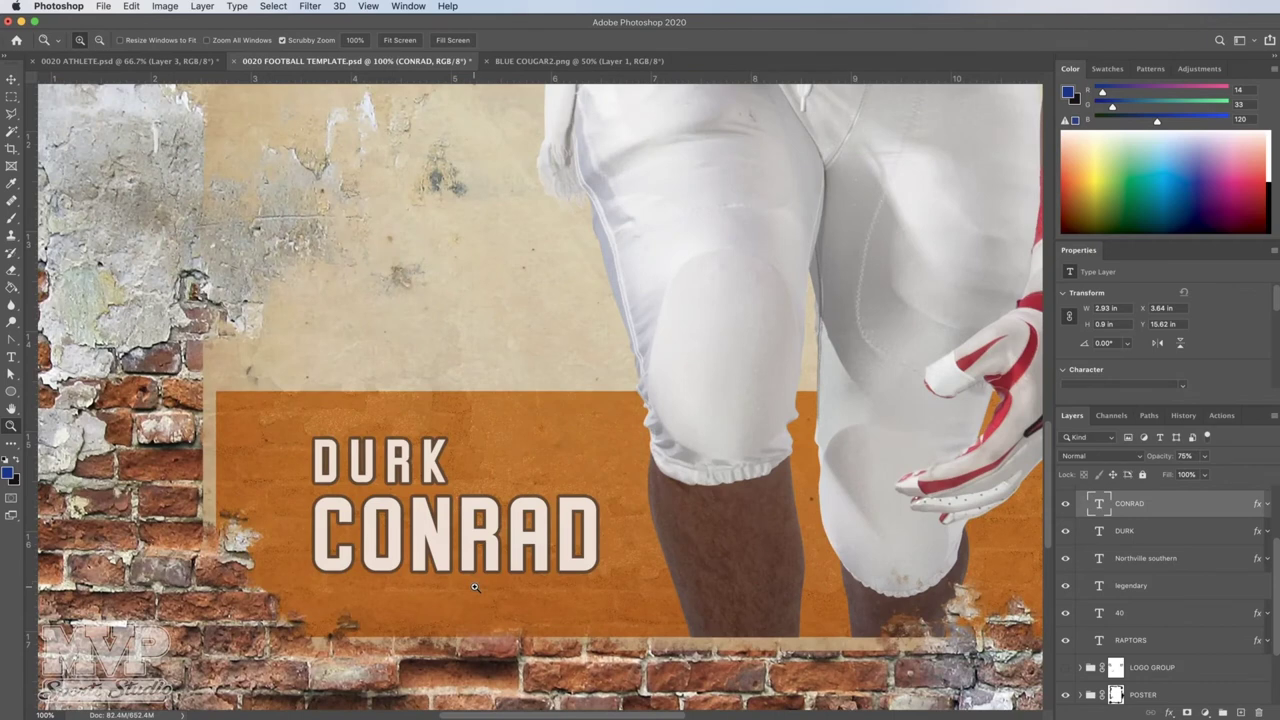
scroll(475, 583, "down", 2)
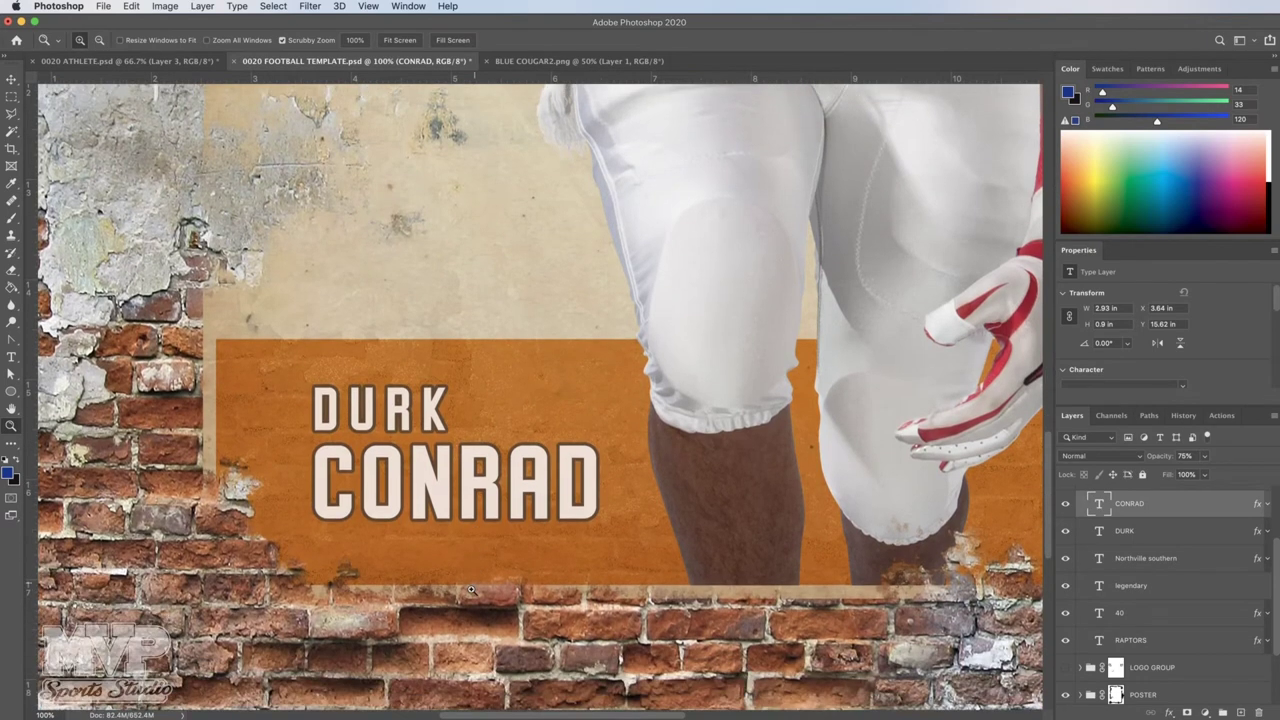
left_click(12, 359)
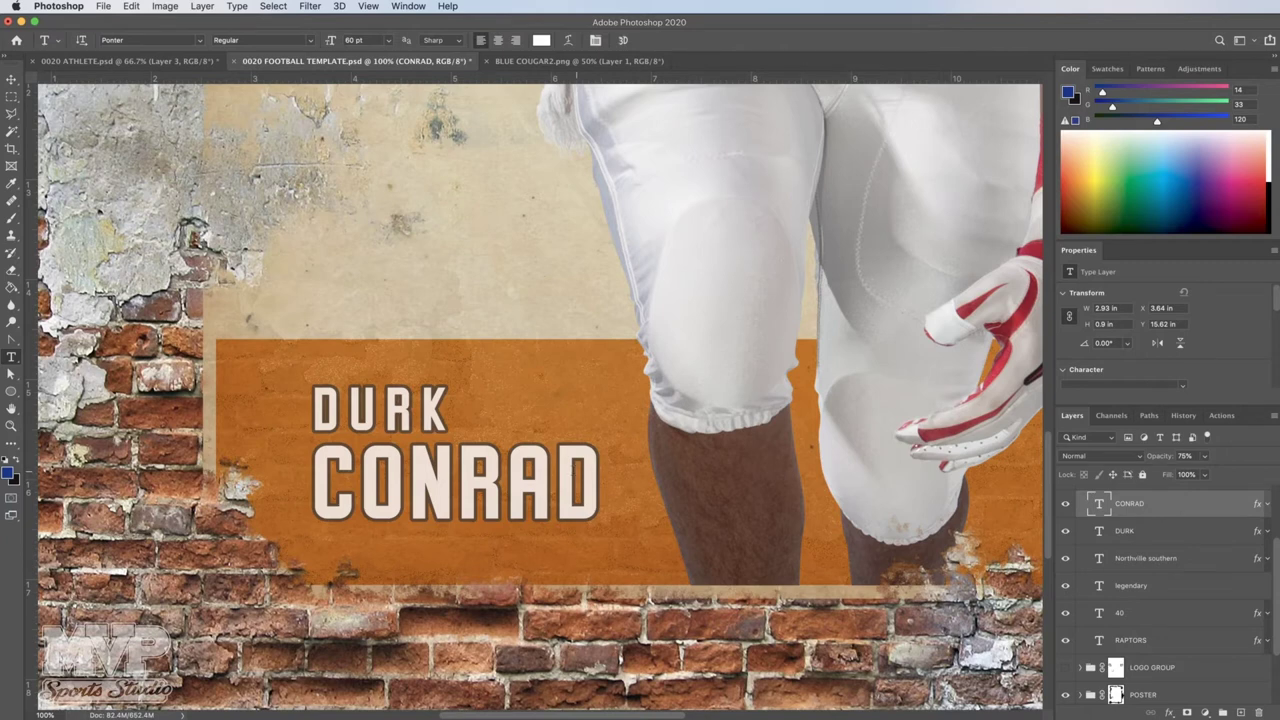
left_click(560, 476)
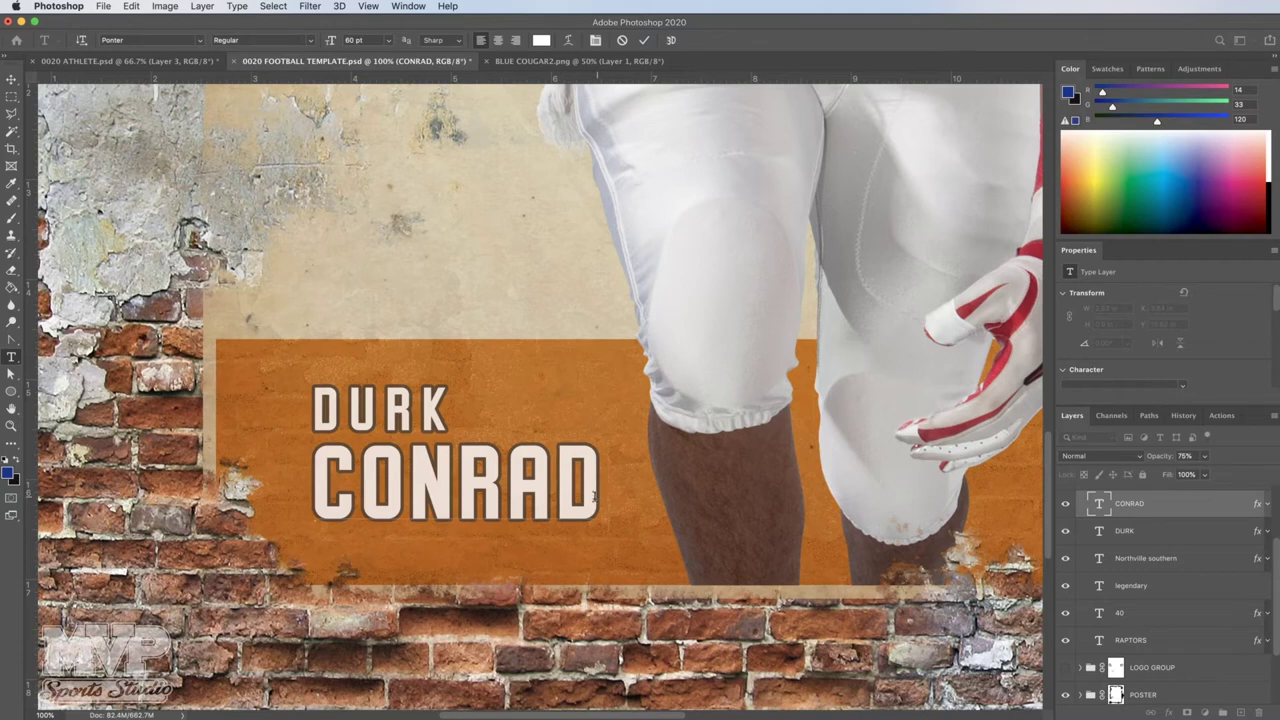
left_click_drag(605, 490, 316, 478)
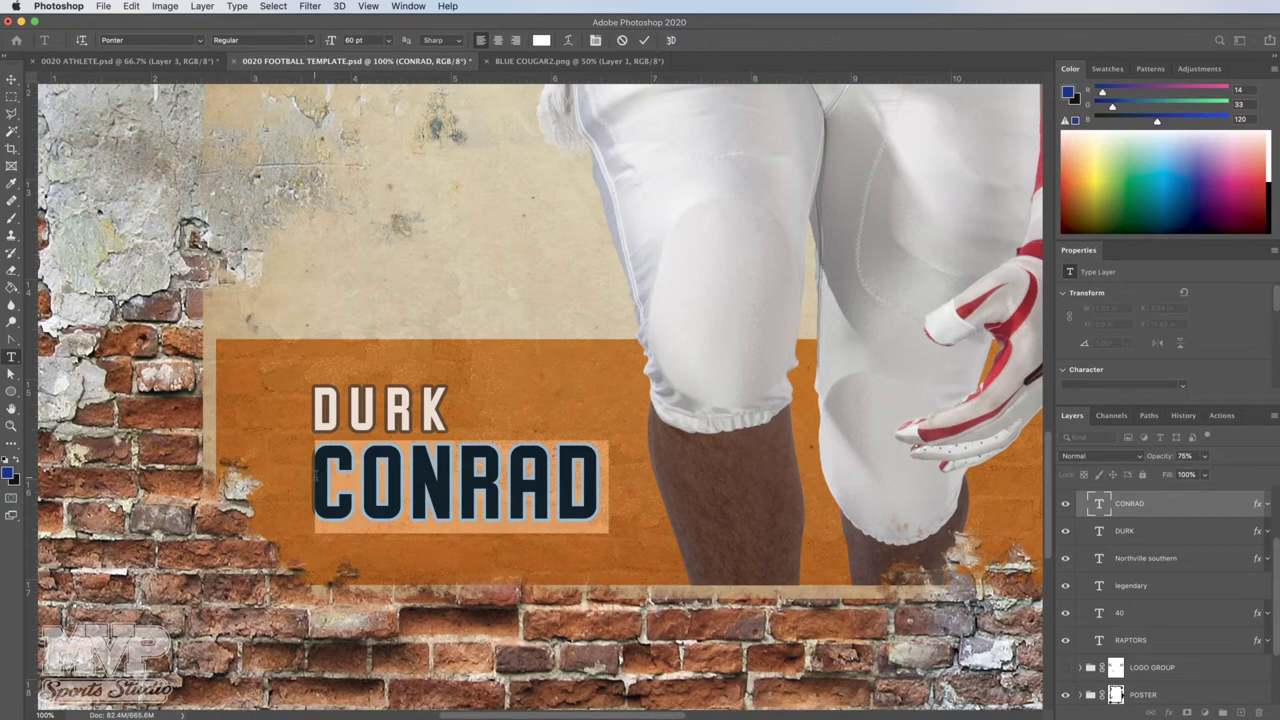
type("RUBBEL")
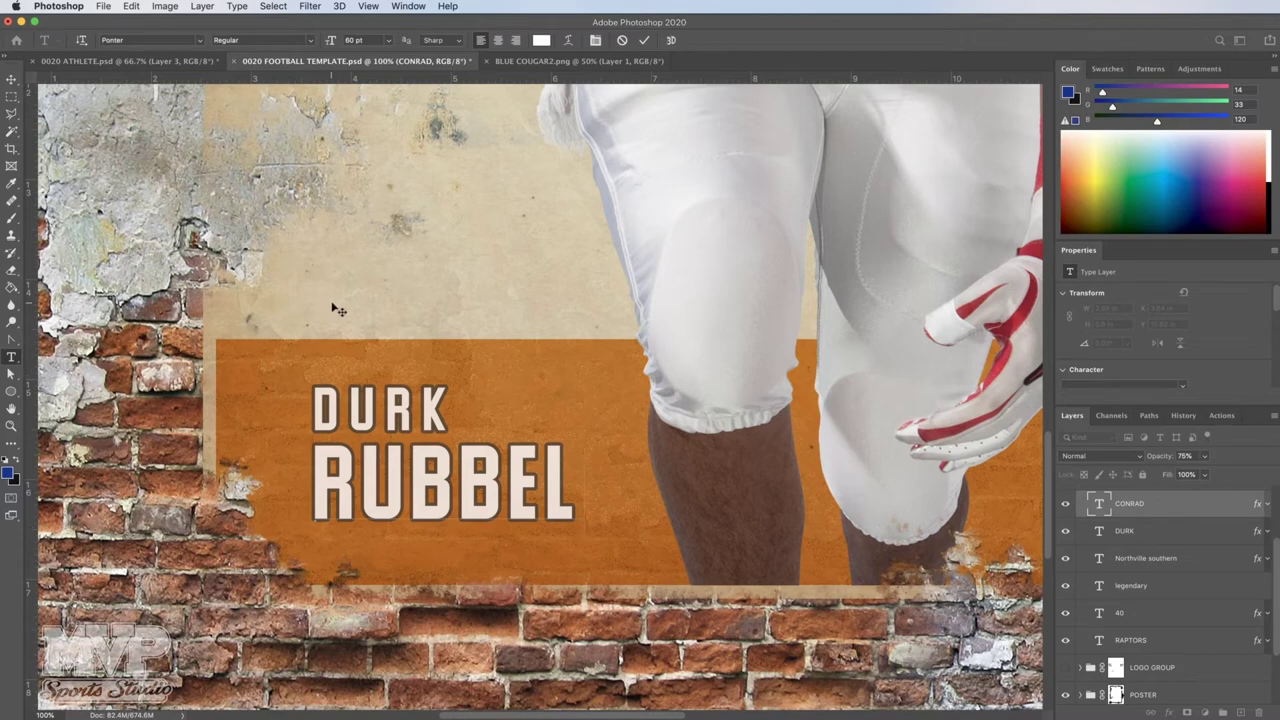
left_click(11, 80)
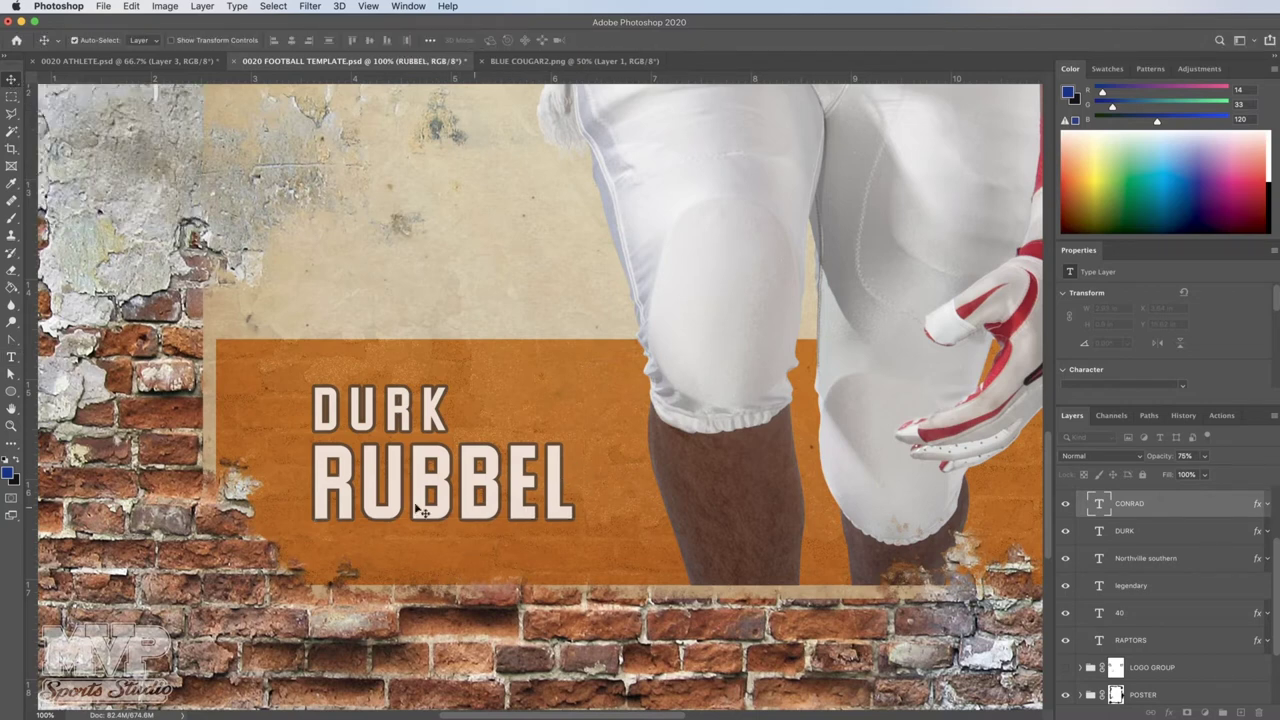
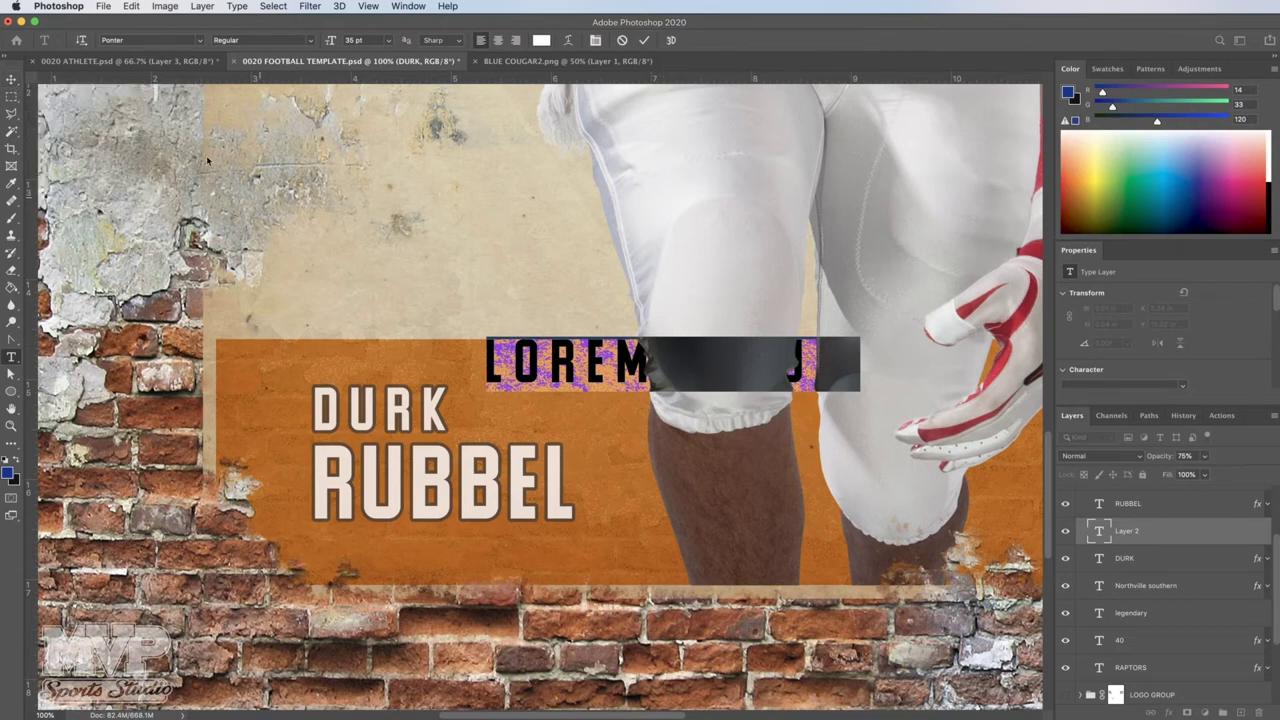
Delete the stray Lorem Ipsum text layer from the type group
left_click(12, 80)
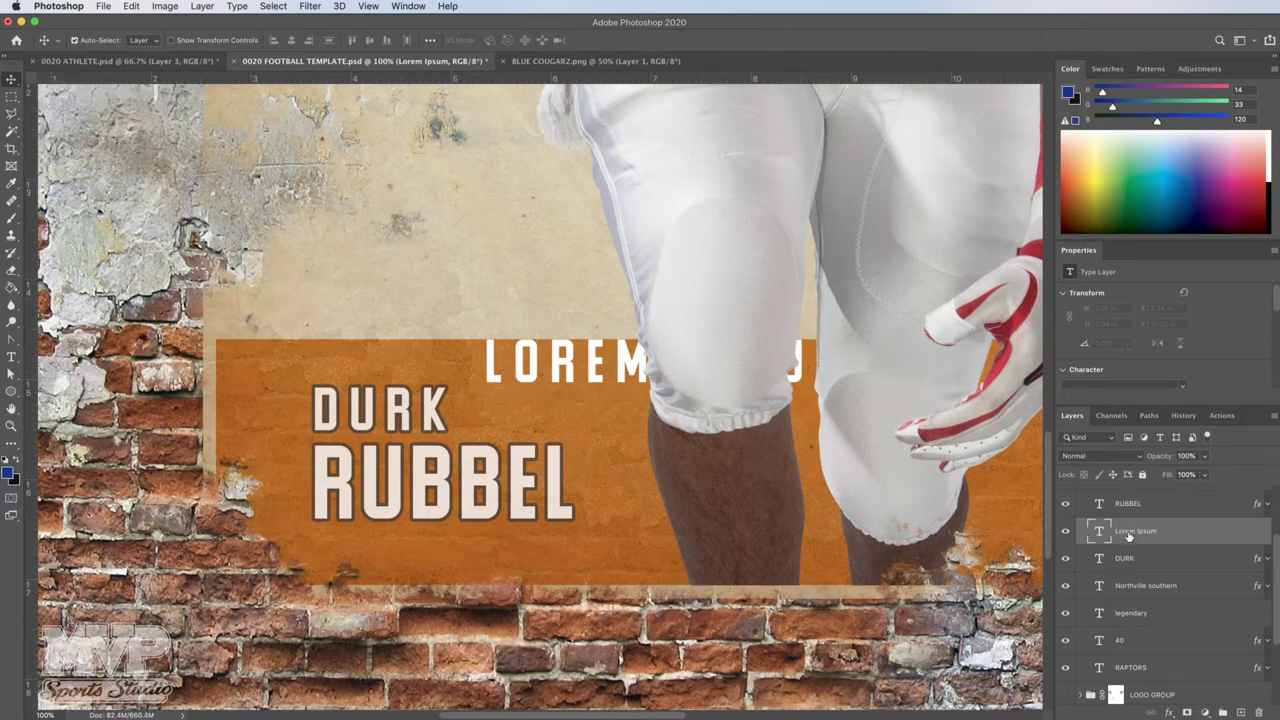
left_click_drag(1126, 535, 1259, 712)
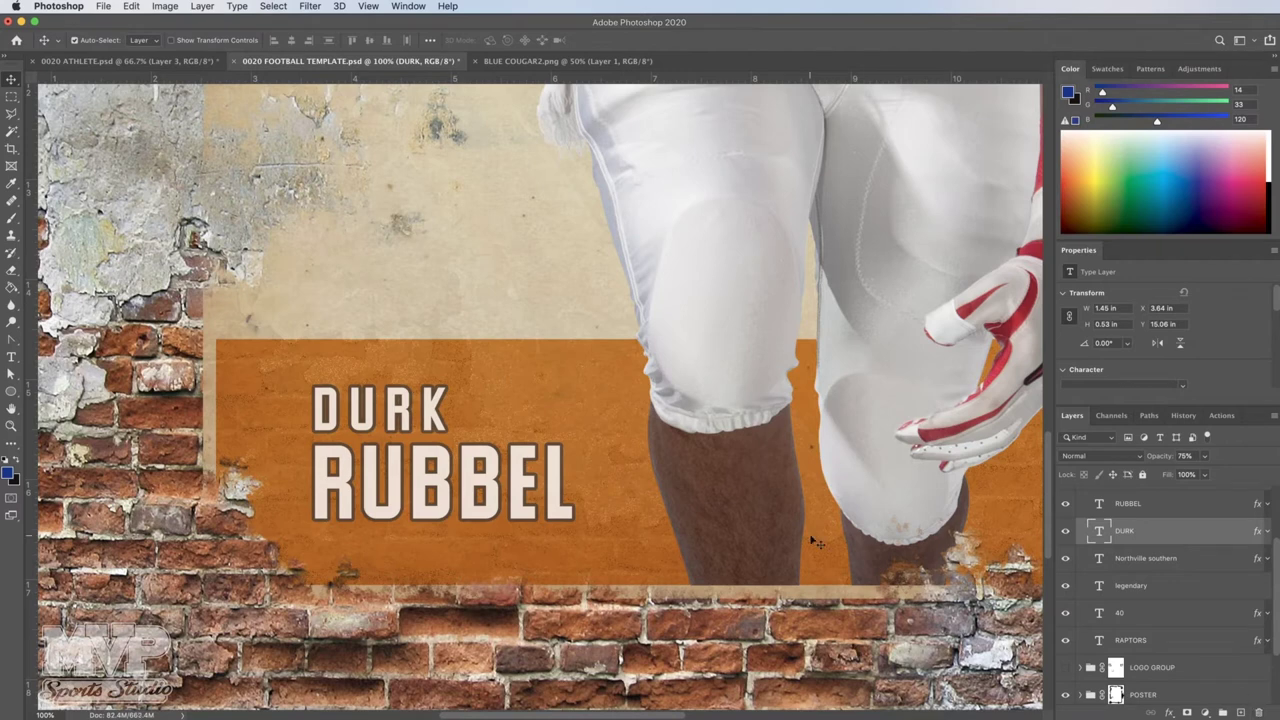
Replace the smaller first-name text above the last name with the new player's first name
left_click(12, 358)
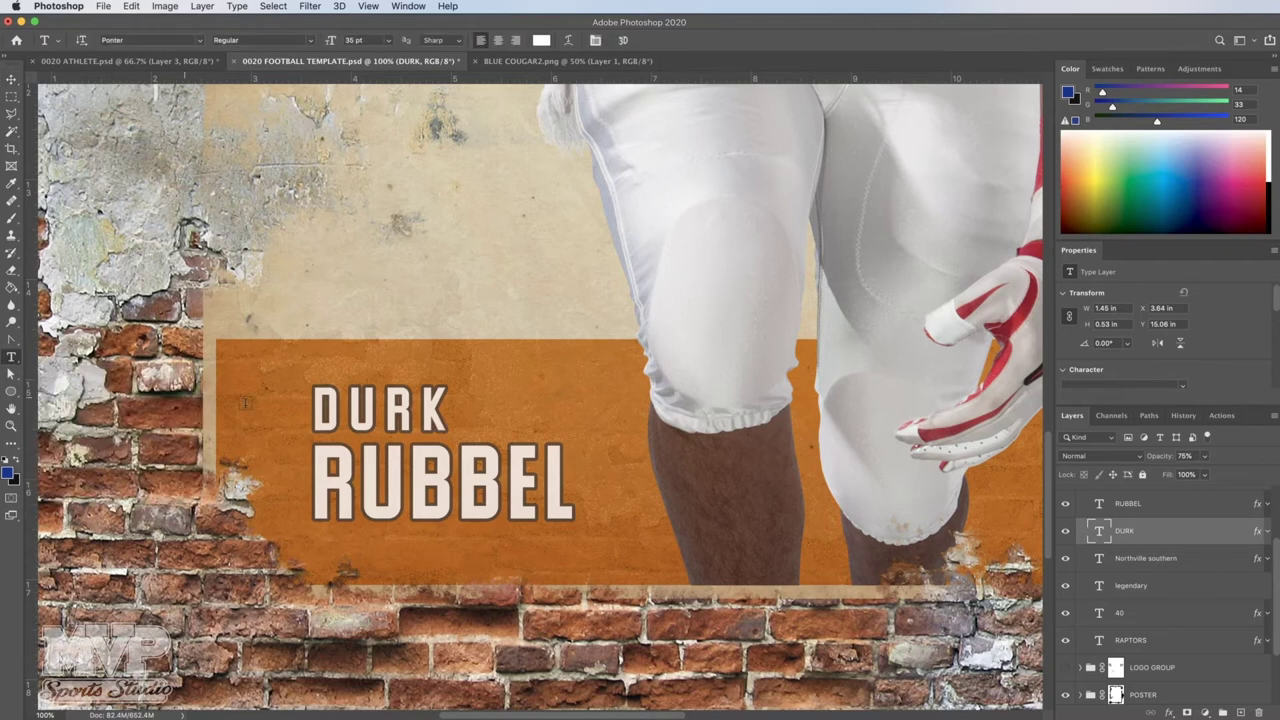
left_click(425, 410)
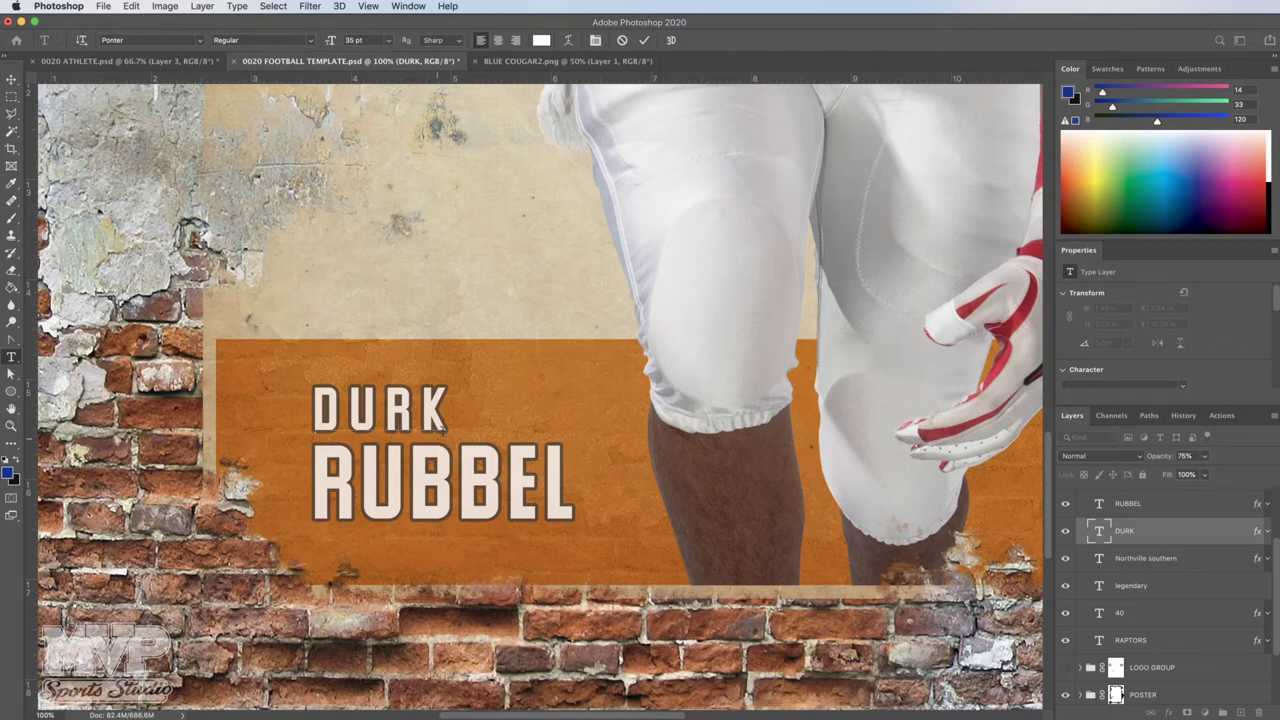
left_click_drag(452, 404, 312, 408)
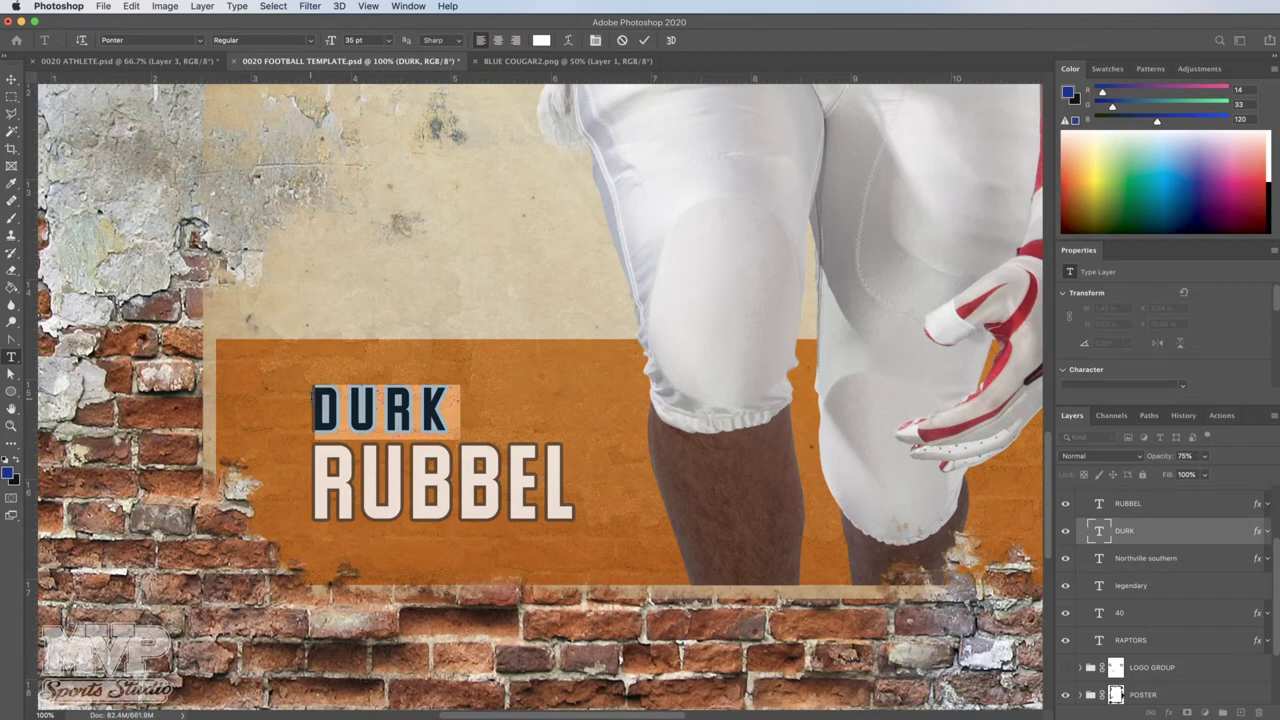
type("BARN")
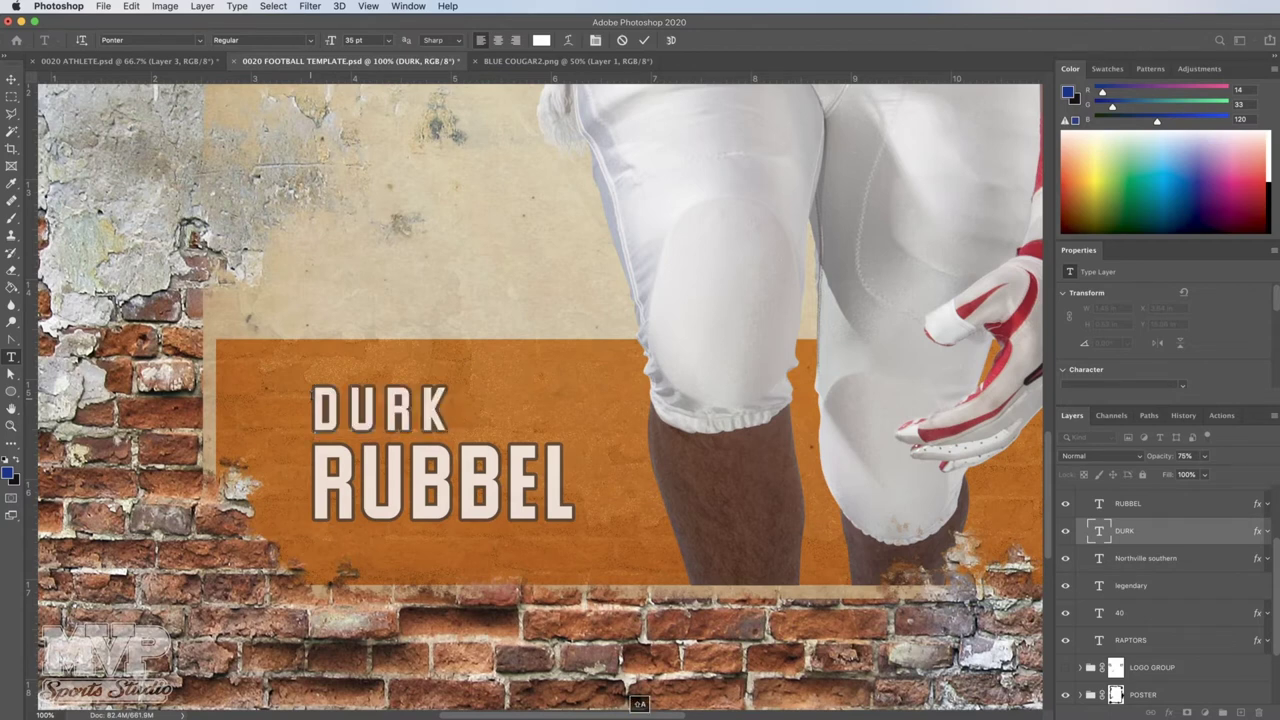
type("EY")
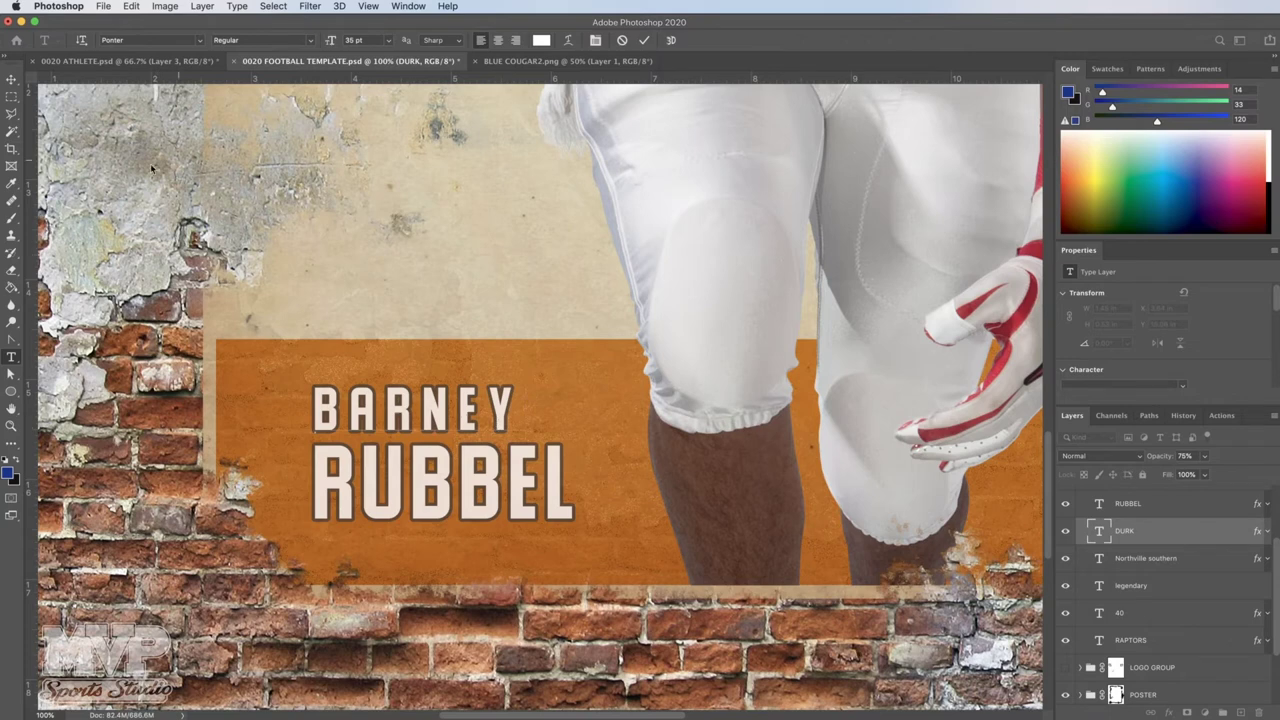
left_click(12, 80)
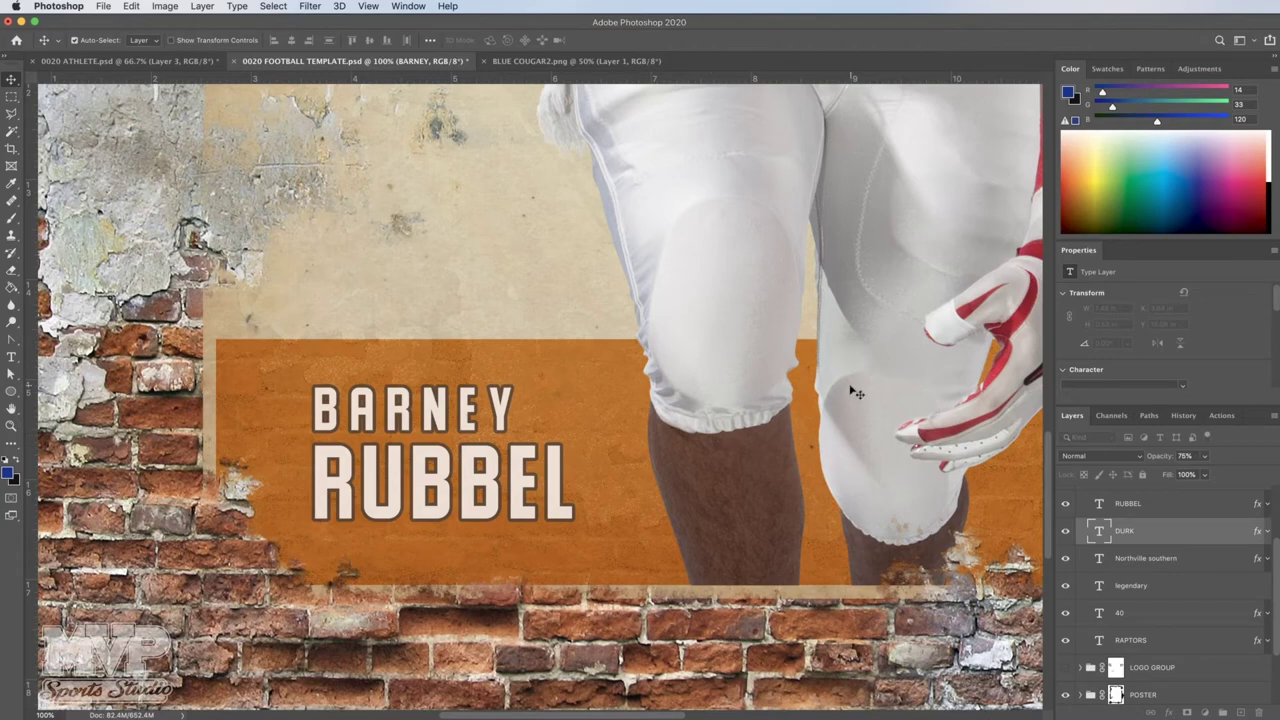
Change the school name line above the team name from Northville Southern to PLAINFILED VARSITY
left_click(1127, 567)
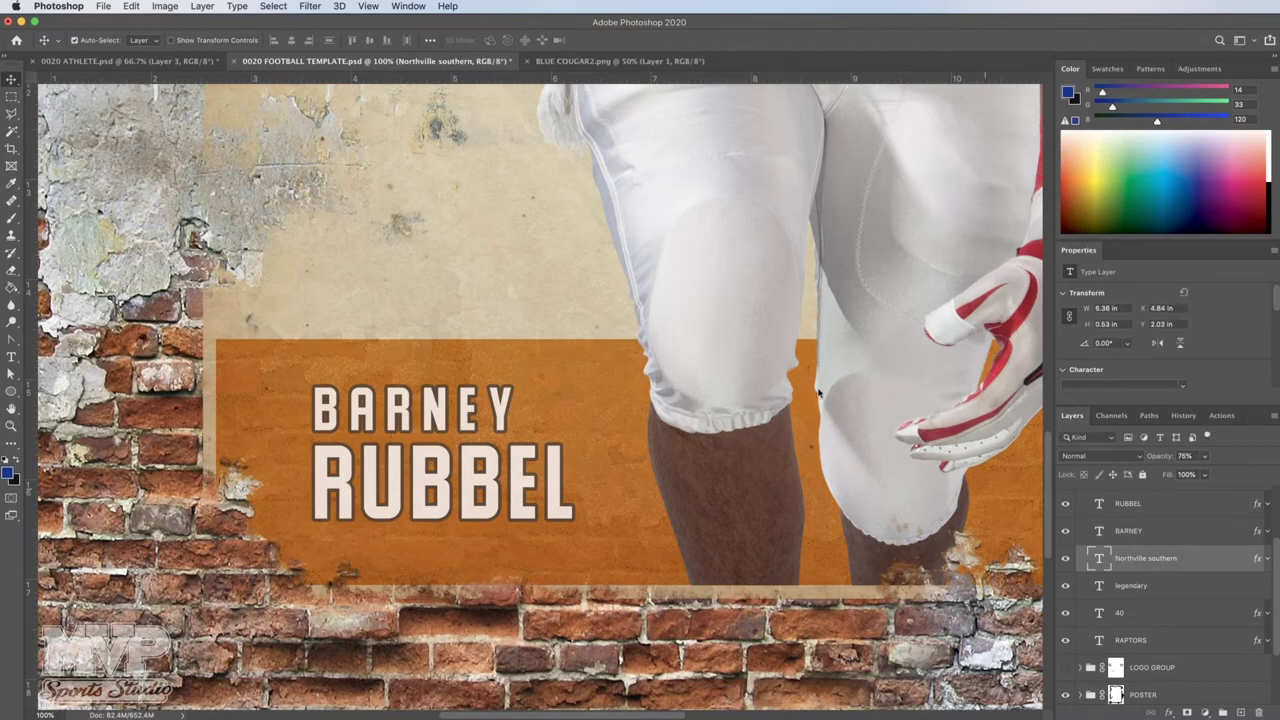
scroll(810, 370, "up", 5)
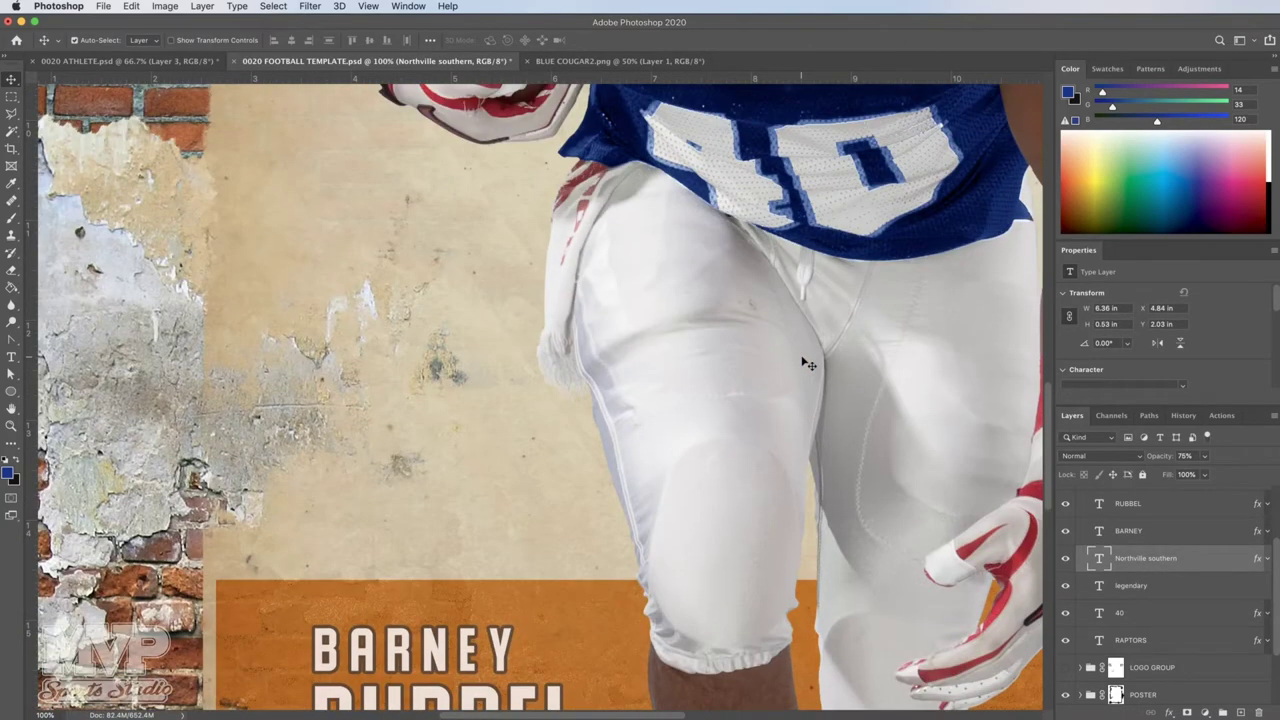
scroll(808, 364, "up", 10)
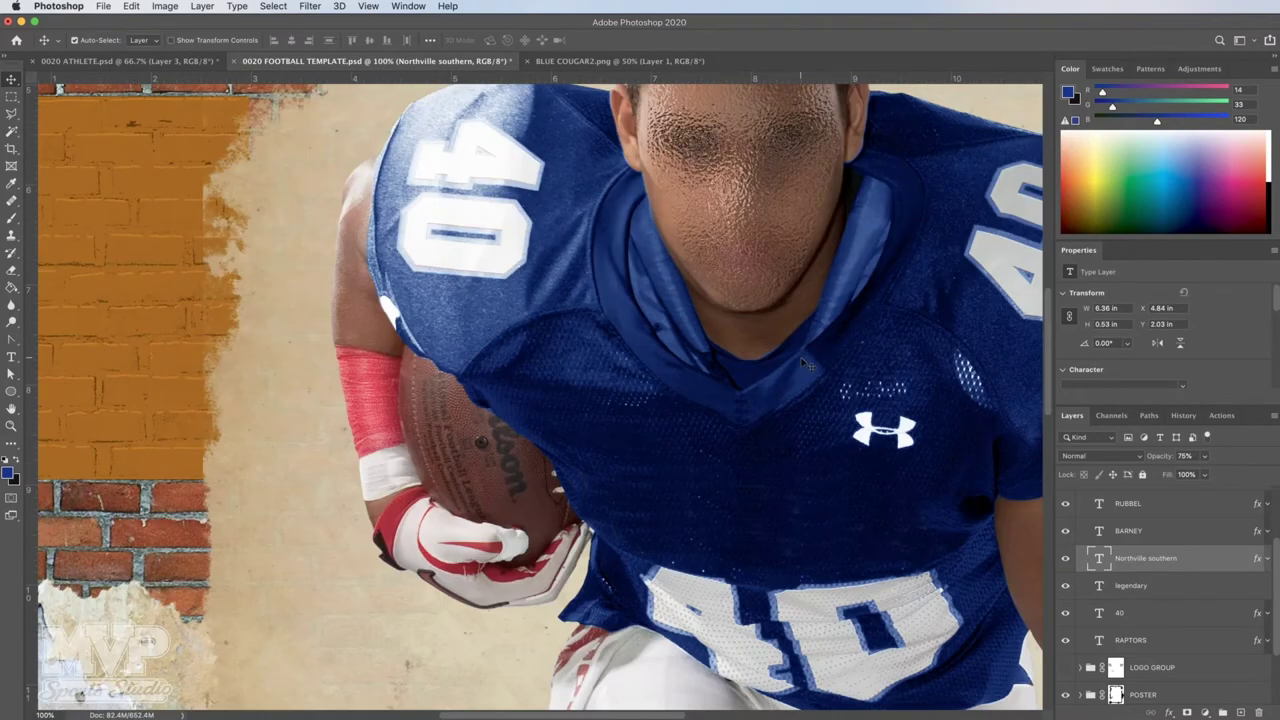
scroll(808, 364, "up", 9)
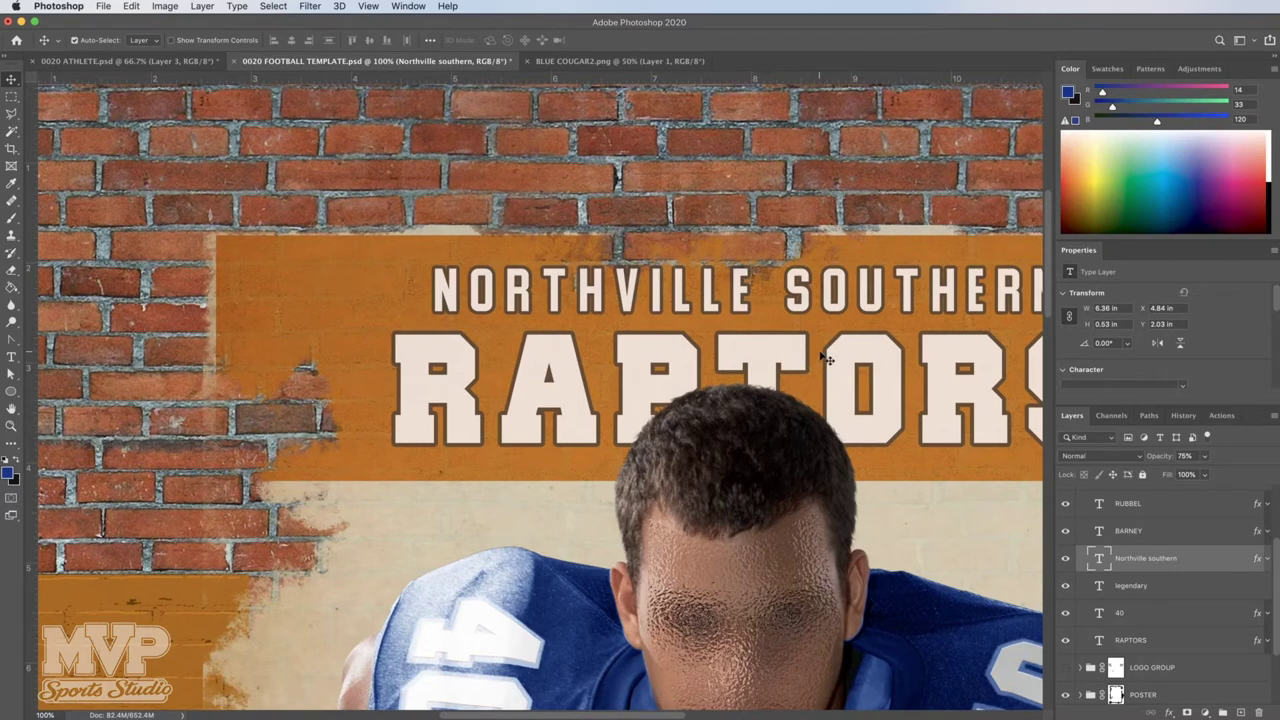
key("space")
left_click_drag(863, 343, 635, 372)
key("space")
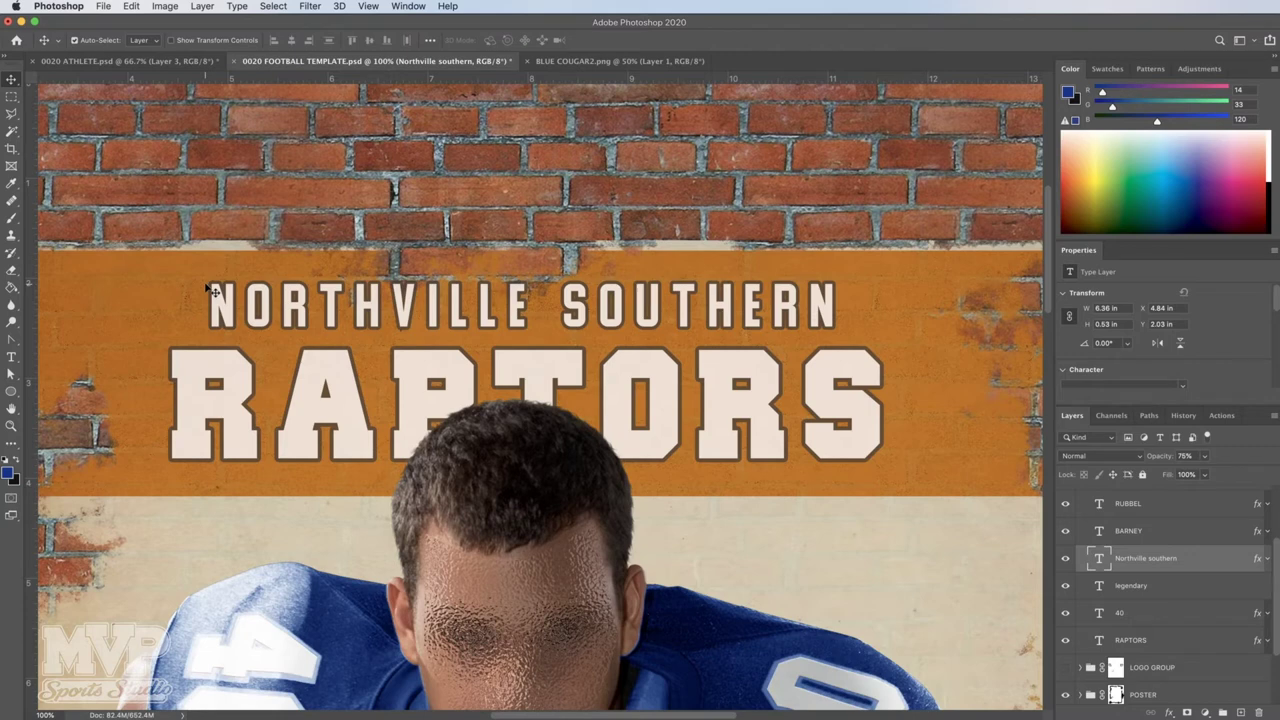
key("t")
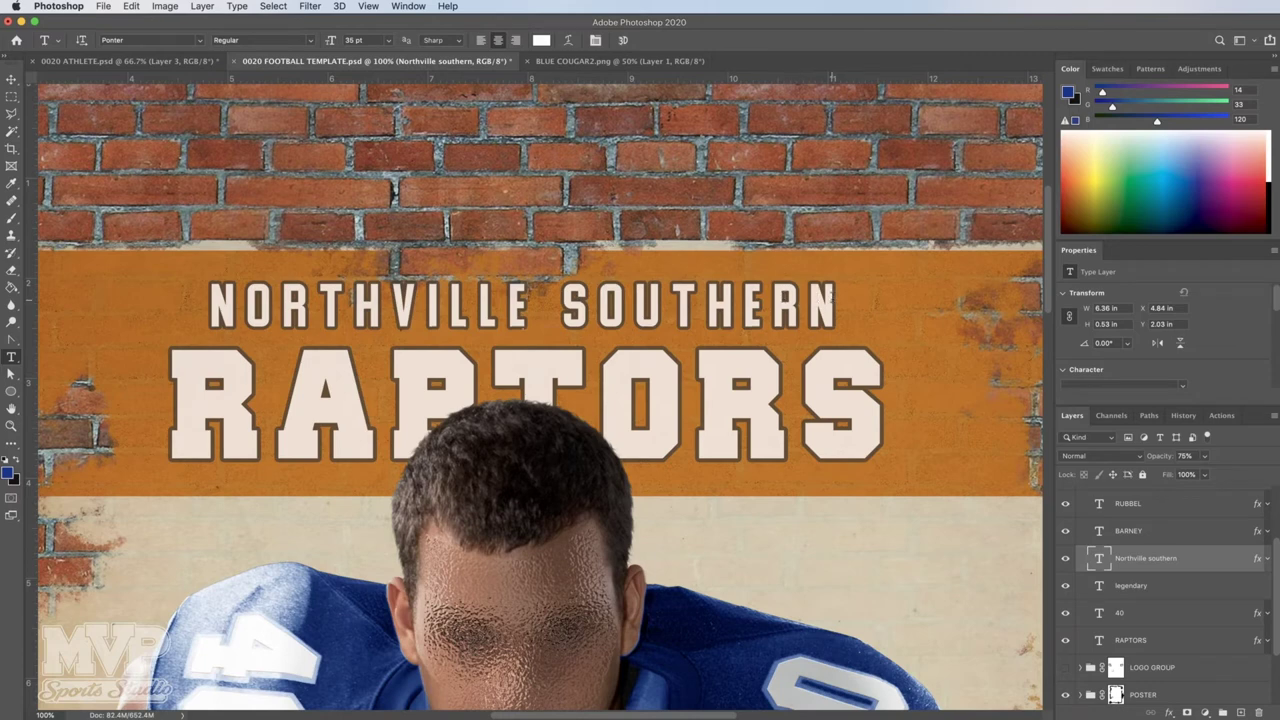
left_click(831, 298)
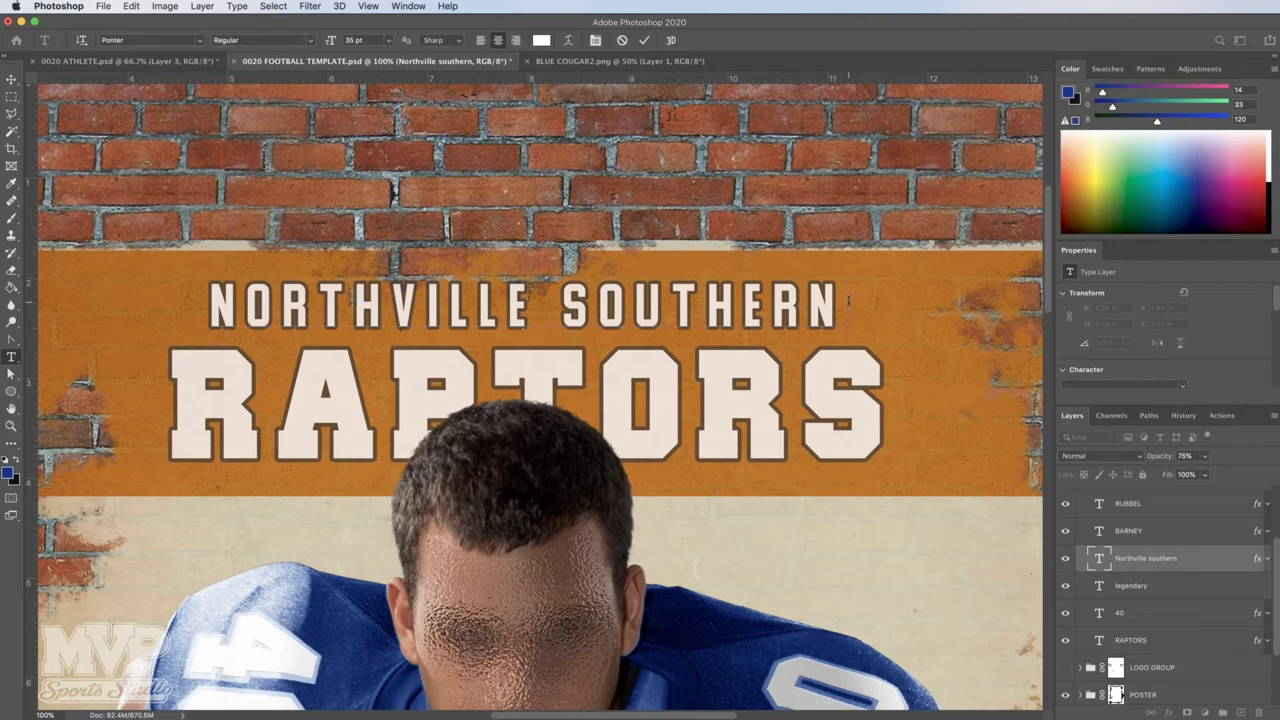
left_click_drag(847, 300, 230, 292)
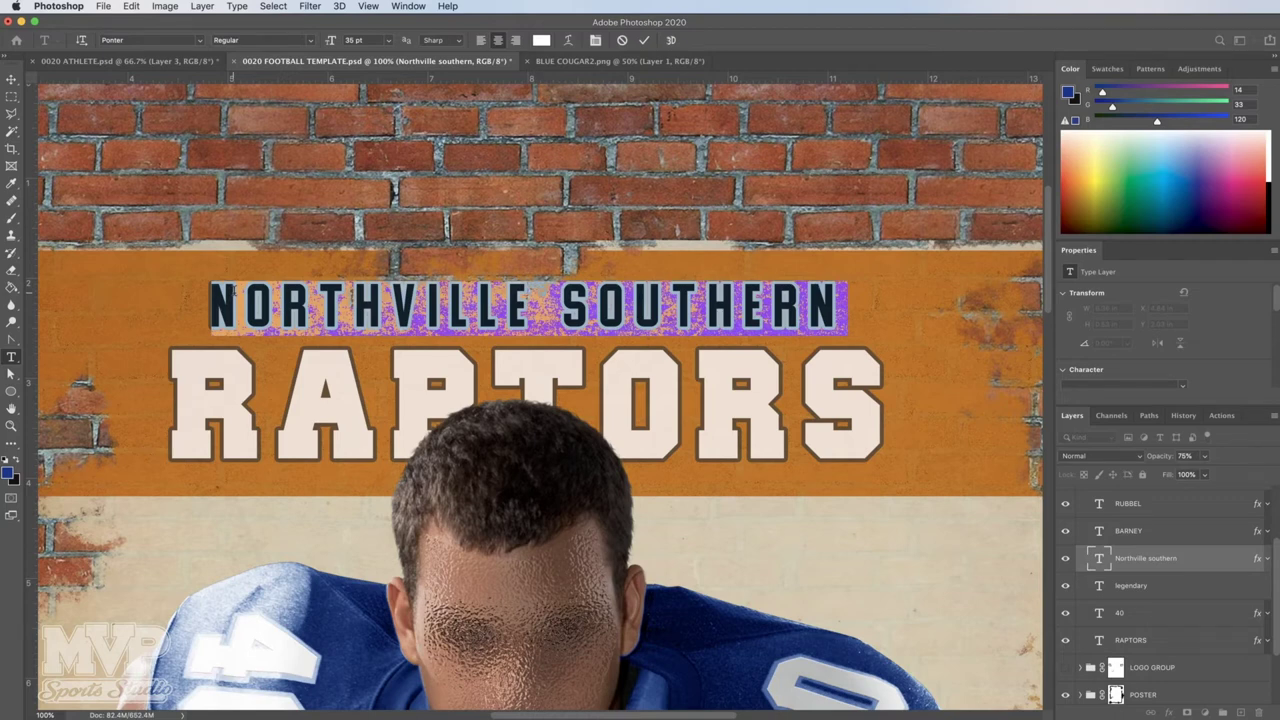
type("PL")
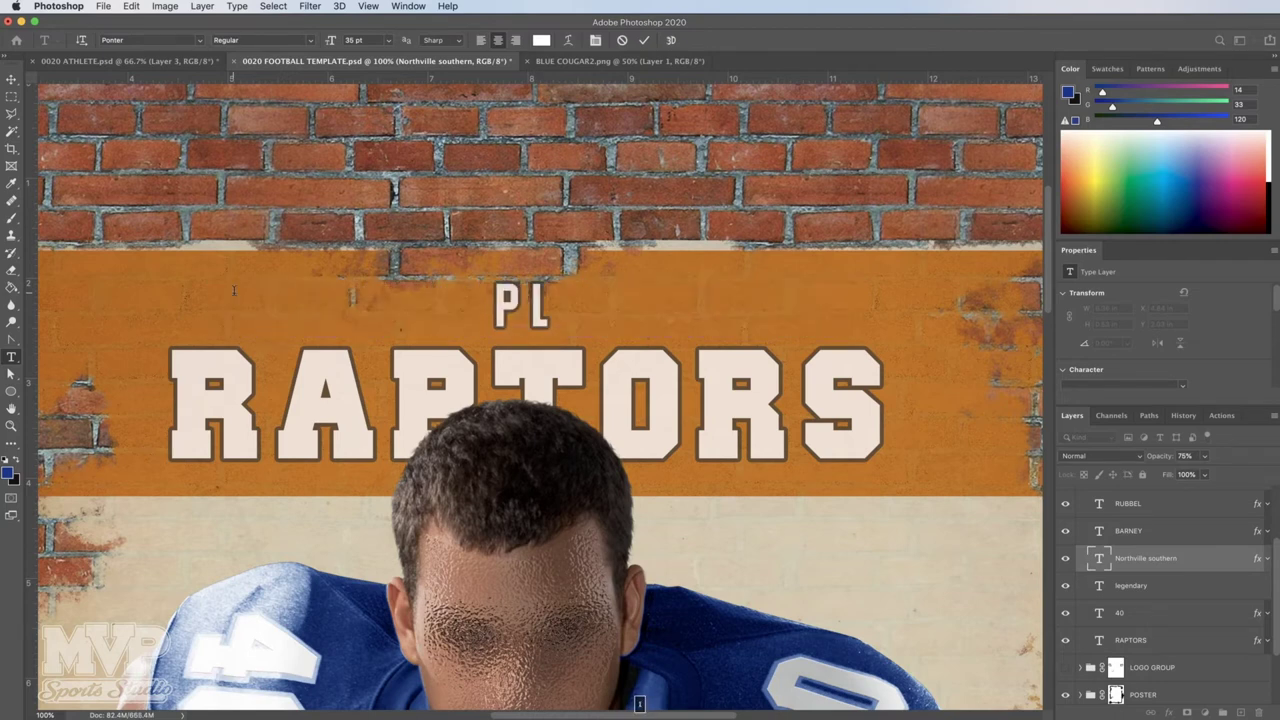
type("AINFILE")
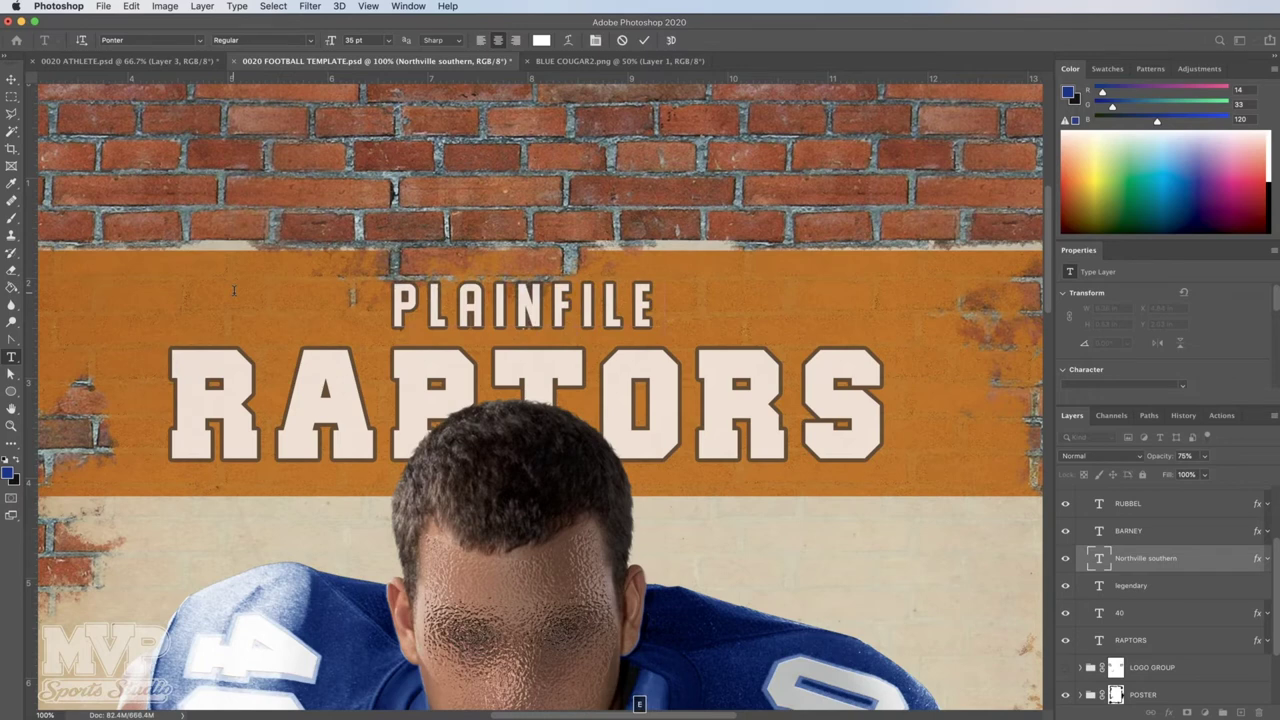
type("D VA")
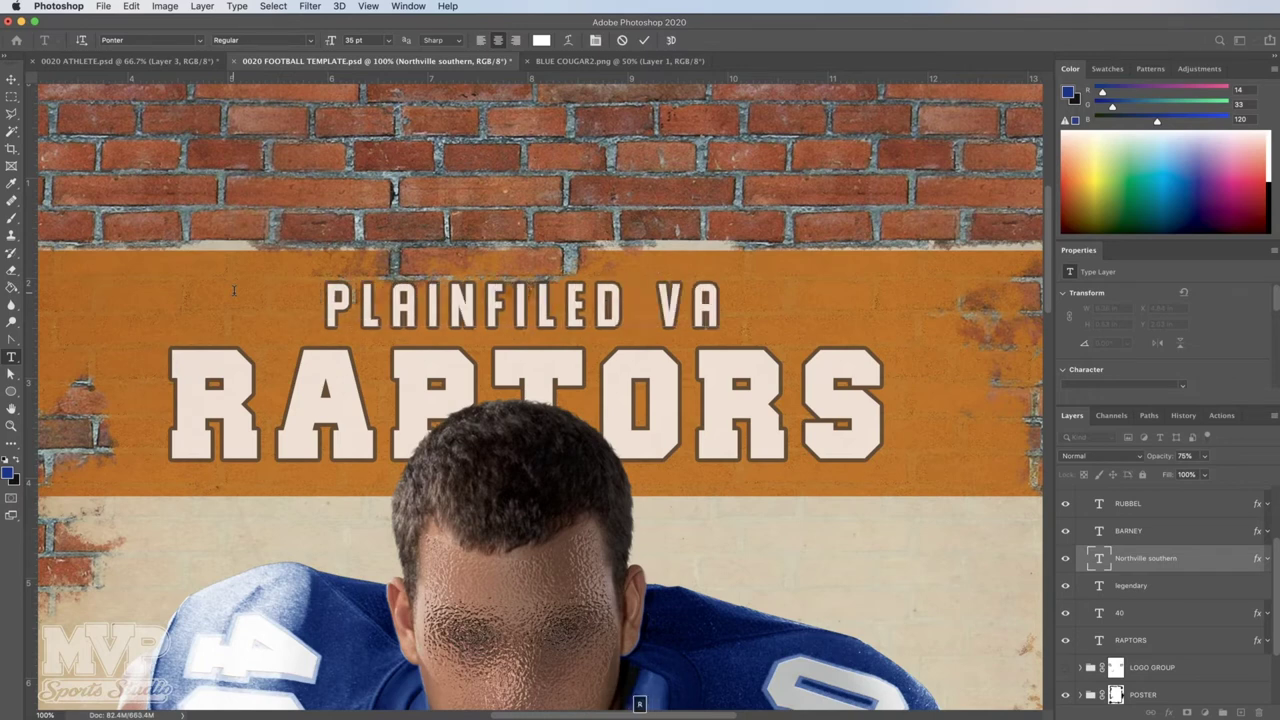
type("RSITY")
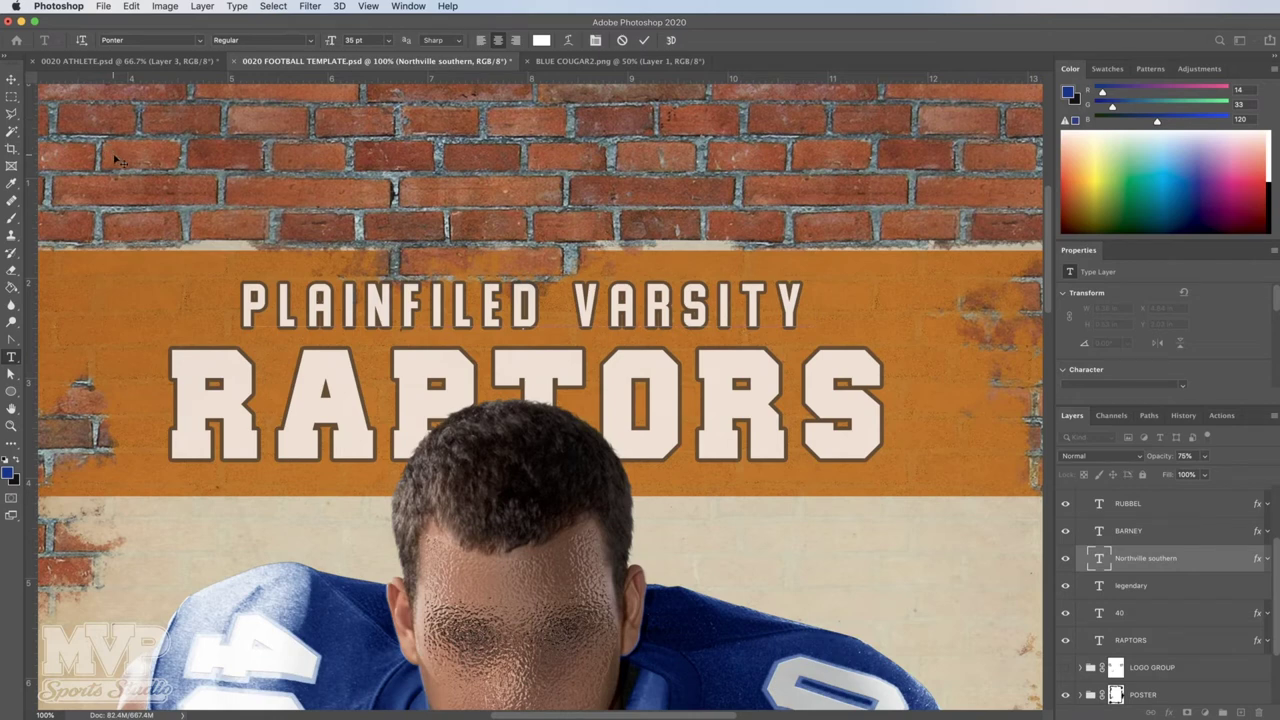
left_click(12, 81)
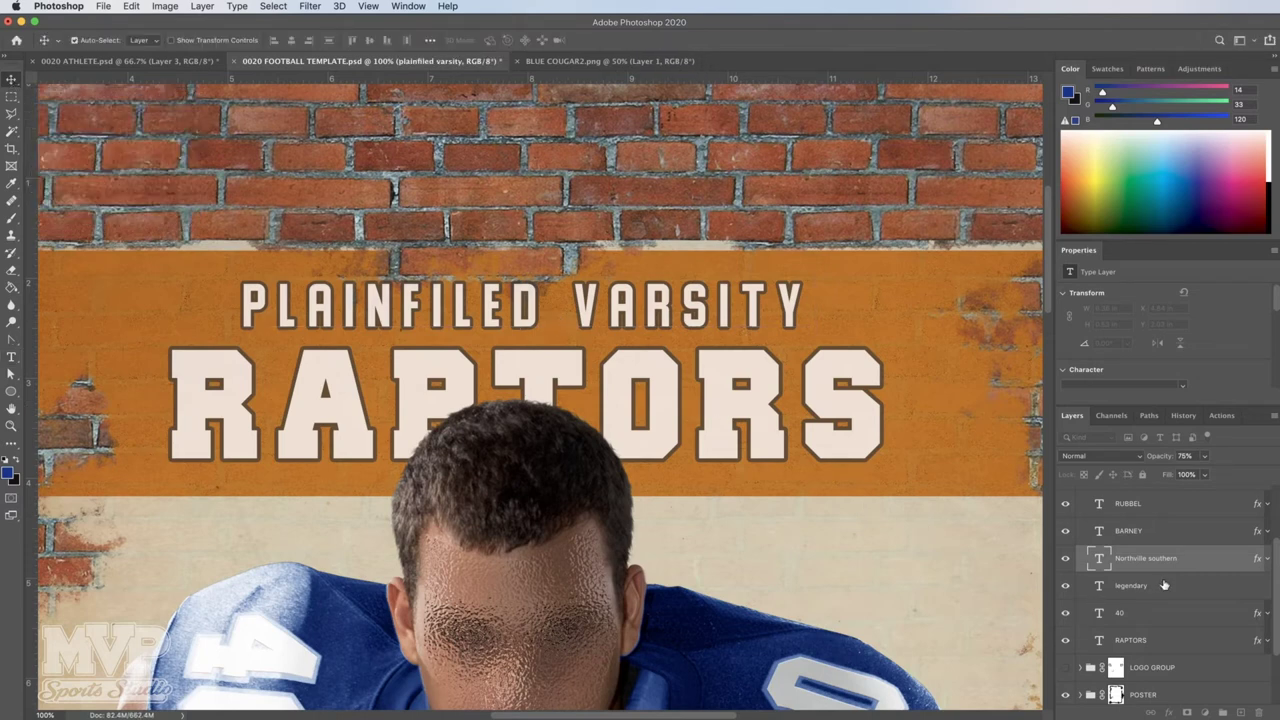
Change the large team name text in the poster's upper band from RAPTORS to COUGARS
scroll(1165, 584, "down", 3)
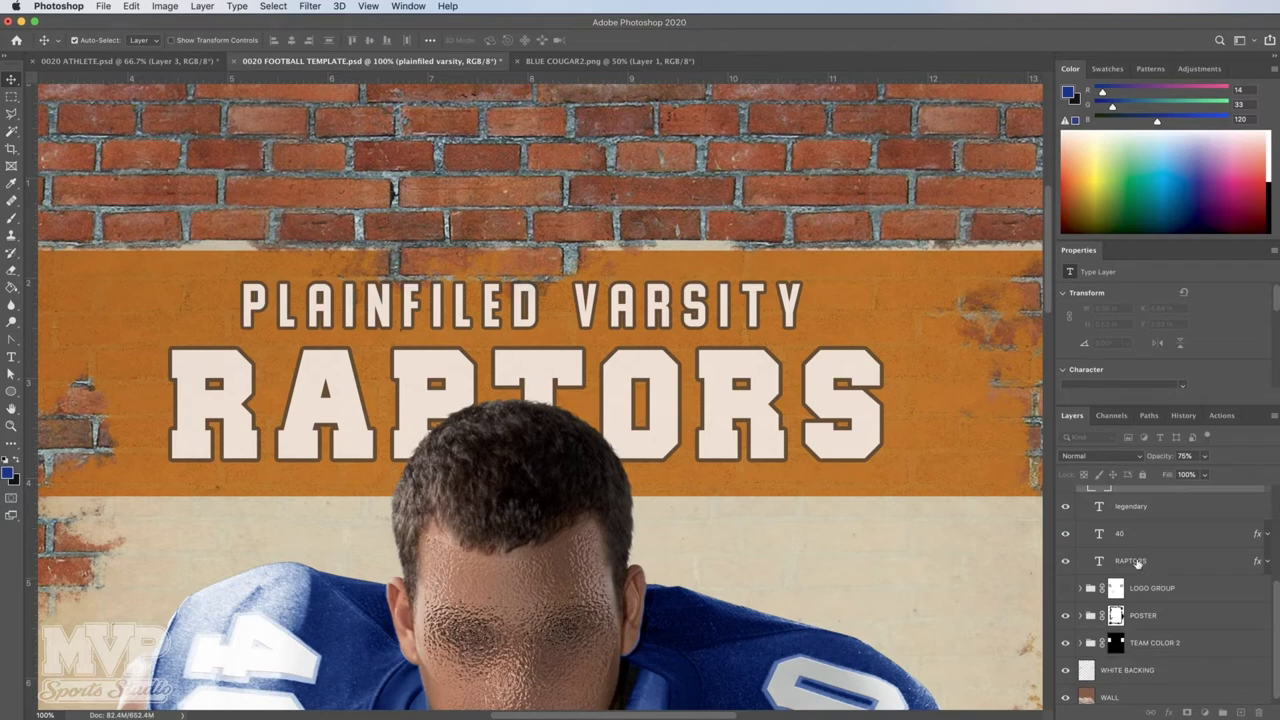
left_click(1137, 563)
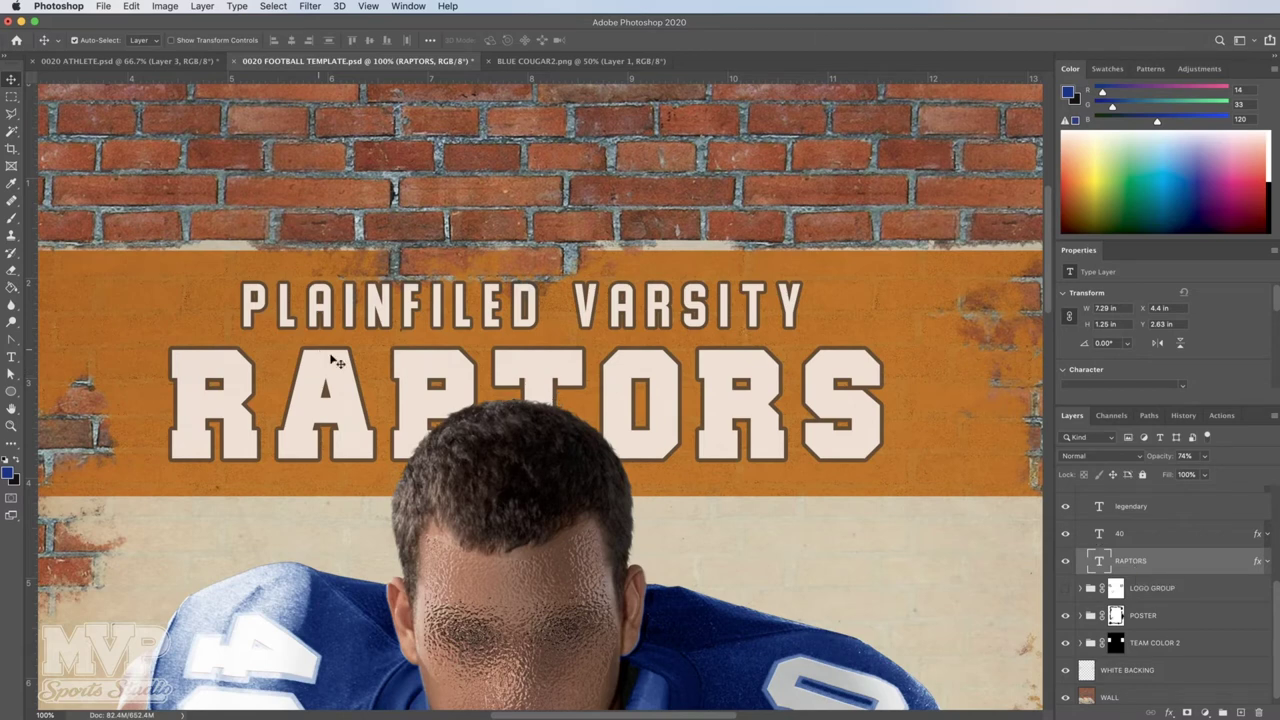
key("t")
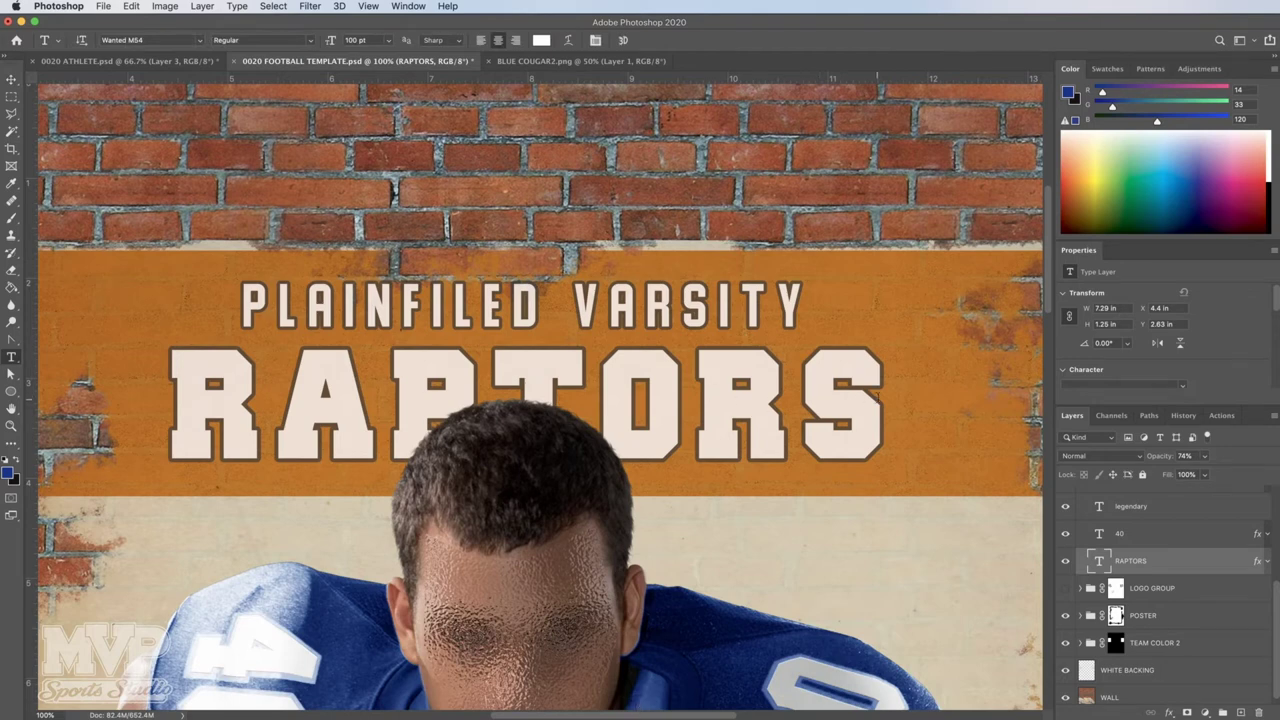
left_click(525, 459)
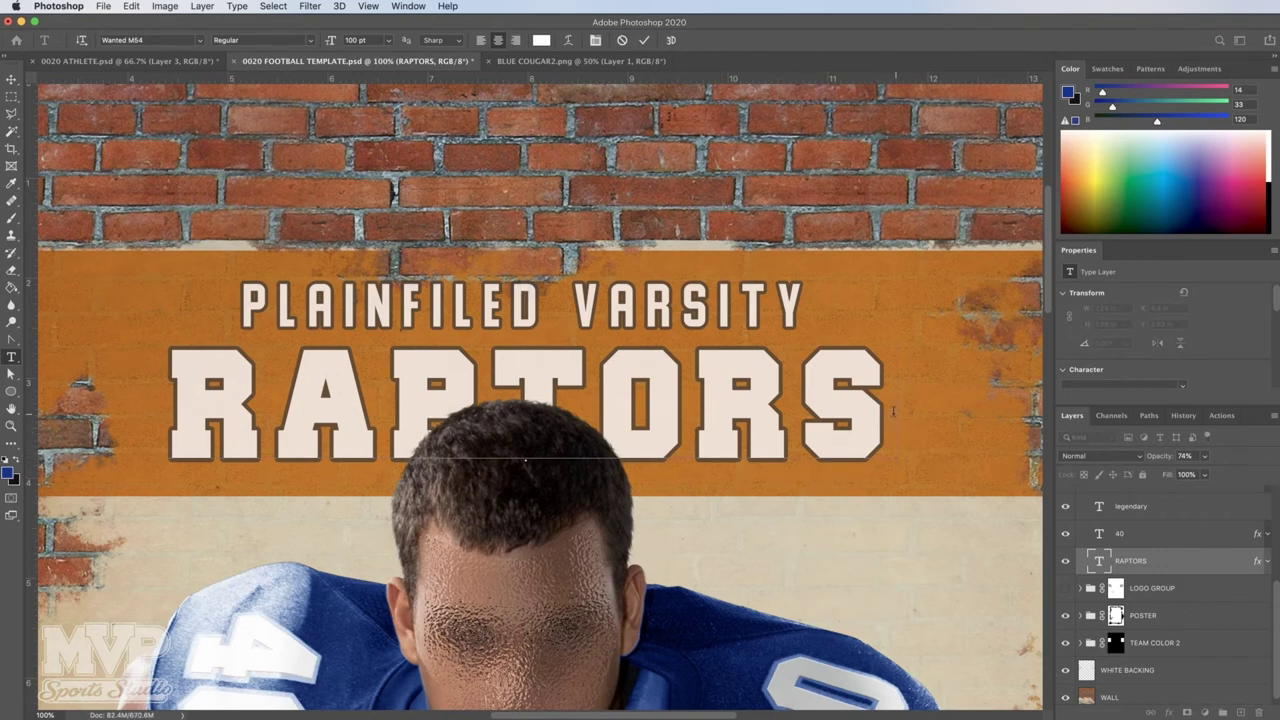
left_click_drag(893, 412, 697, 405)
left_click_drag(597, 400, 198, 374)
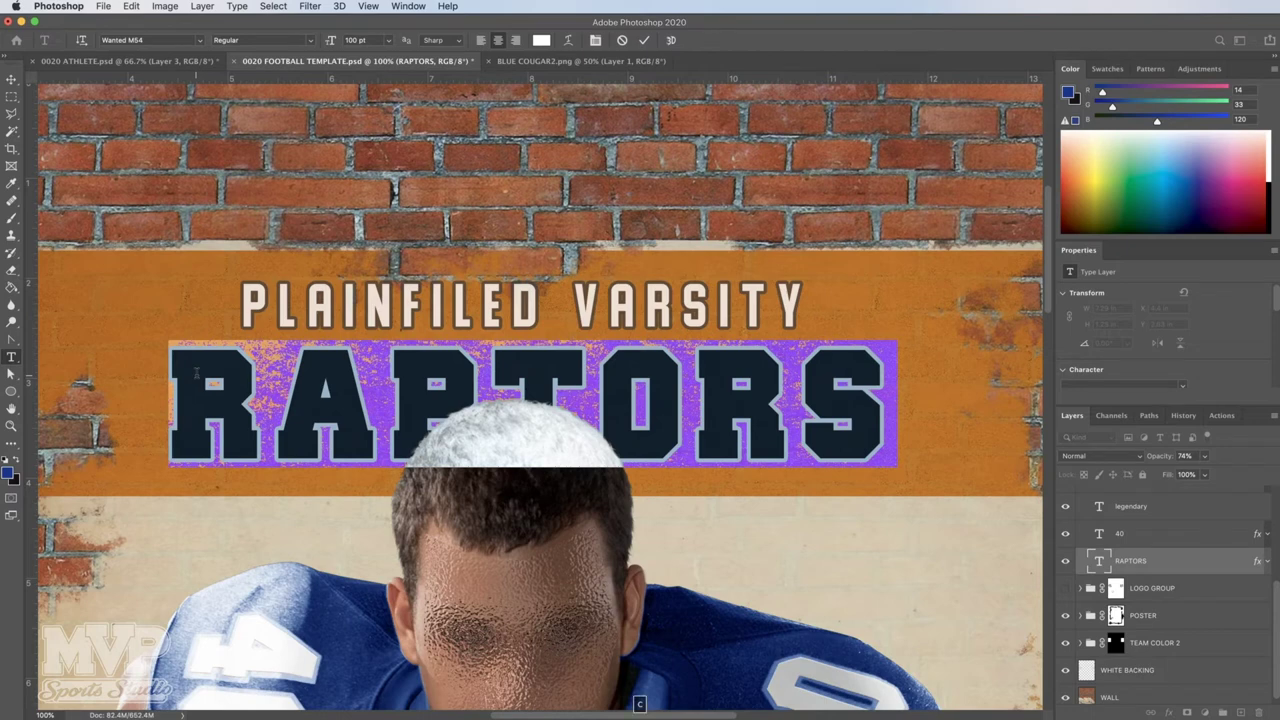
type("GA")
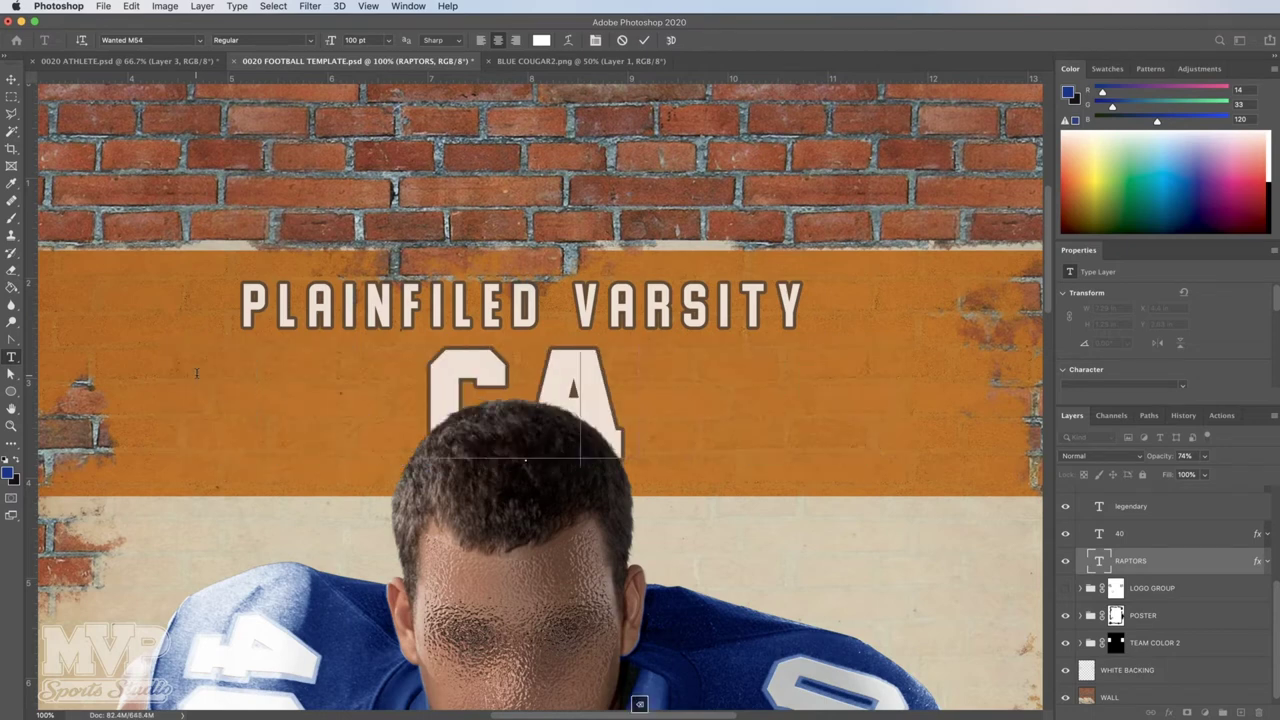
key("BackSpace")
type("OUG")
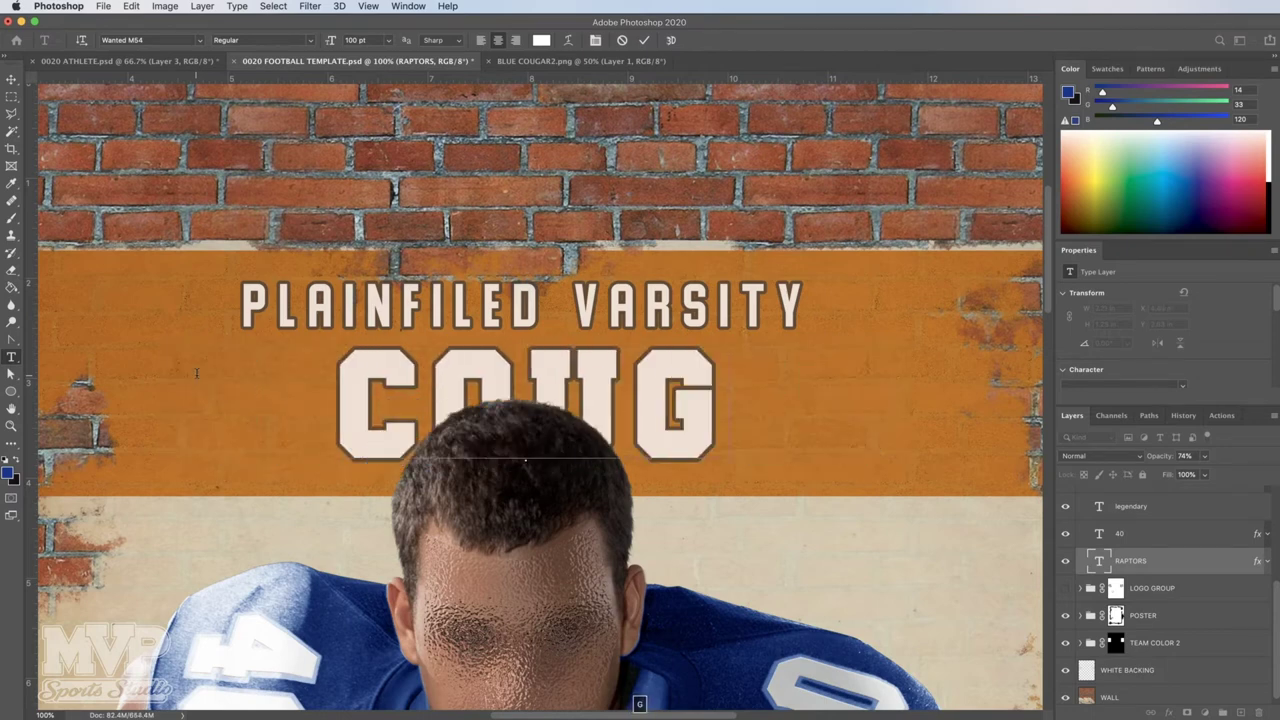
type("ARS")
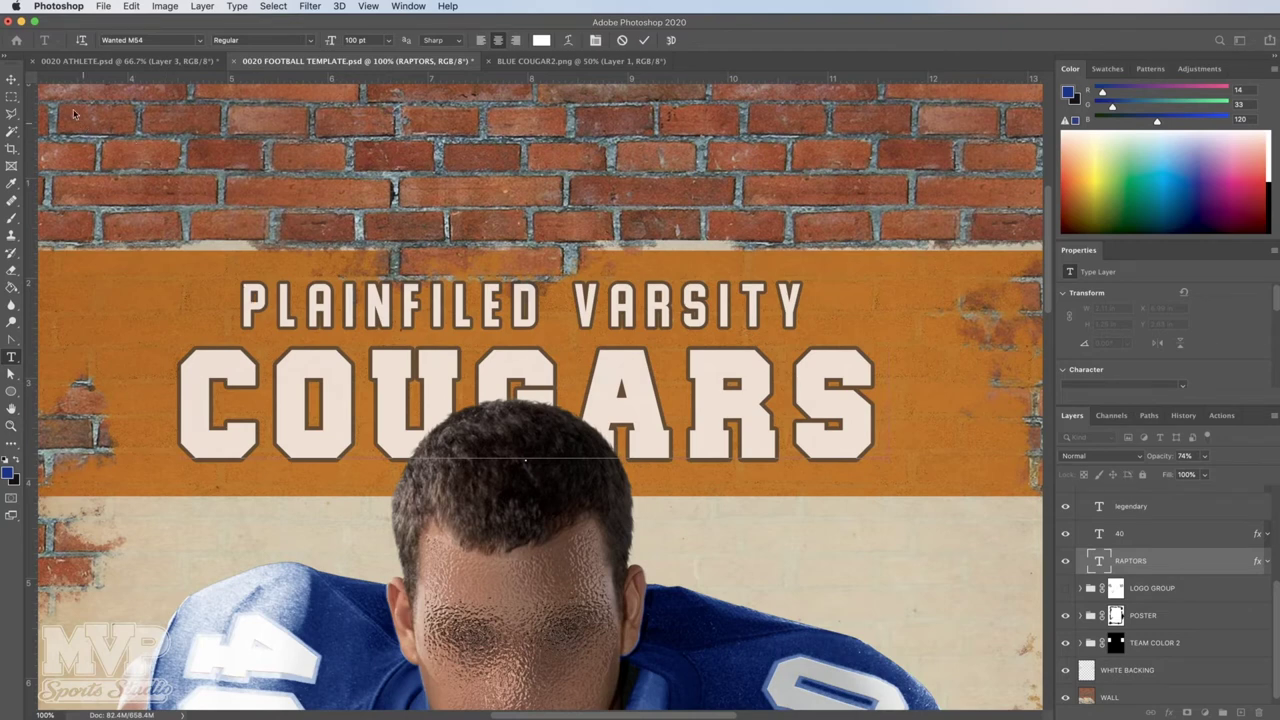
left_click(12, 82)
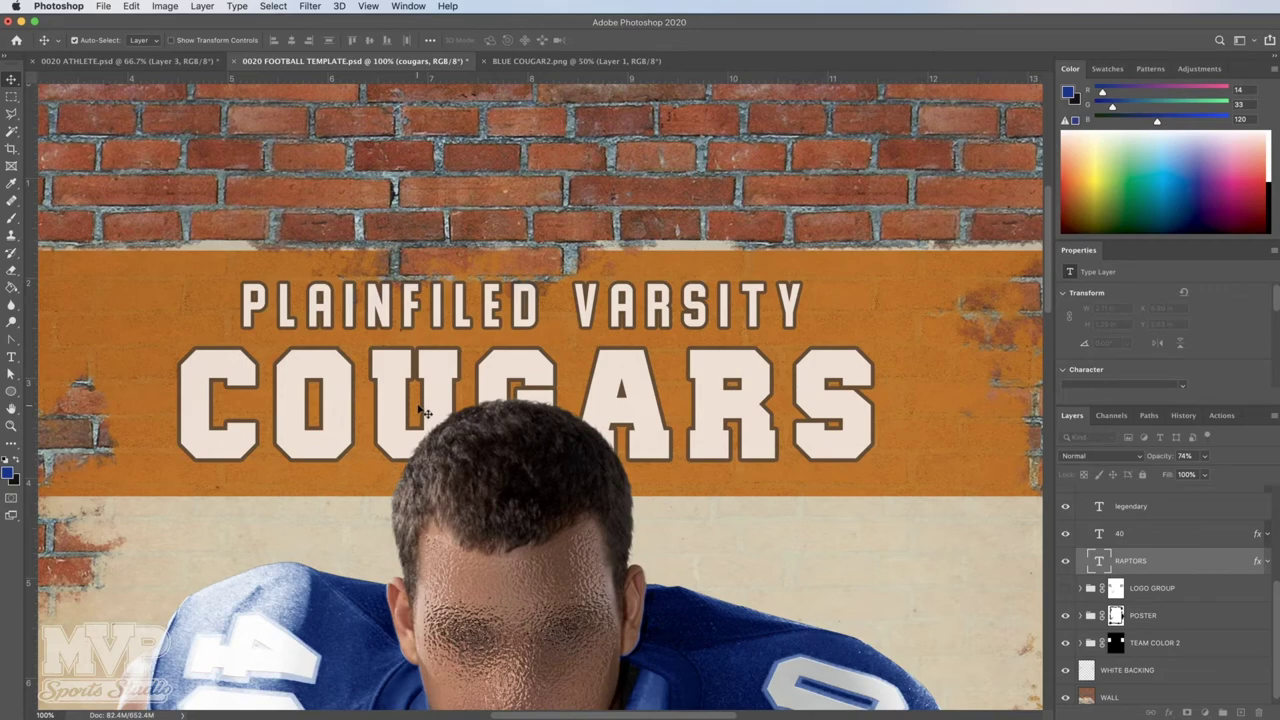
Change the jersey number text in the poster's lower orange band to 99
scroll(424, 412, "down", 10)
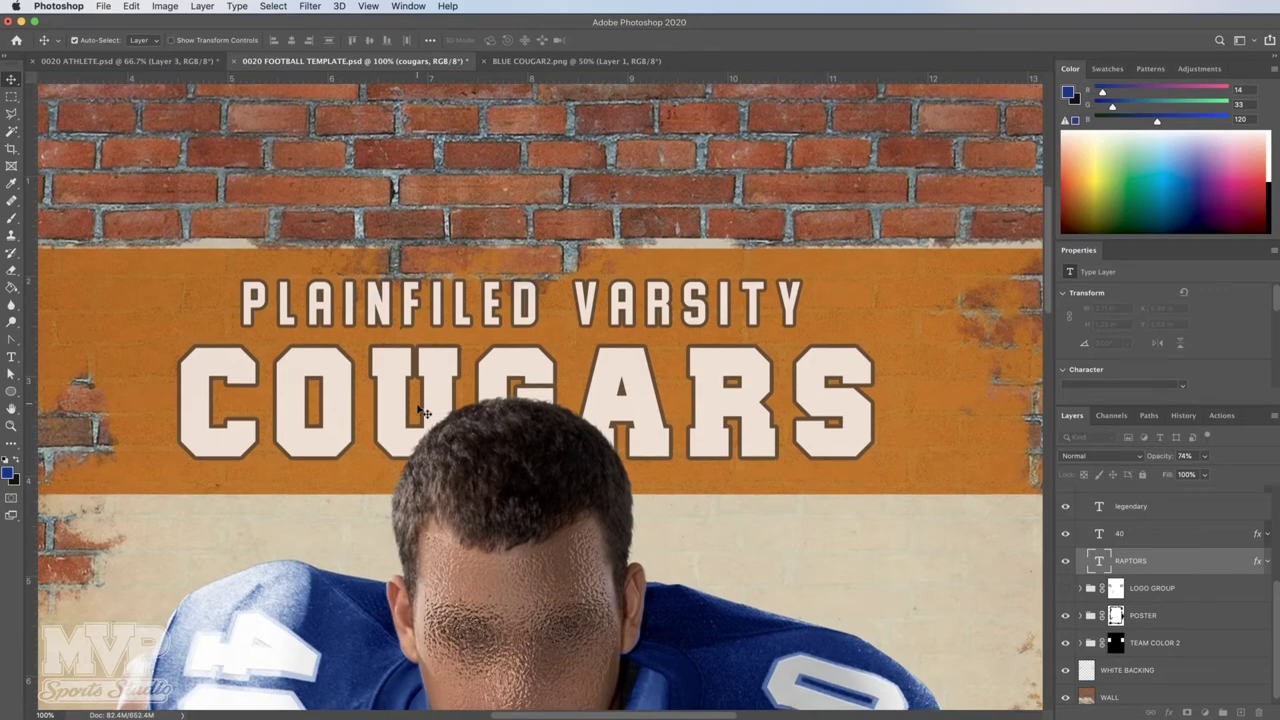
scroll(424, 410, "down", 10)
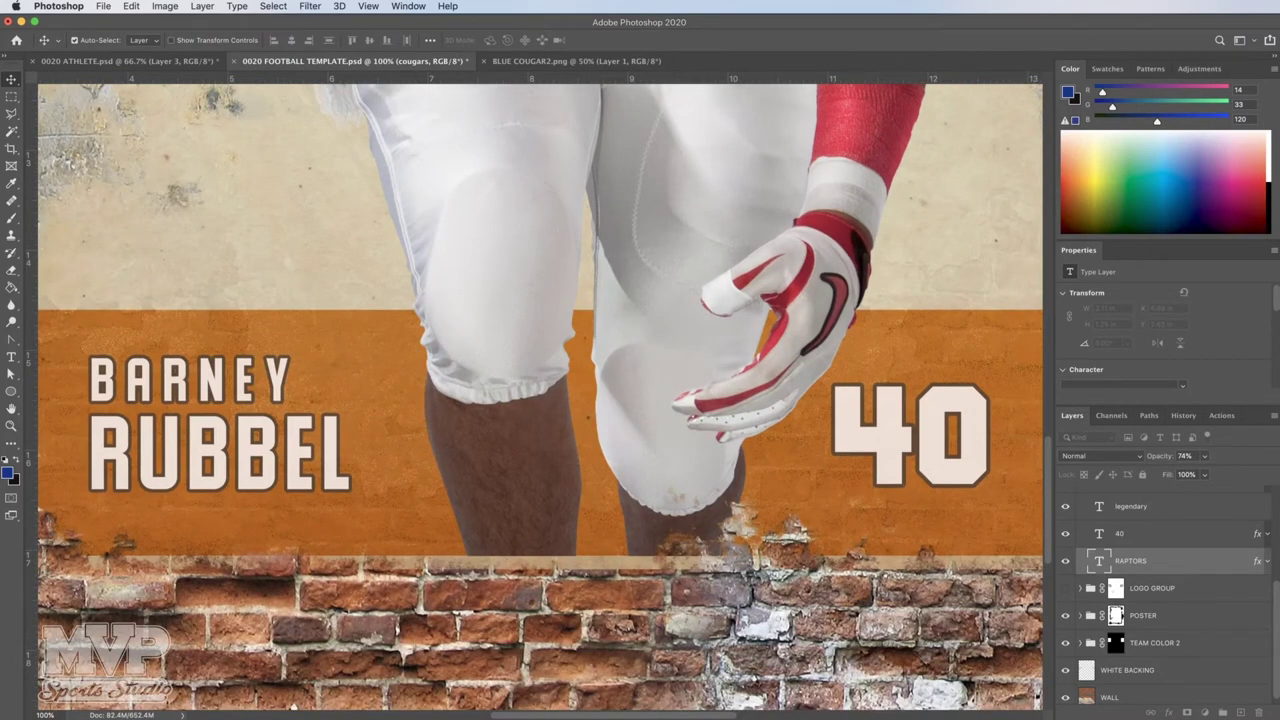
left_click(1120, 536)
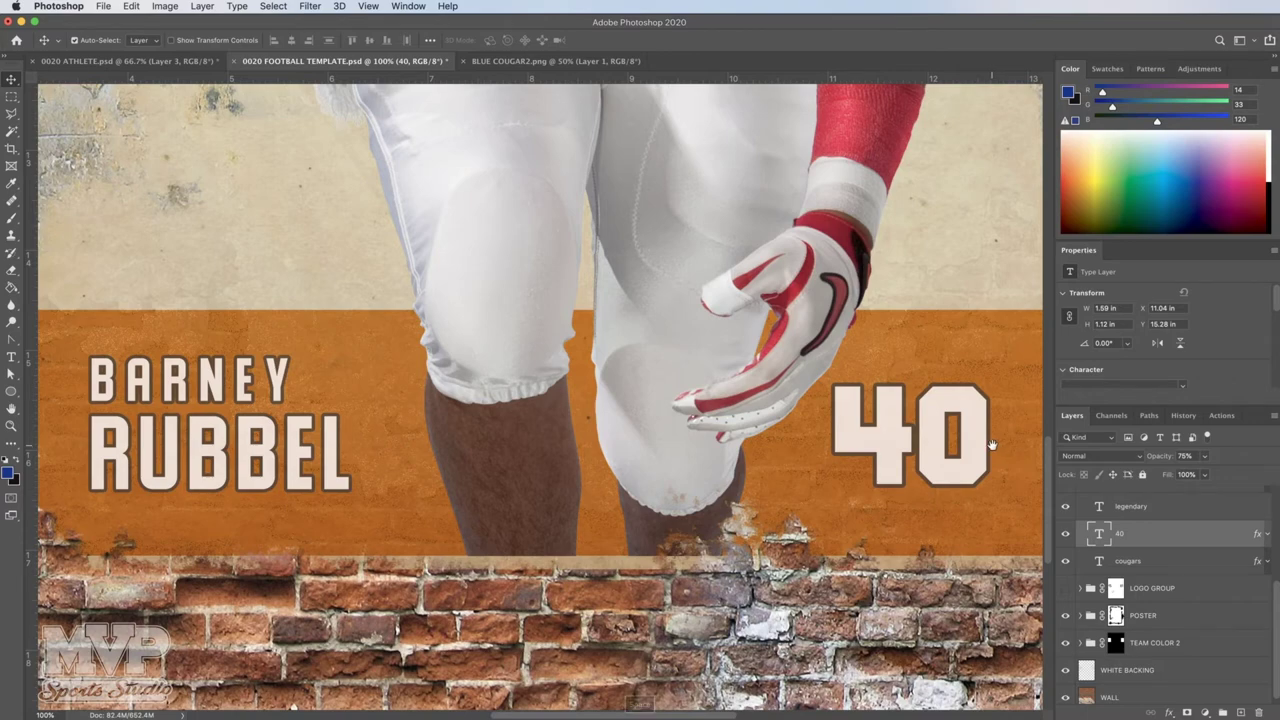
left_click_drag(985, 443, 740, 472)
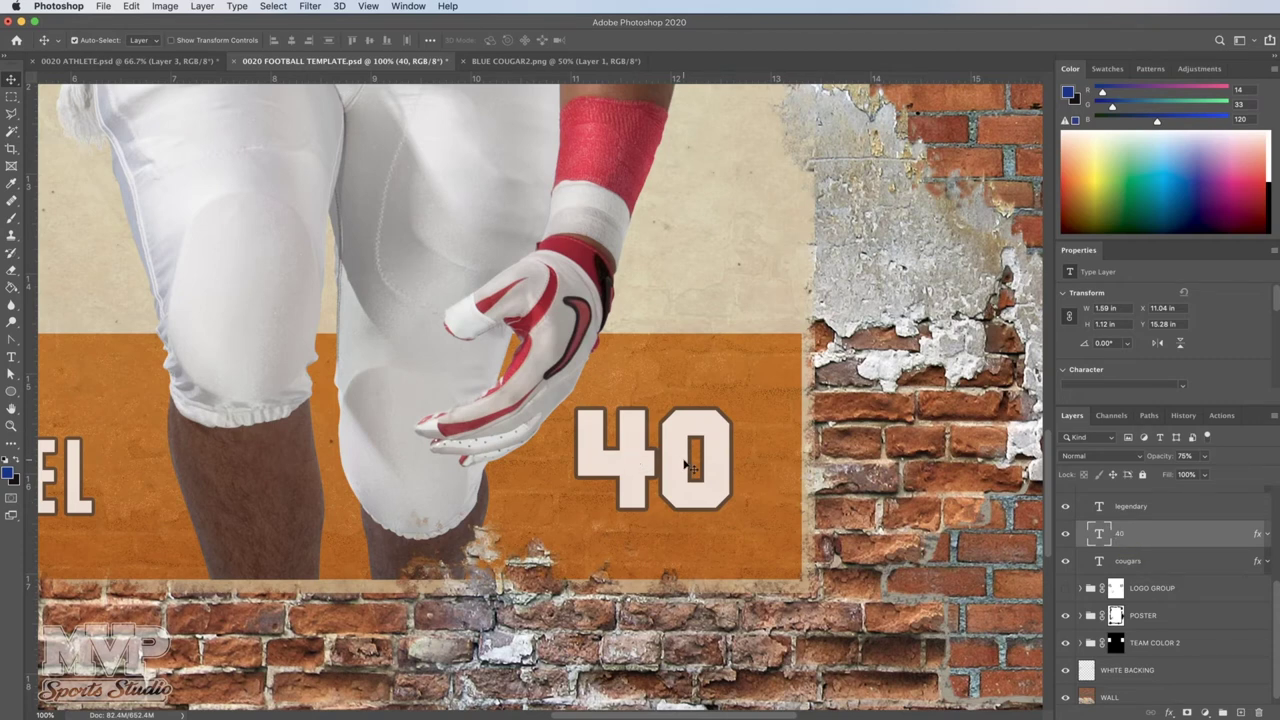
key("t")
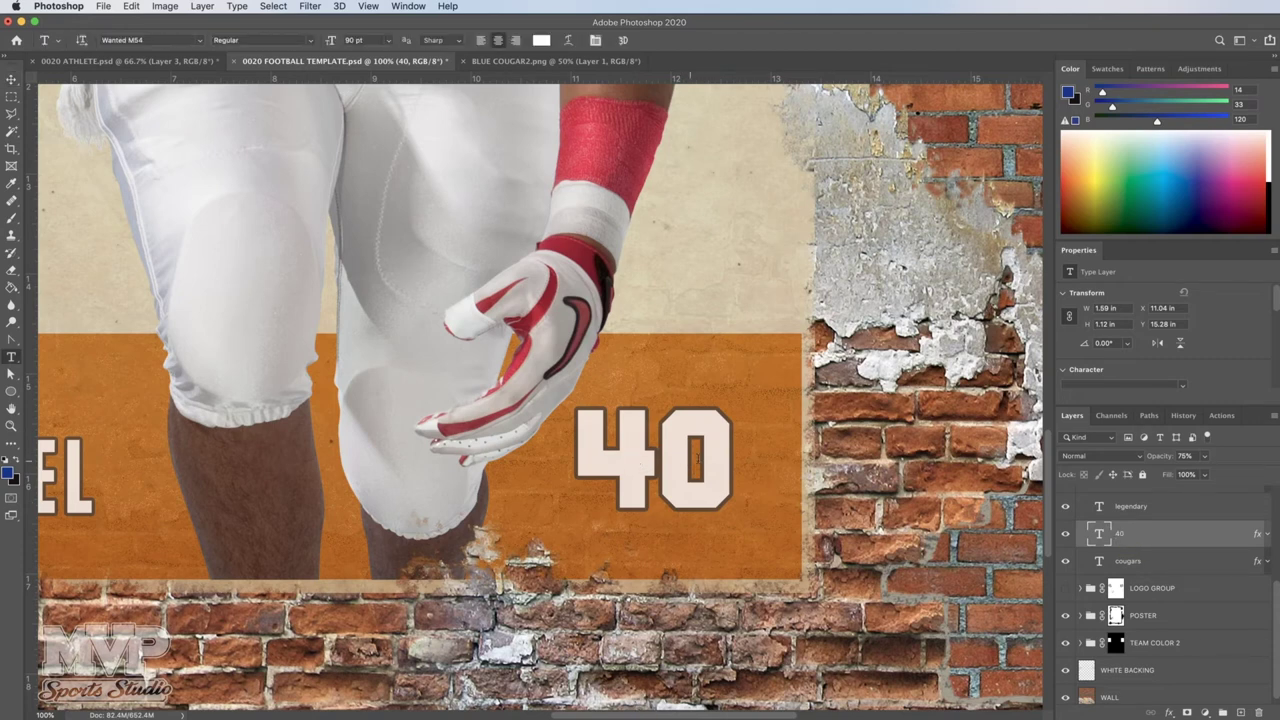
left_click(733, 460)
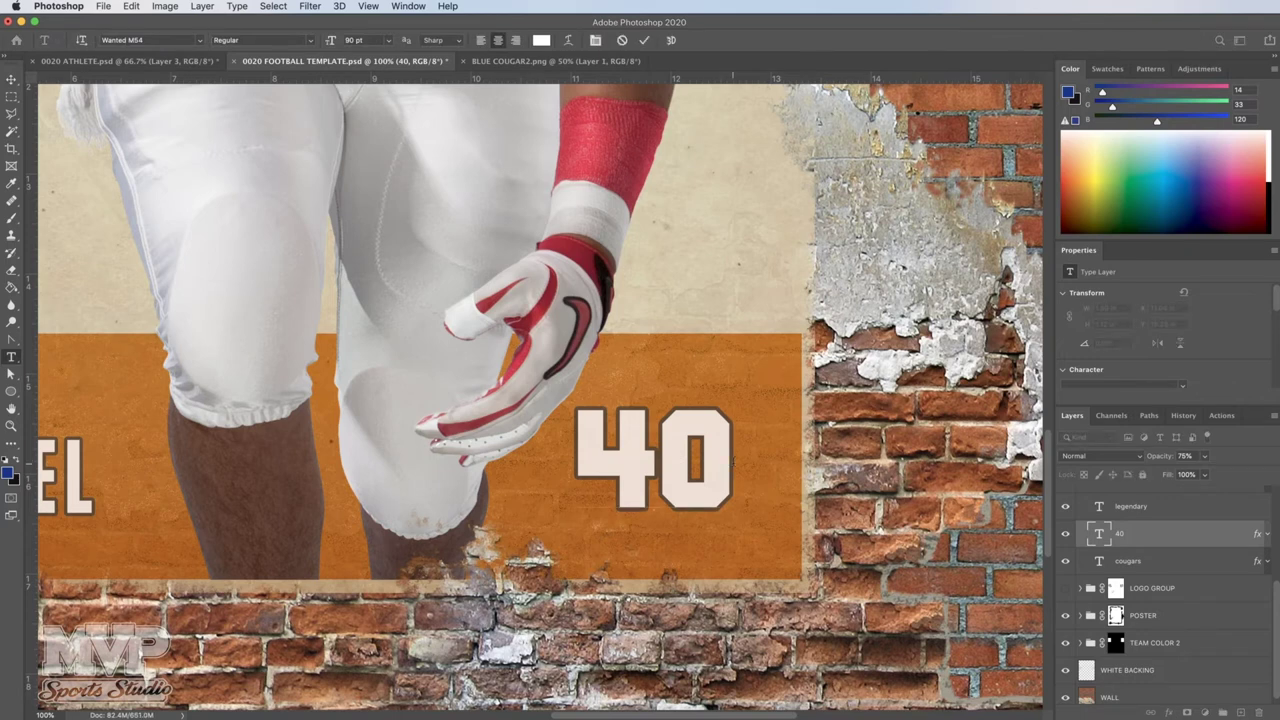
left_click_drag(695, 458, 590, 455)
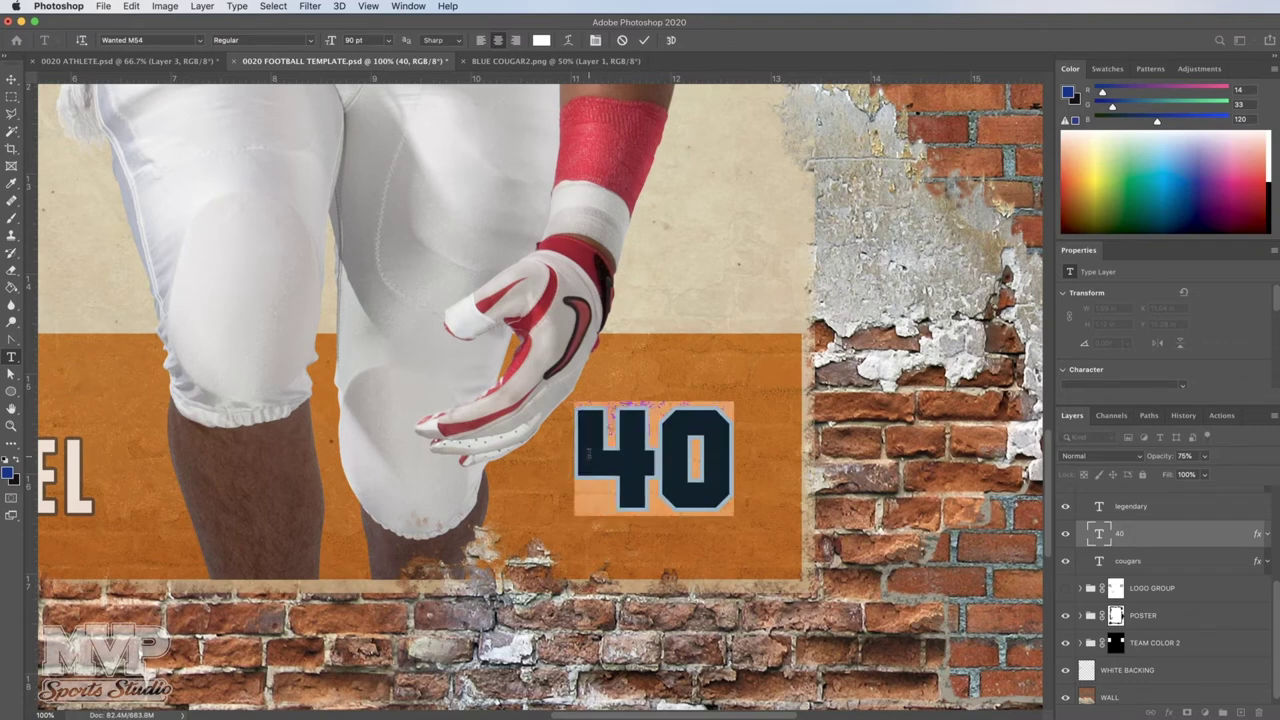
type("99")
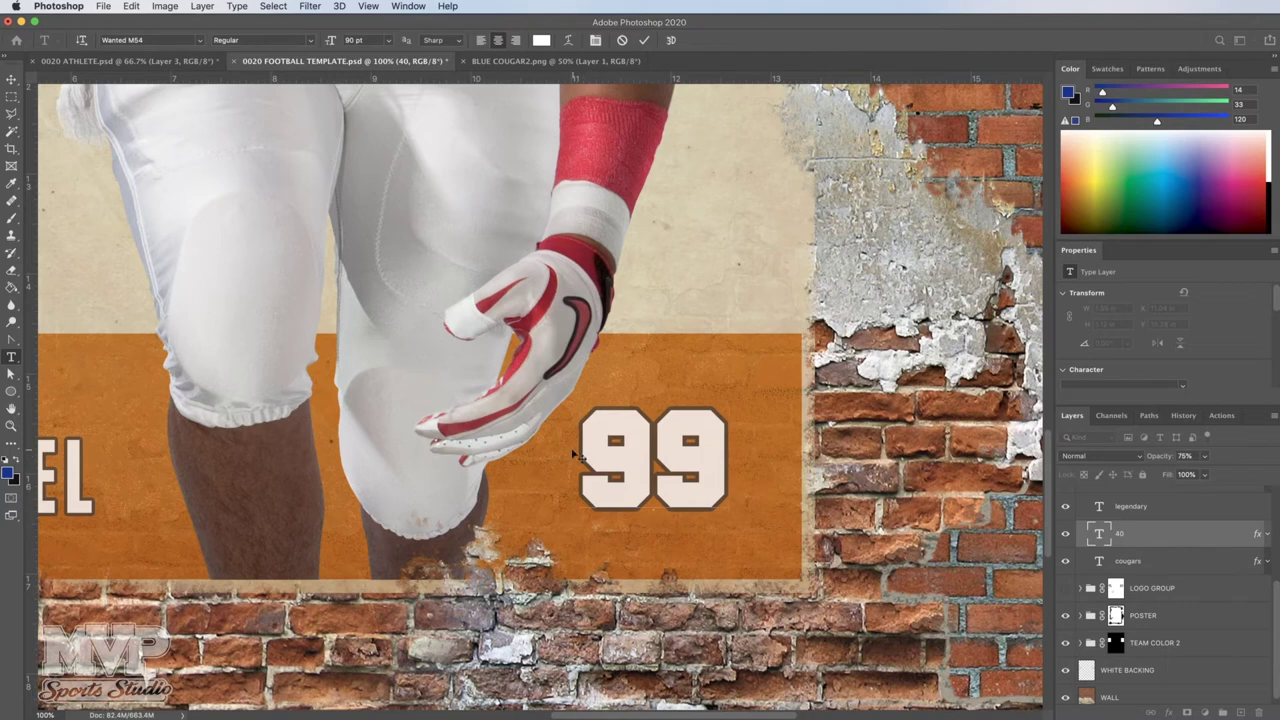
left_click(10, 80)
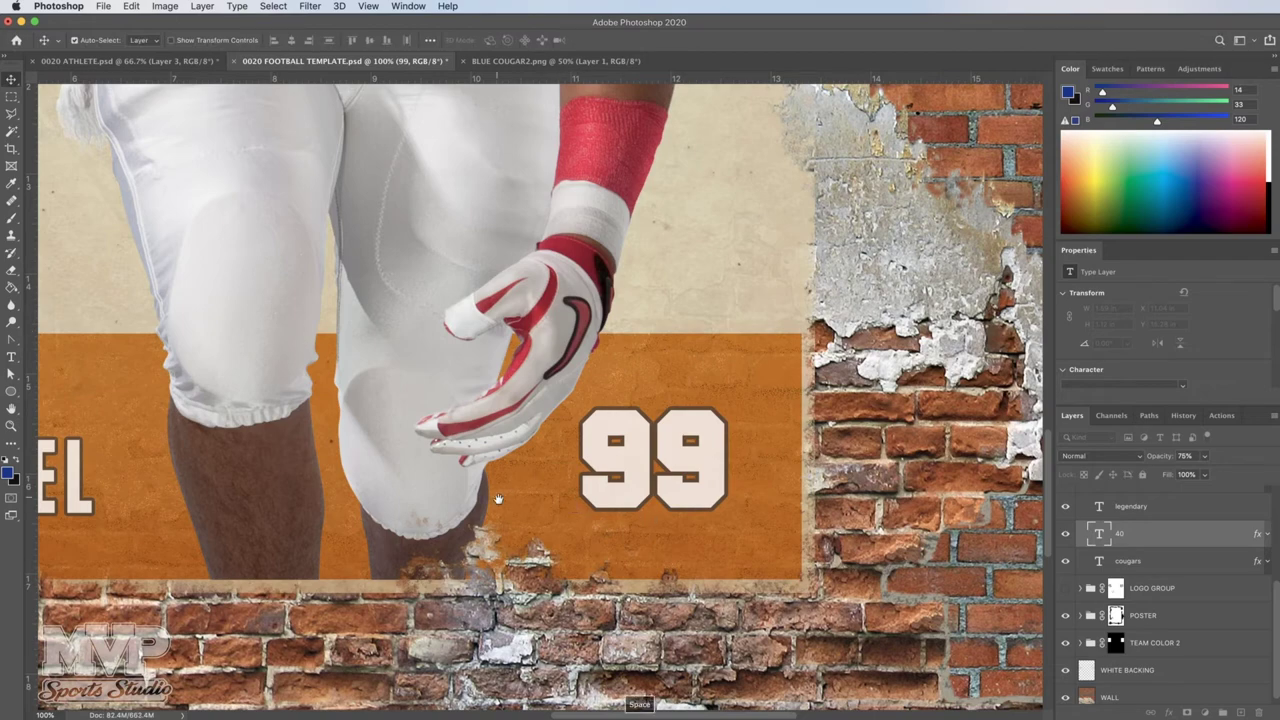
Check the LEGENDARY text on the lower brick wall by toggling its layer's visibility, and select that layer
left_click_drag(494, 491, 704, 349)
left_click_drag(380, 712, 506, 527)
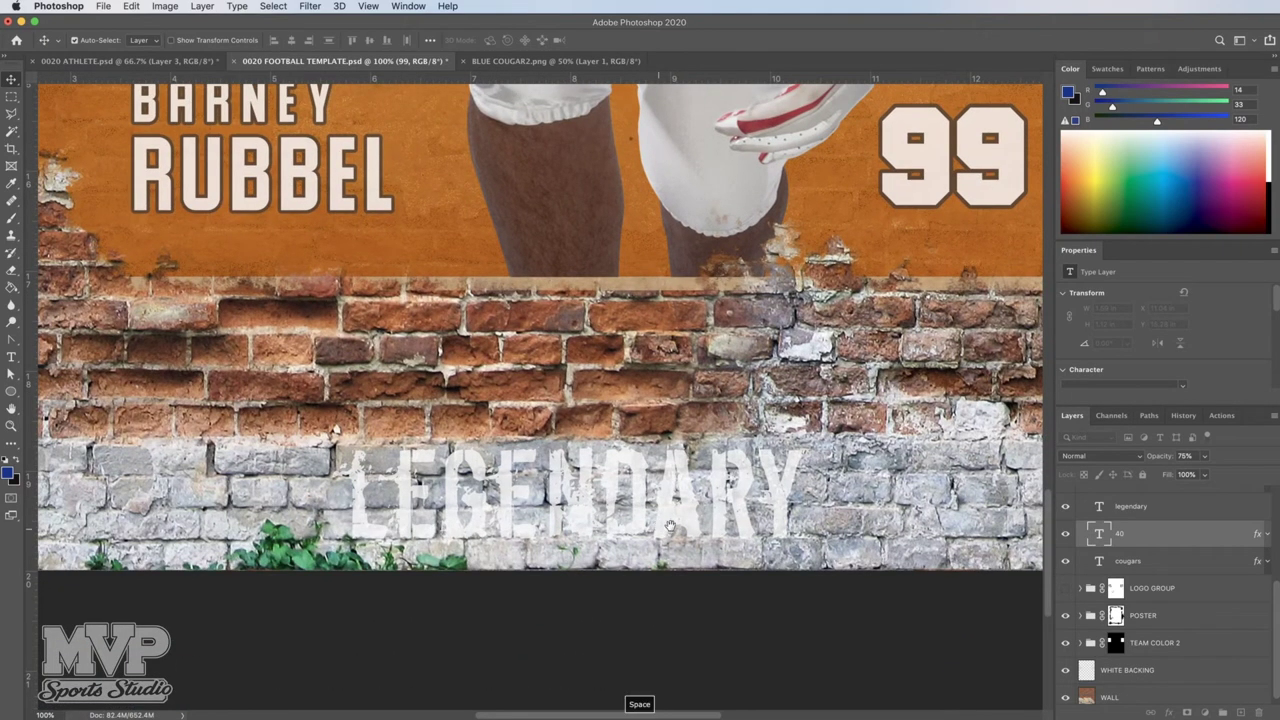
left_click_drag(660, 527, 755, 488)
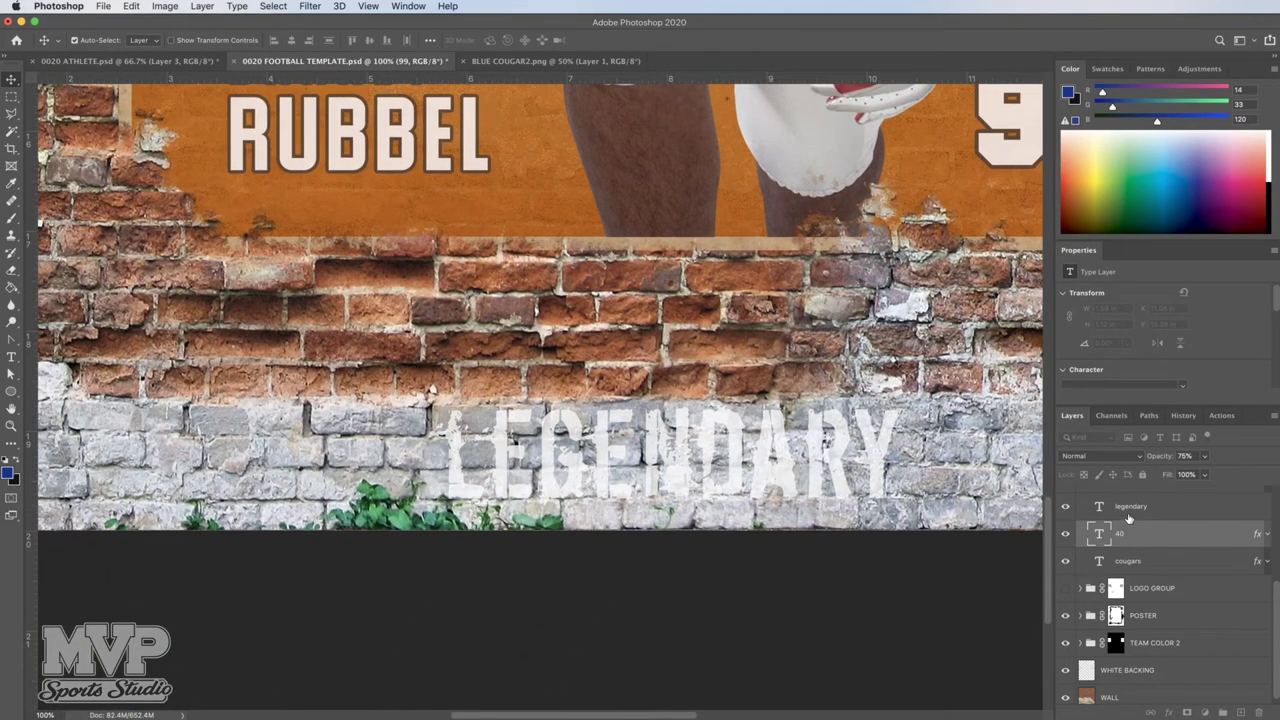
left_click(1065, 507)
left_click(1065, 507)
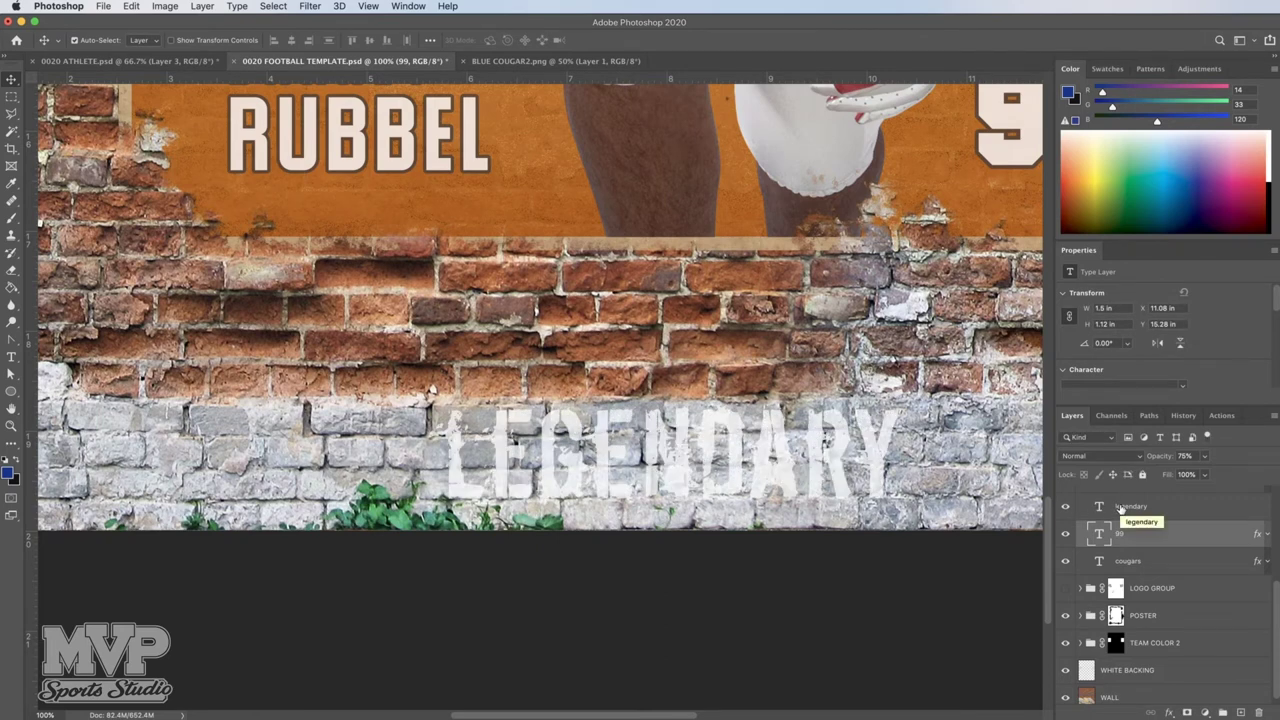
left_click(1121, 508)
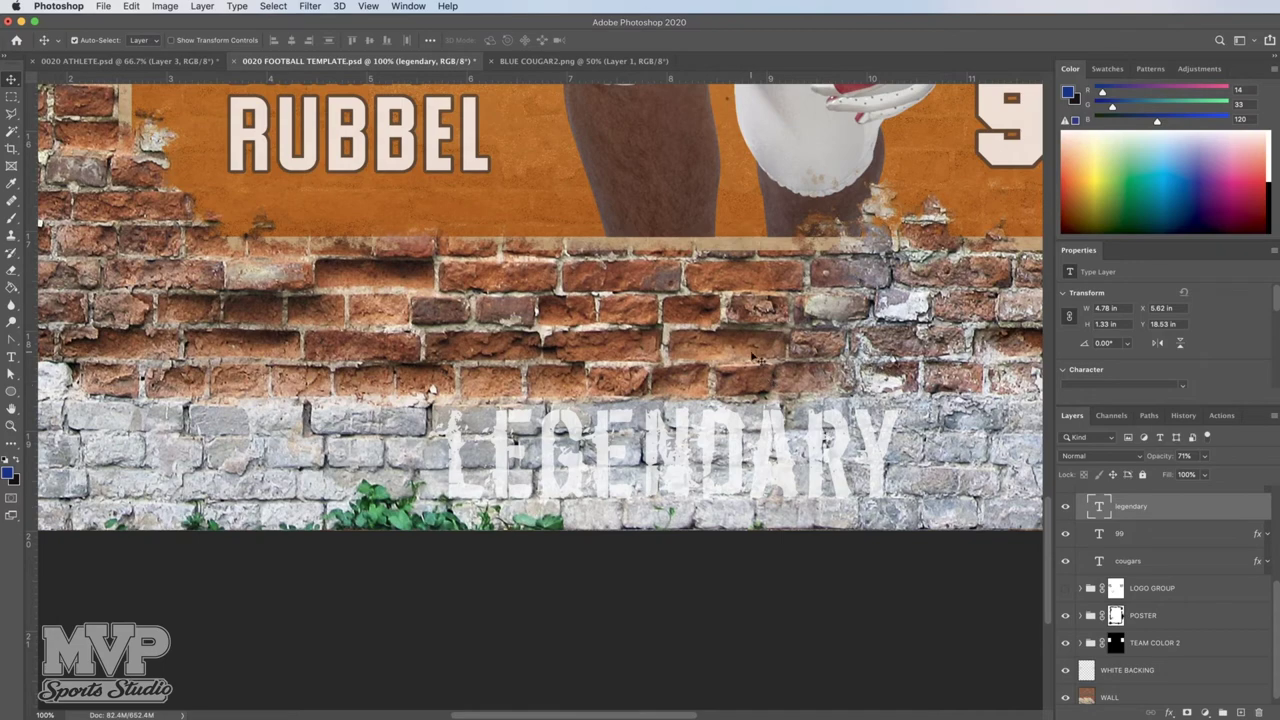
Expand the POSTER group and select the orange TEAM COLOR layer inside its TEAM COLOR 1 group
scroll(747, 358, "up", 5)
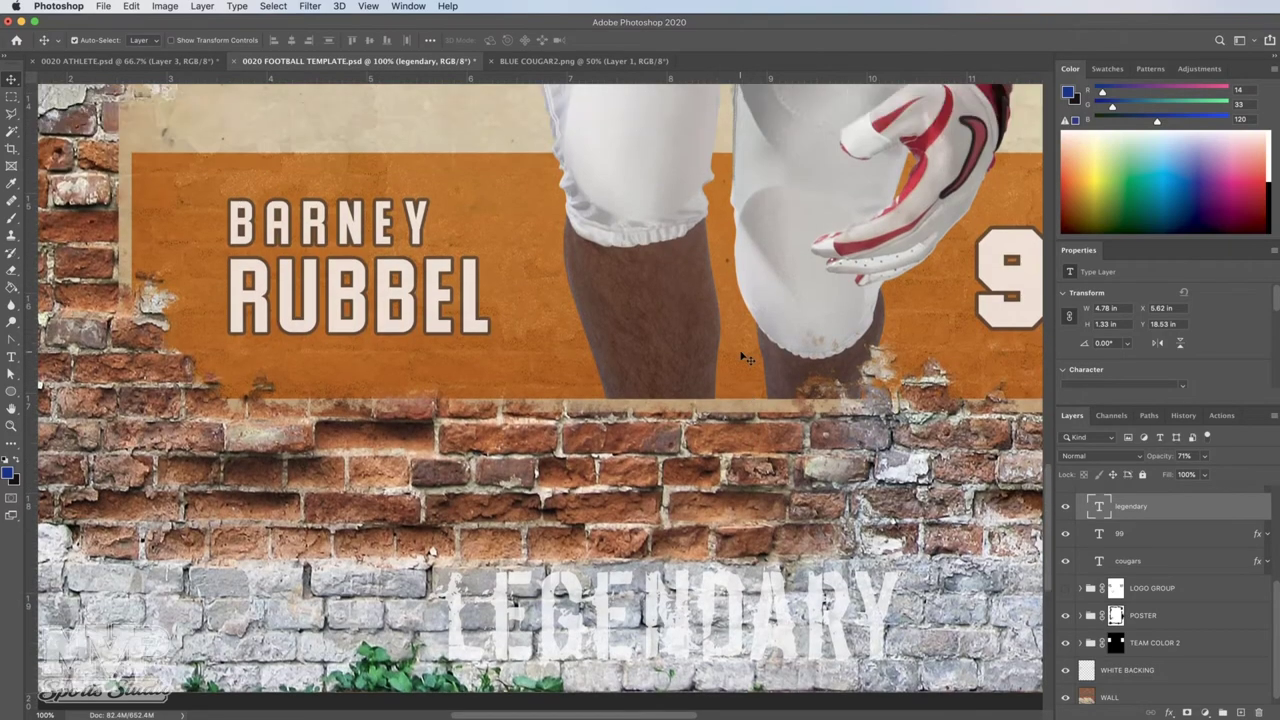
scroll(747, 358, "up", 7)
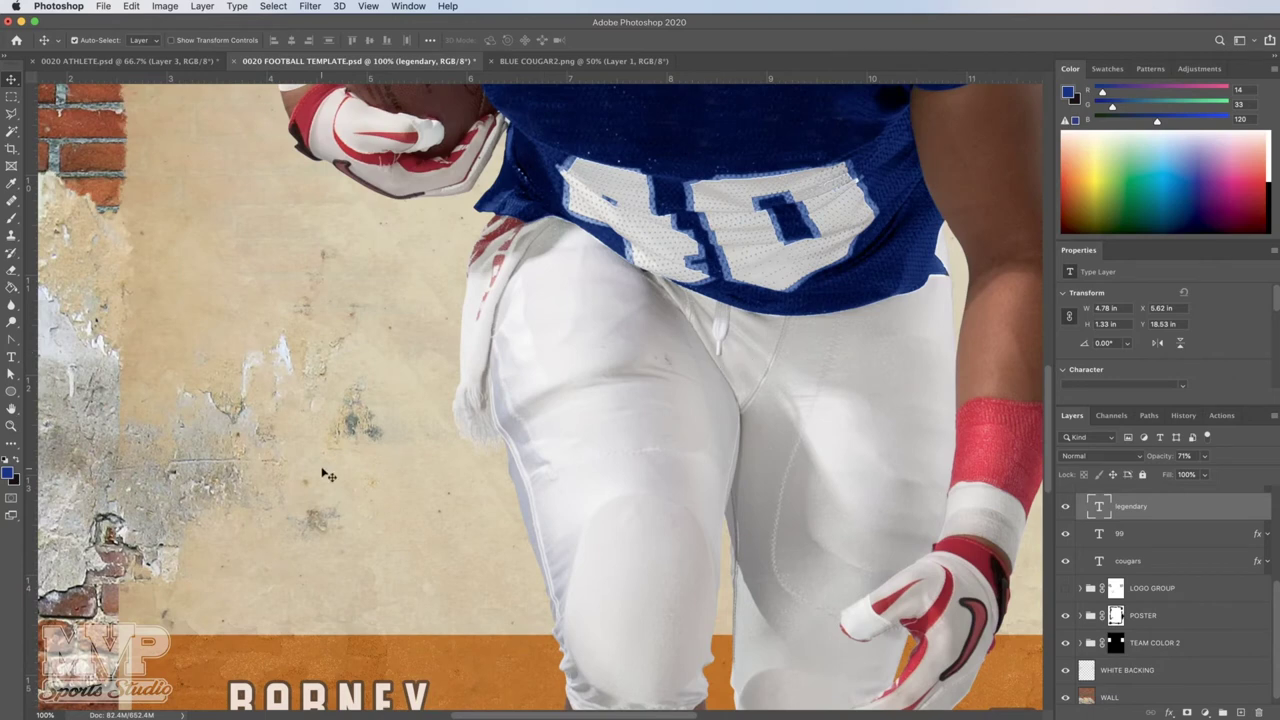
left_click(12, 428)
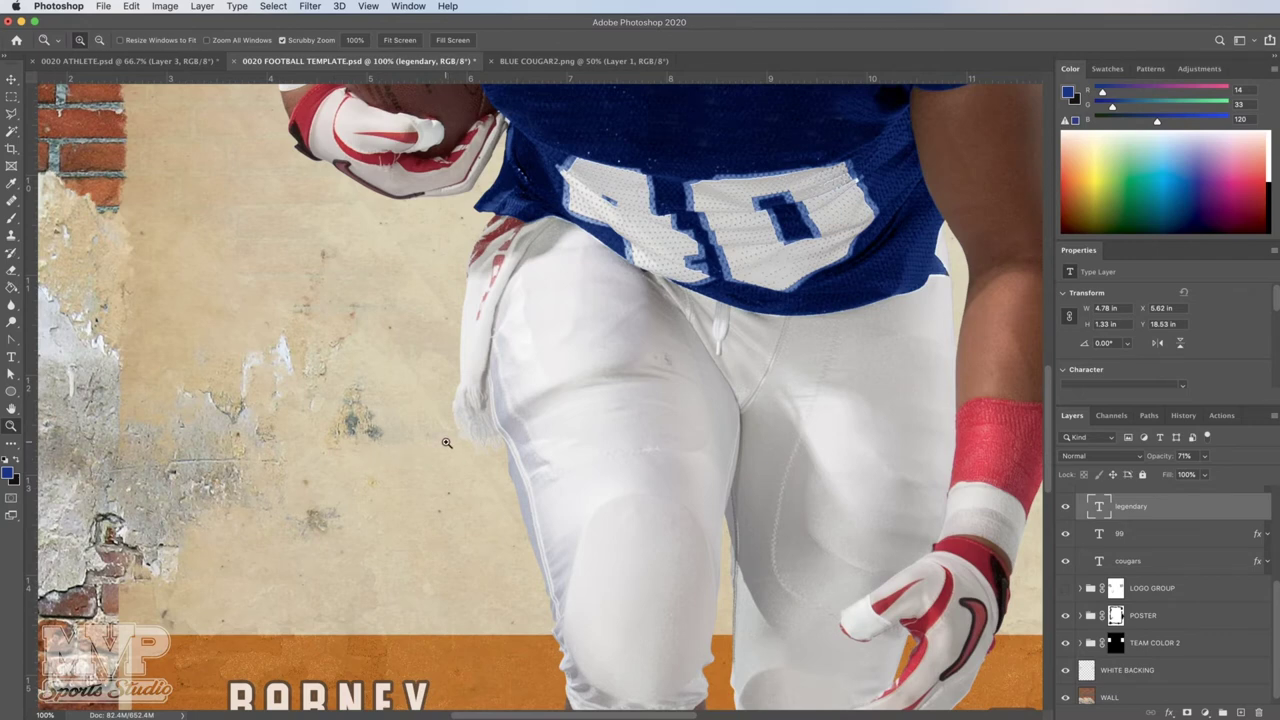
key("alt")
left_click(444, 442, "alt")
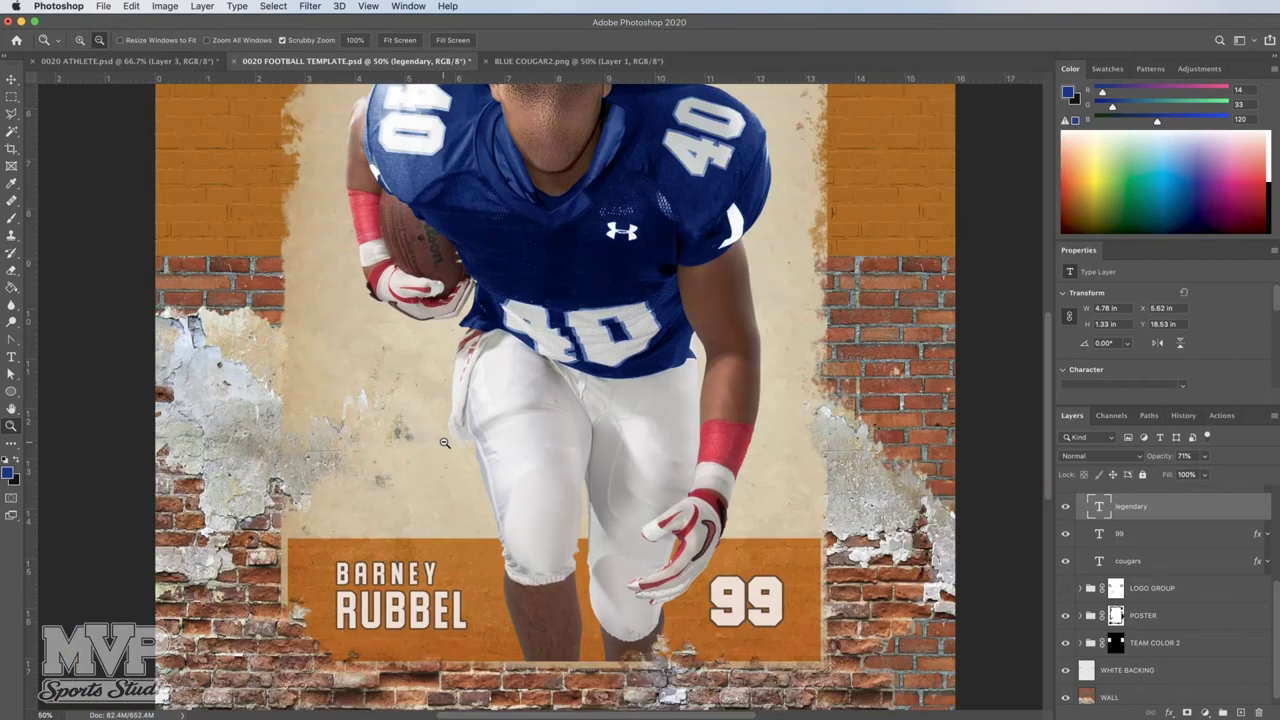
left_click(444, 442, "alt")
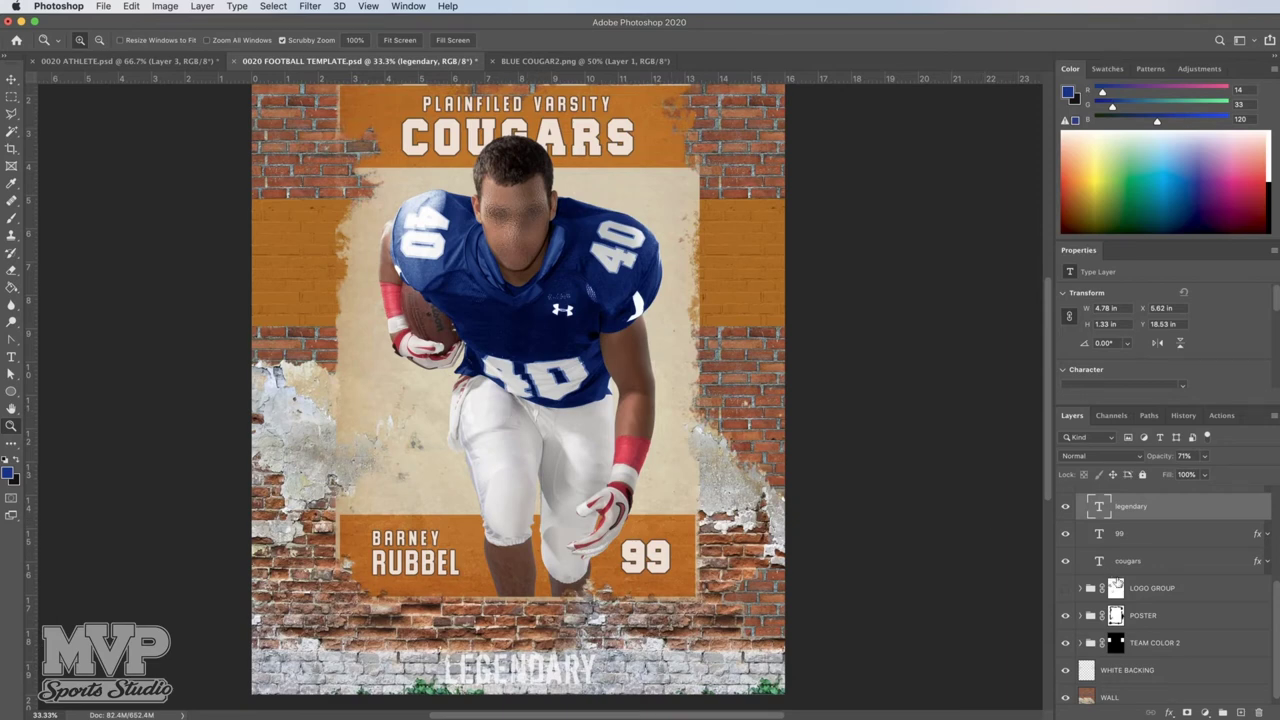
scroll(1147, 587, "down", 1)
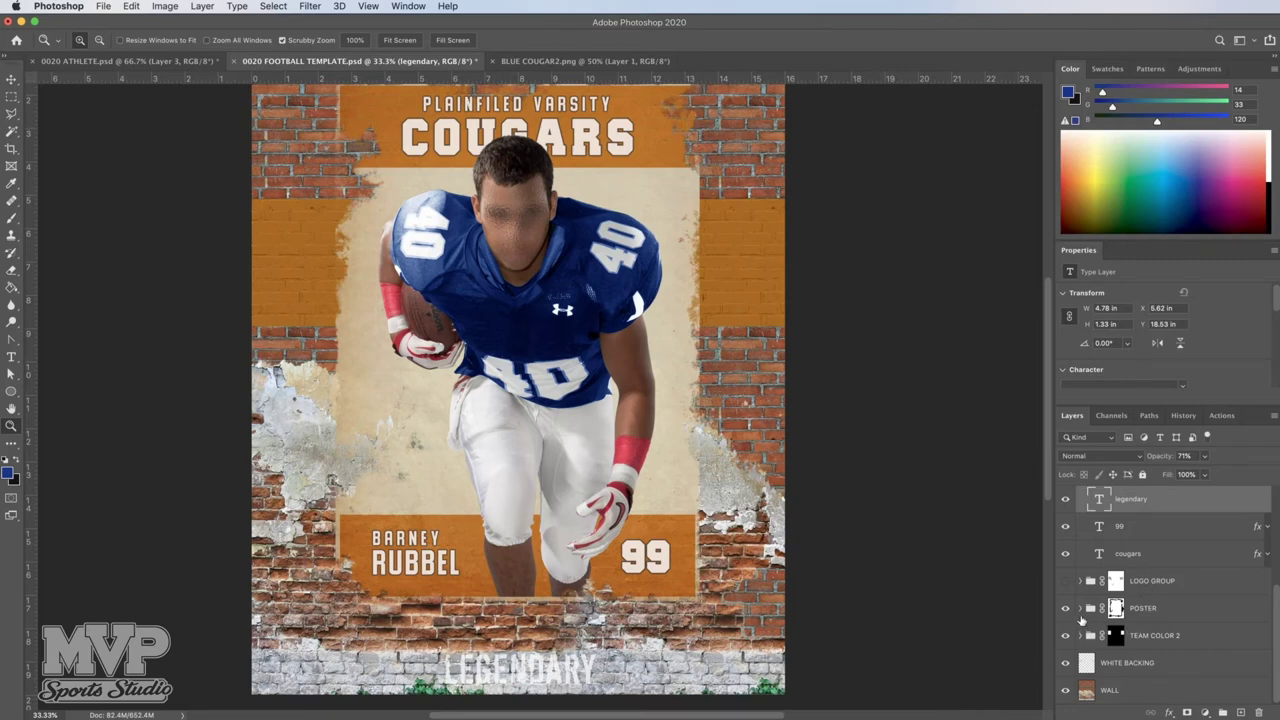
left_click(1164, 610)
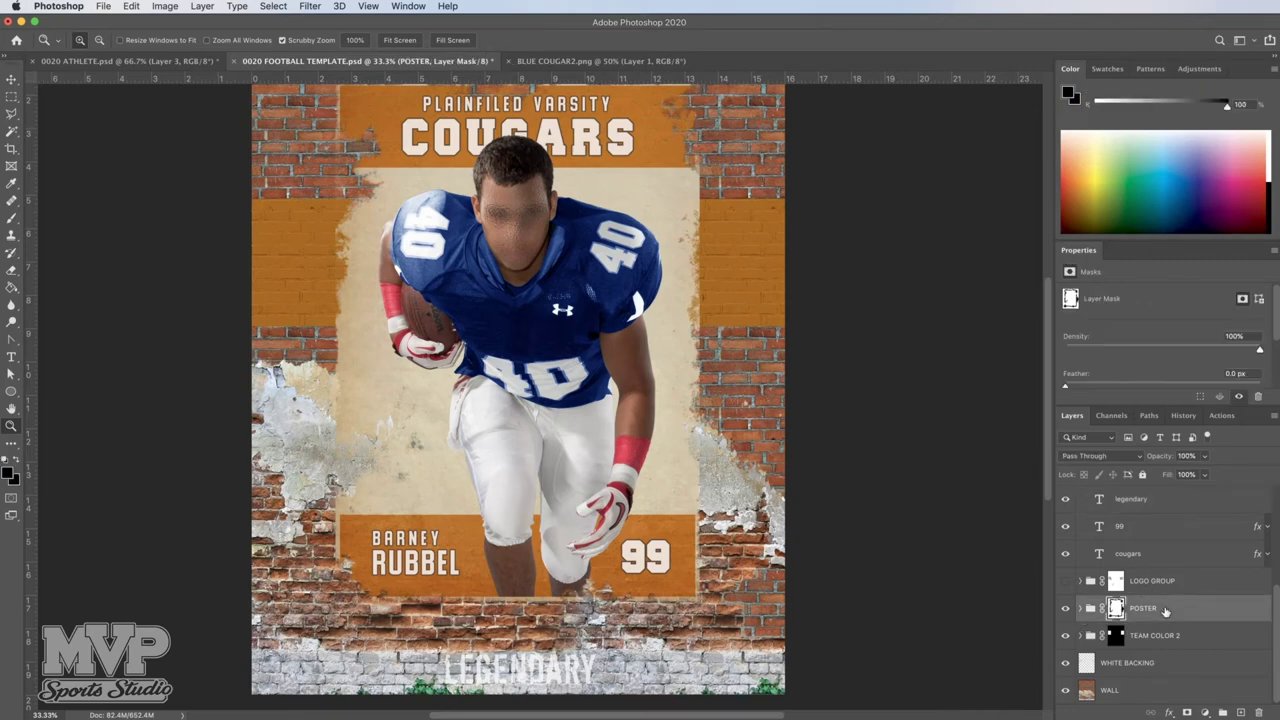
left_click(1081, 609)
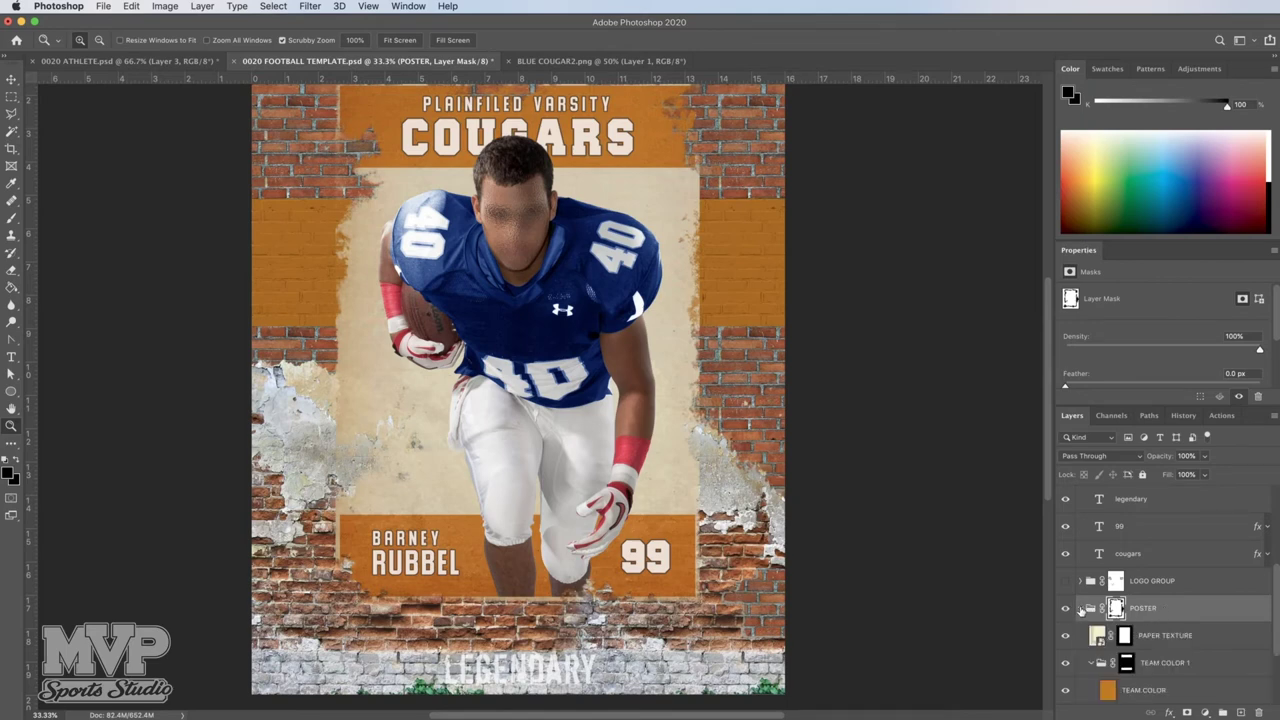
scroll(1186, 624, "down", 2)
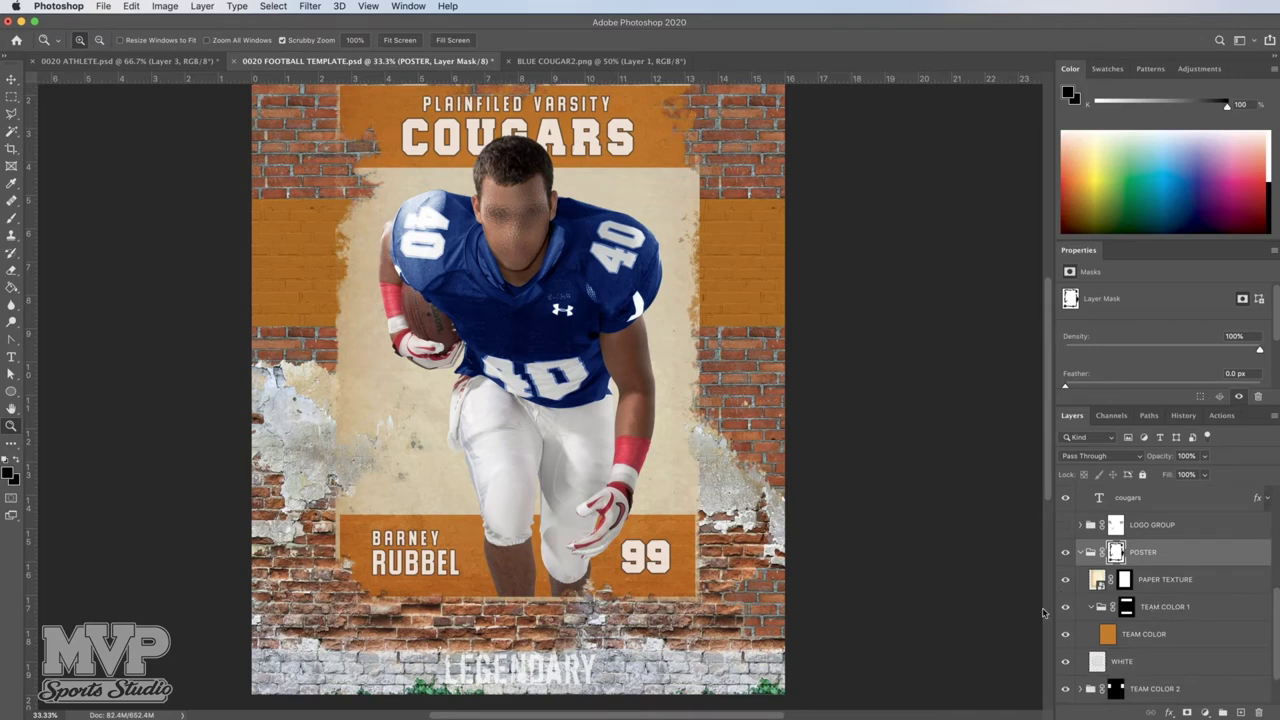
left_click(1163, 609)
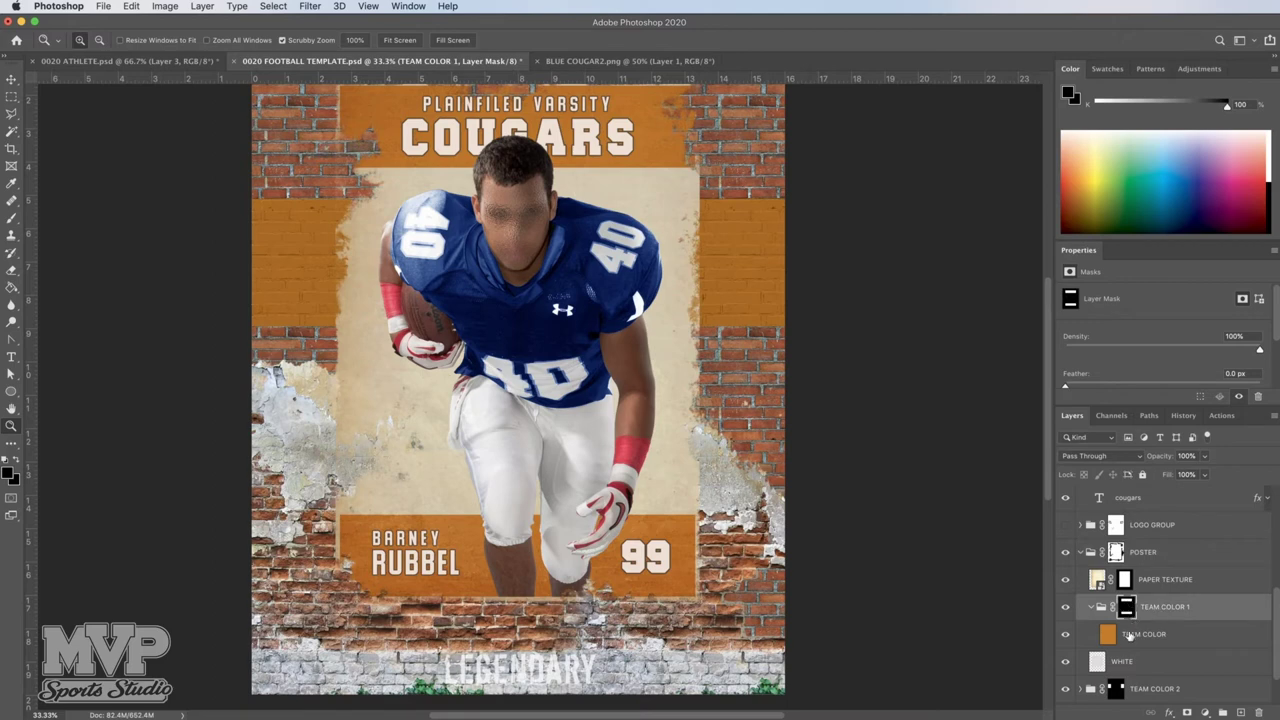
left_click(1129, 637)
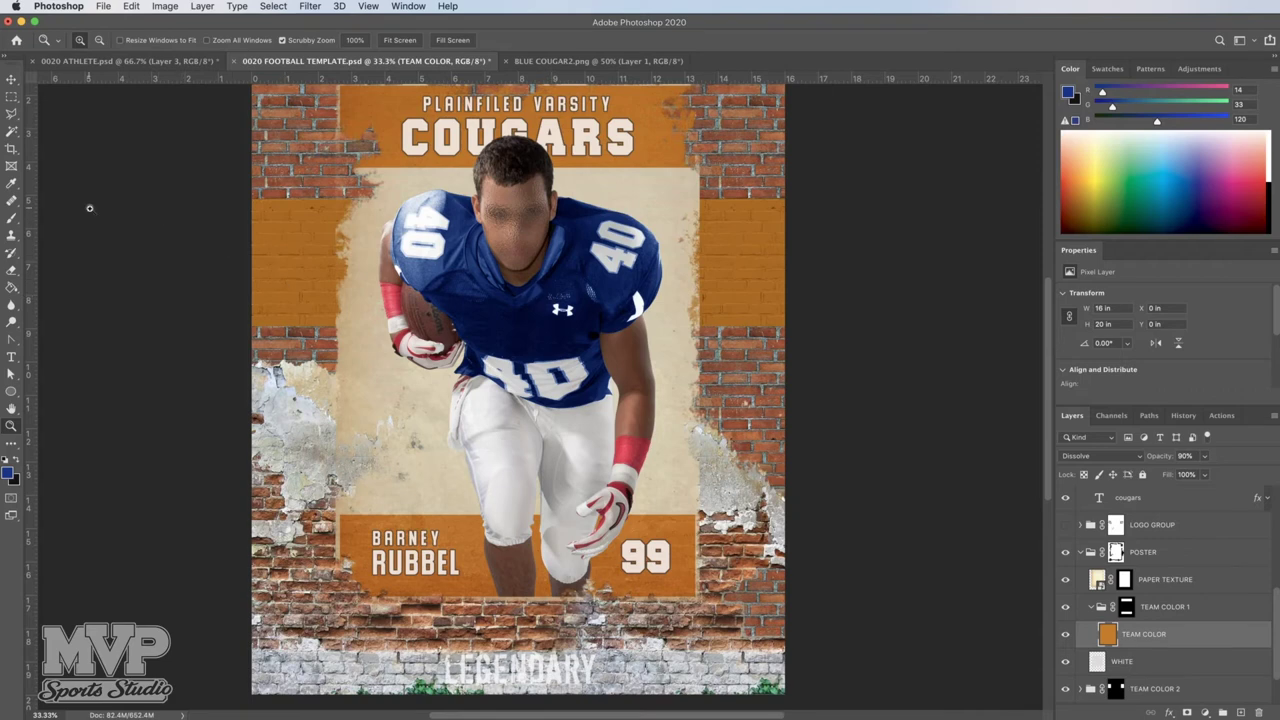
Sample the athlete's jersey blue (RGB 23, 36, 126) and fill the TEAM COLOR layer in the TEAM COLOR 1 group with it
left_click(13, 185)
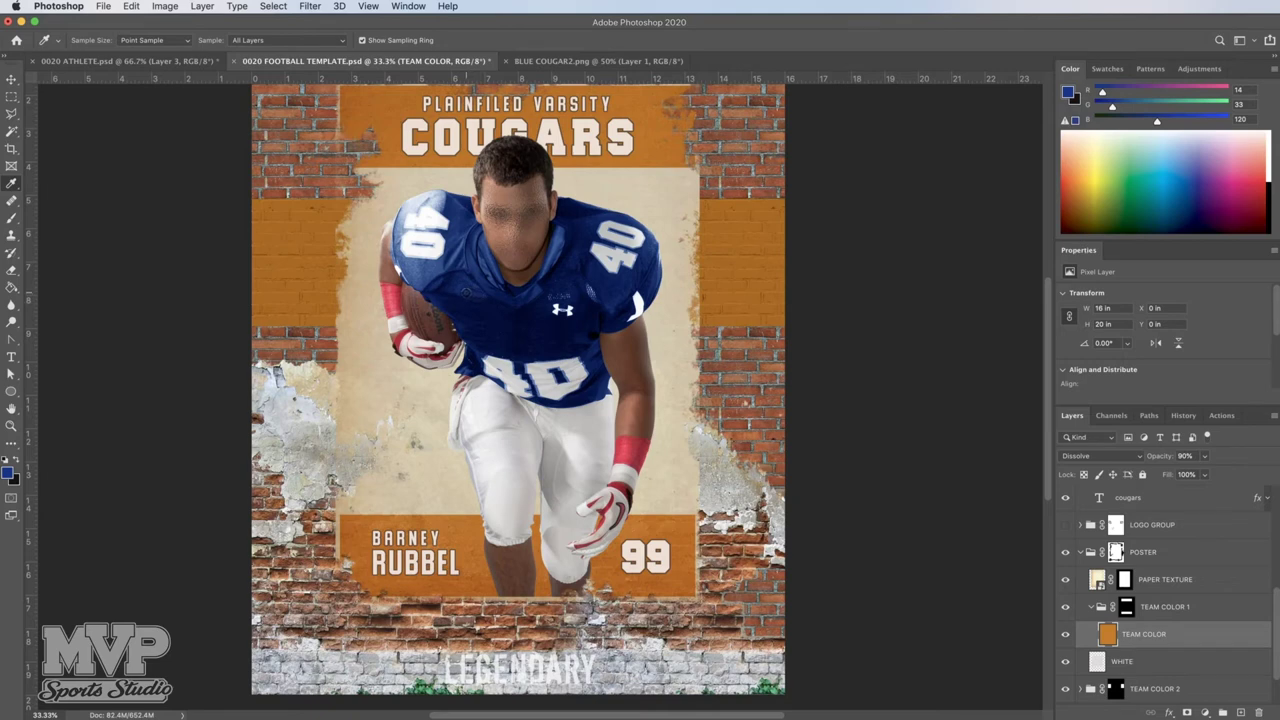
left_click(465, 292)
left_click(437, 269)
left_click_drag(1118, 106, 1160, 121)
left_click(12, 287)
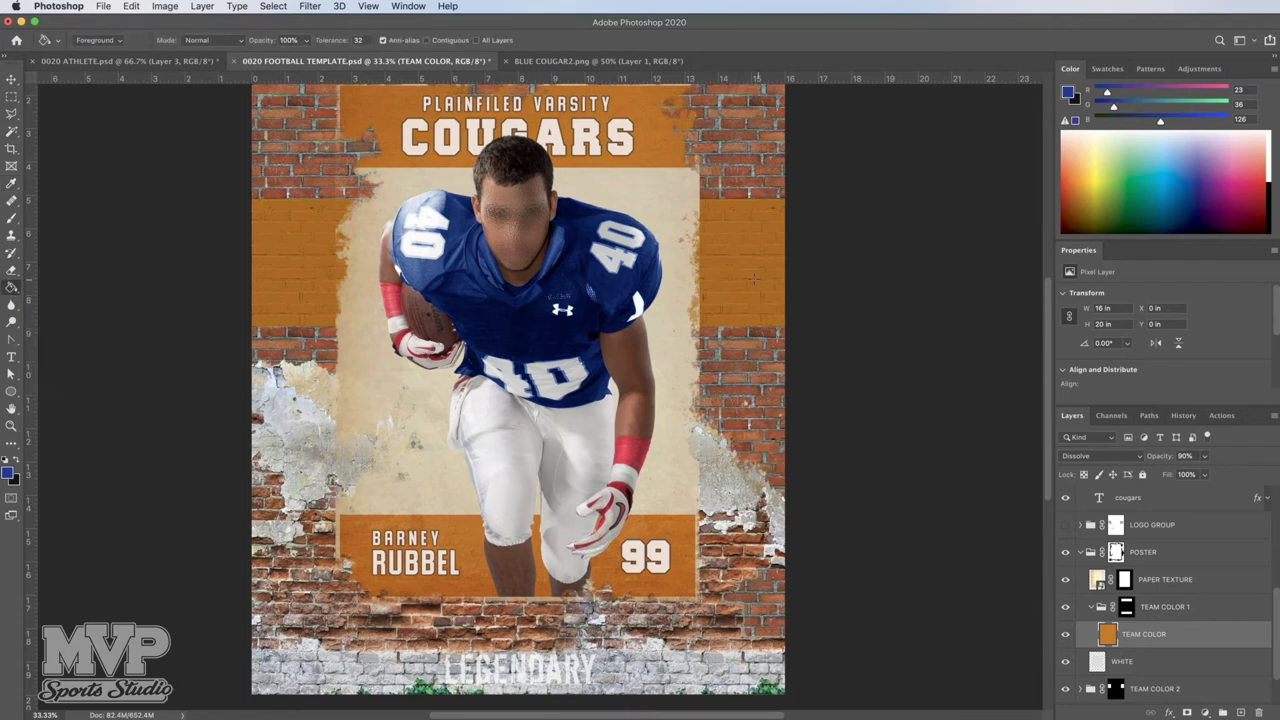
left_click(735, 279)
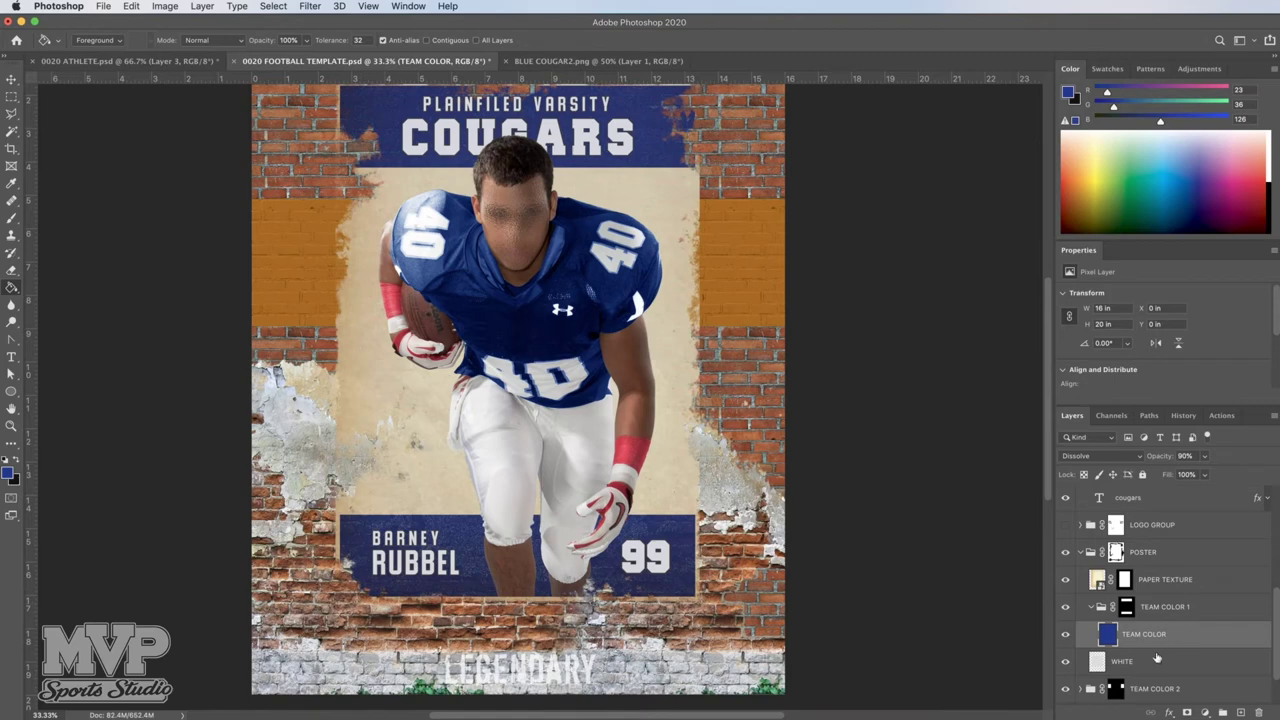
Expand the TEAM COLOR 2 group and fill its orange TEAM COLOR layer with the sampled jersey blue
scroll(1157, 657, "down", 2)
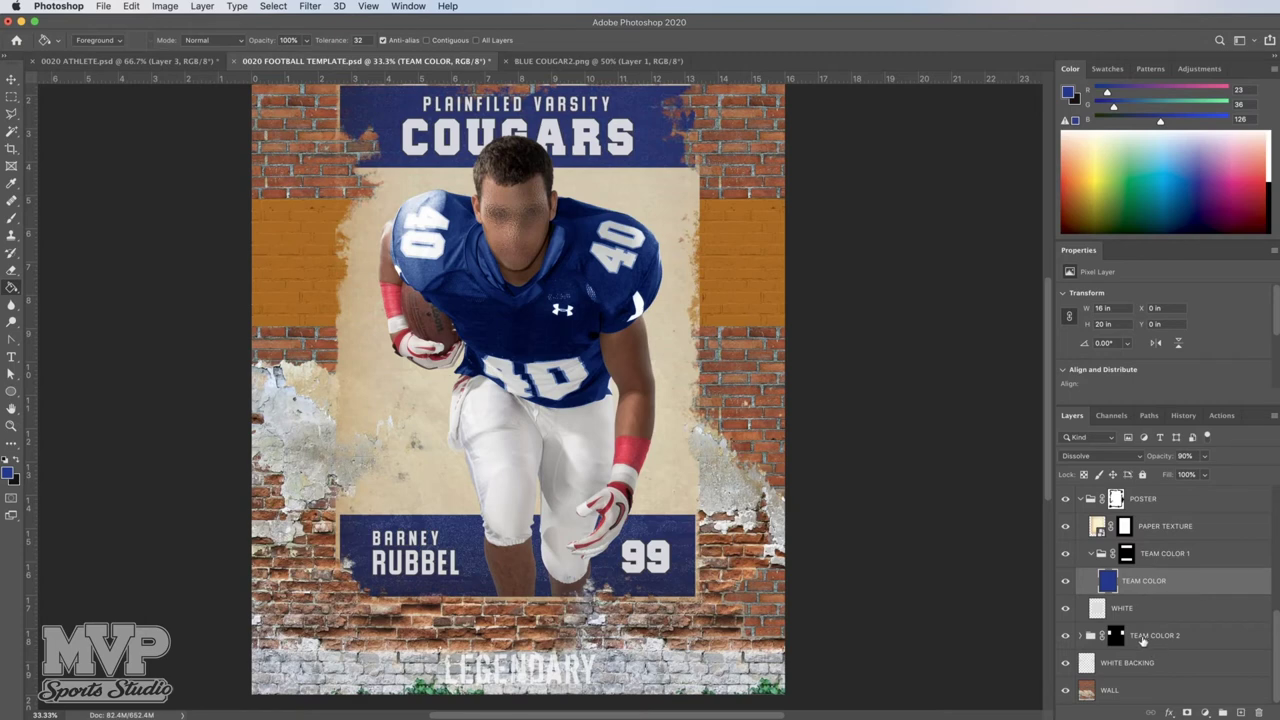
left_click(1143, 640)
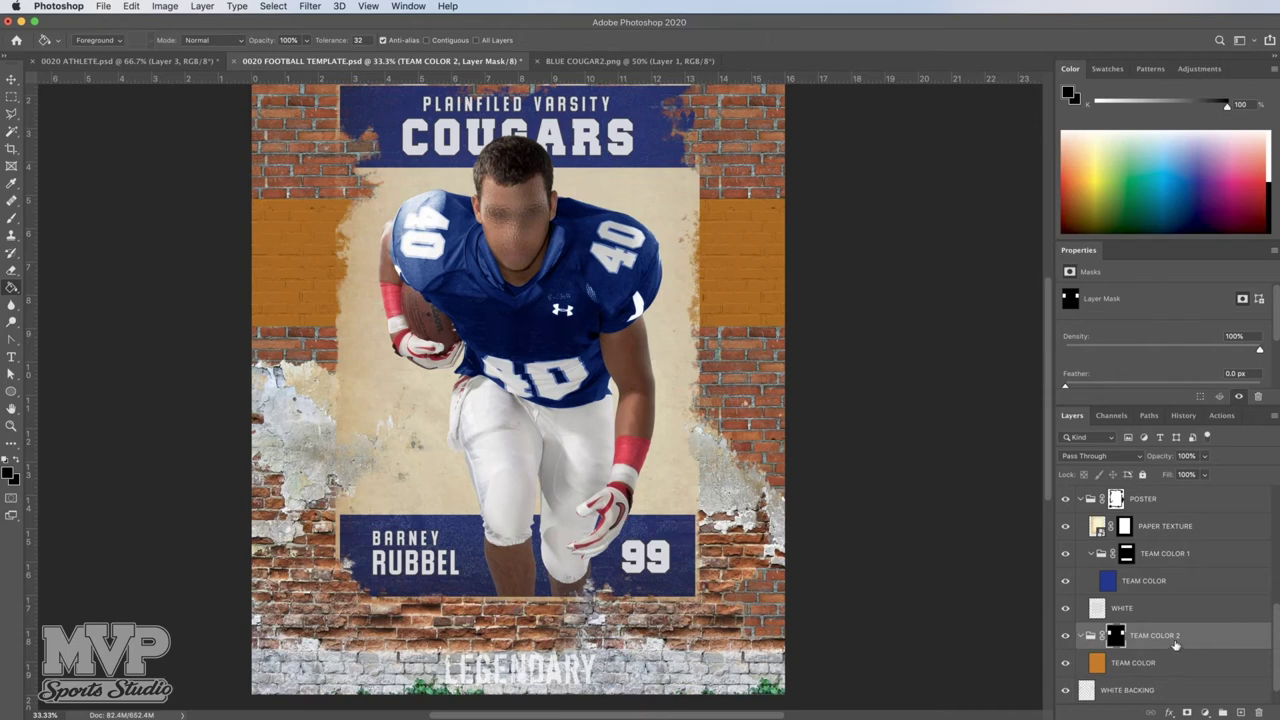
scroll(1128, 642, "down", 1)
left_click(1127, 637)
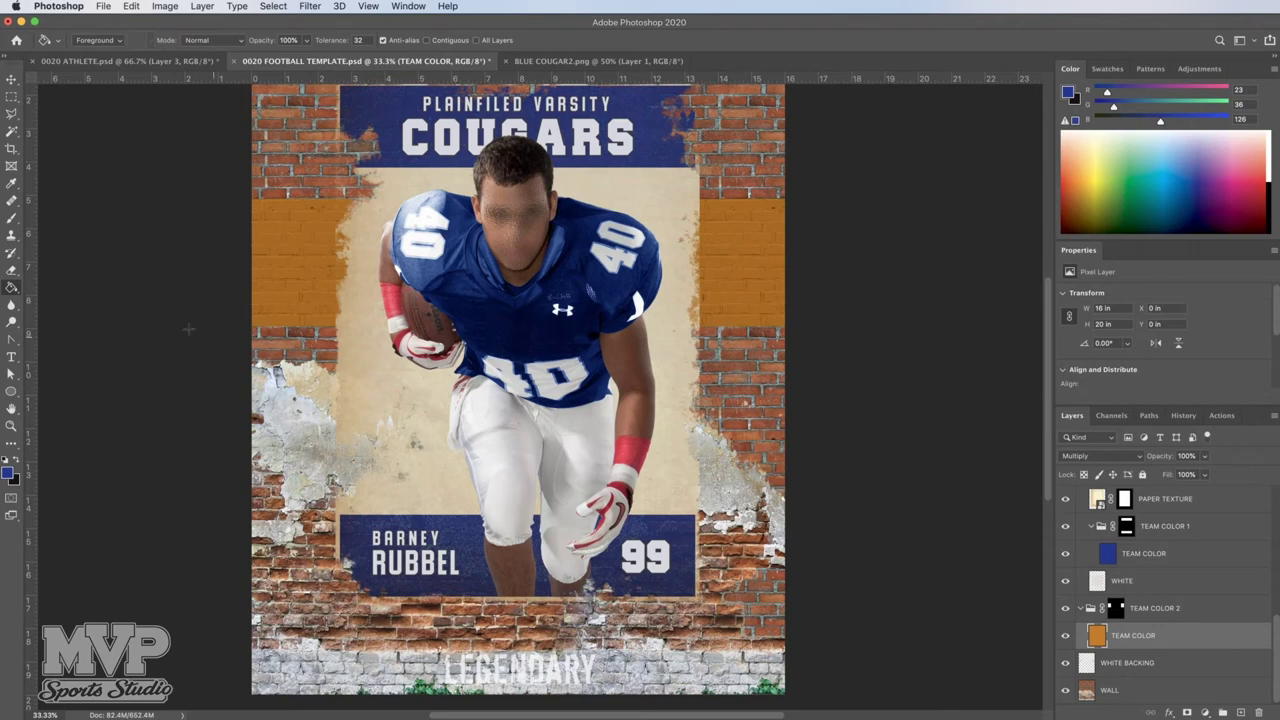
left_click(318, 274)
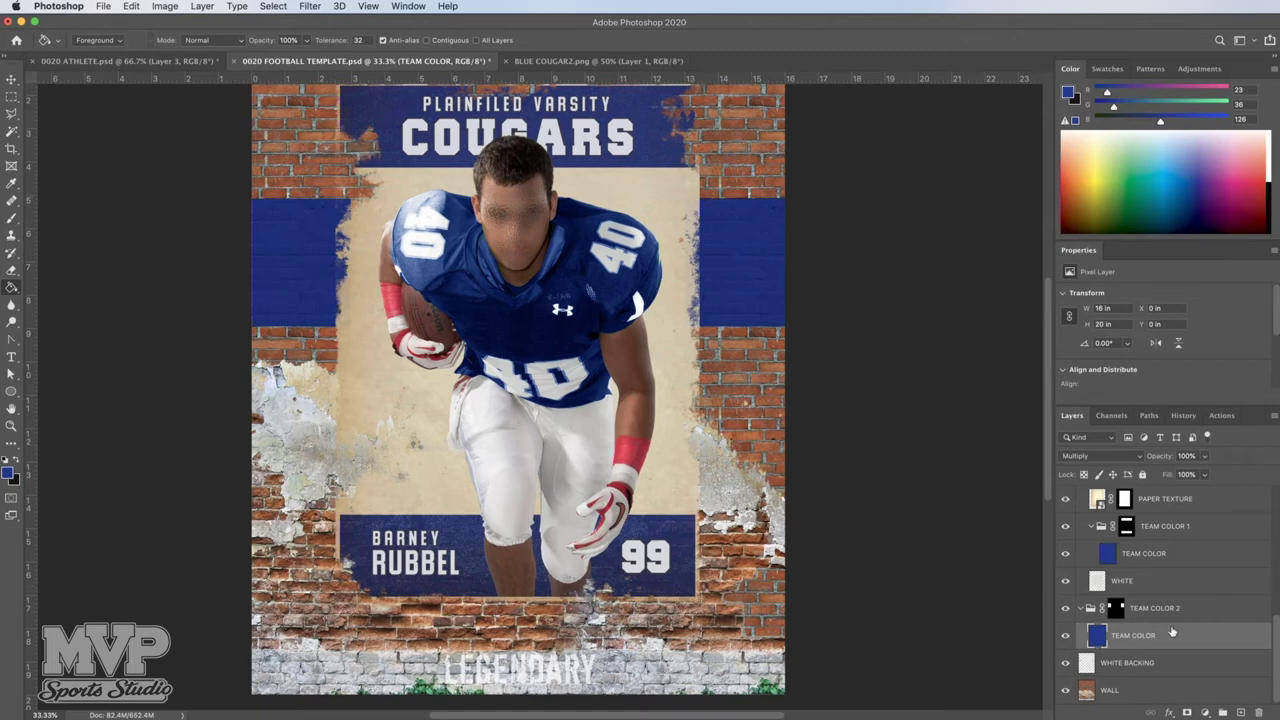
scroll(1172, 632, "up", 1)
scroll(1172, 632, "up", 1)
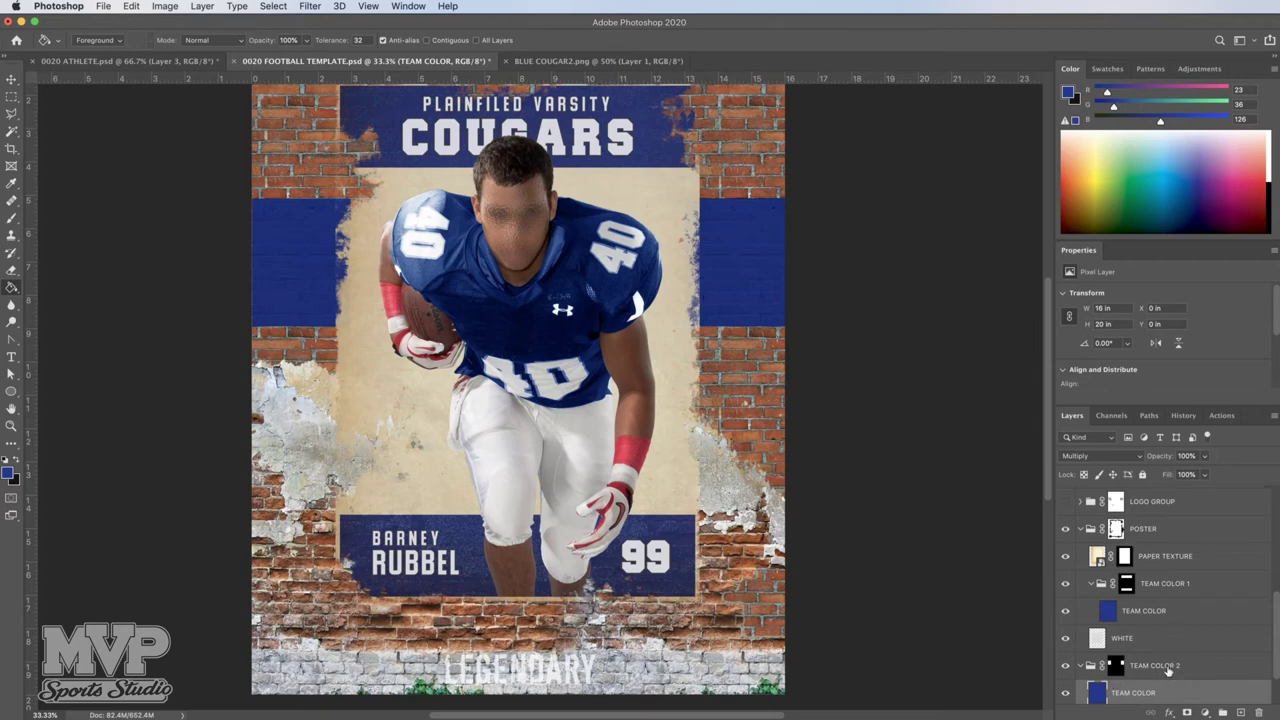
scroll(1166, 673, "down", 1)
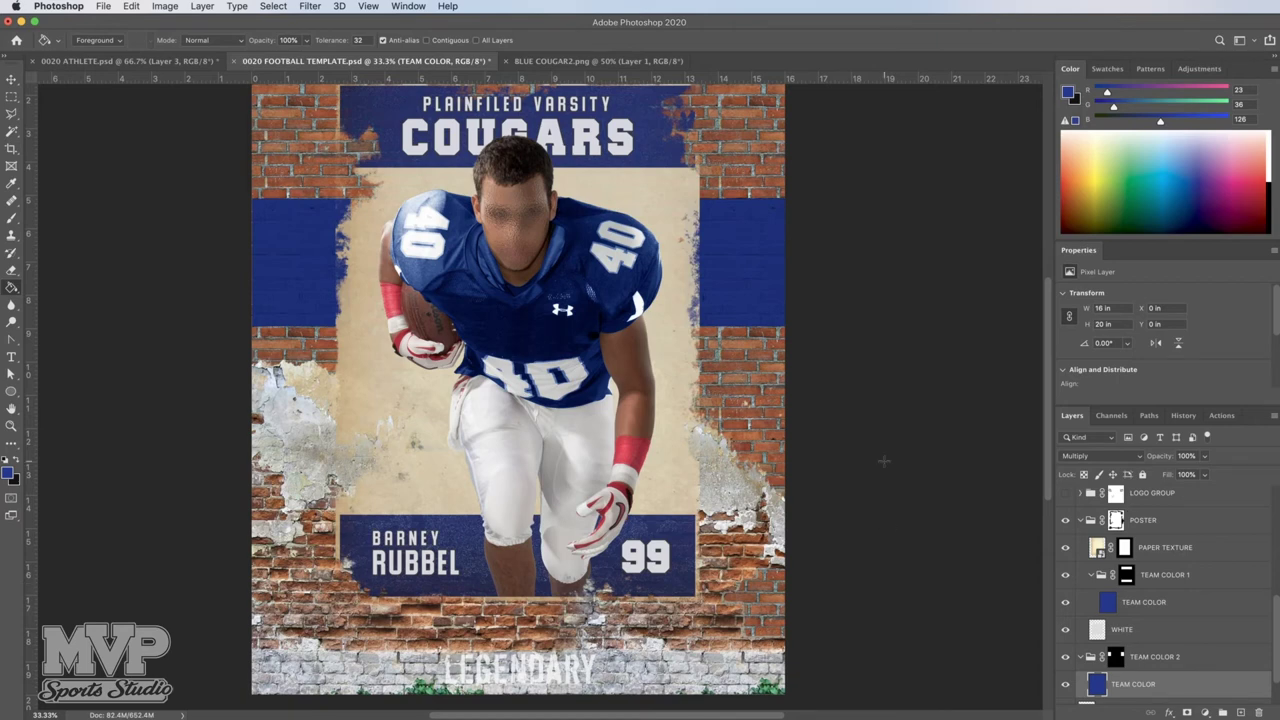
scroll(518, 397, "up", 2)
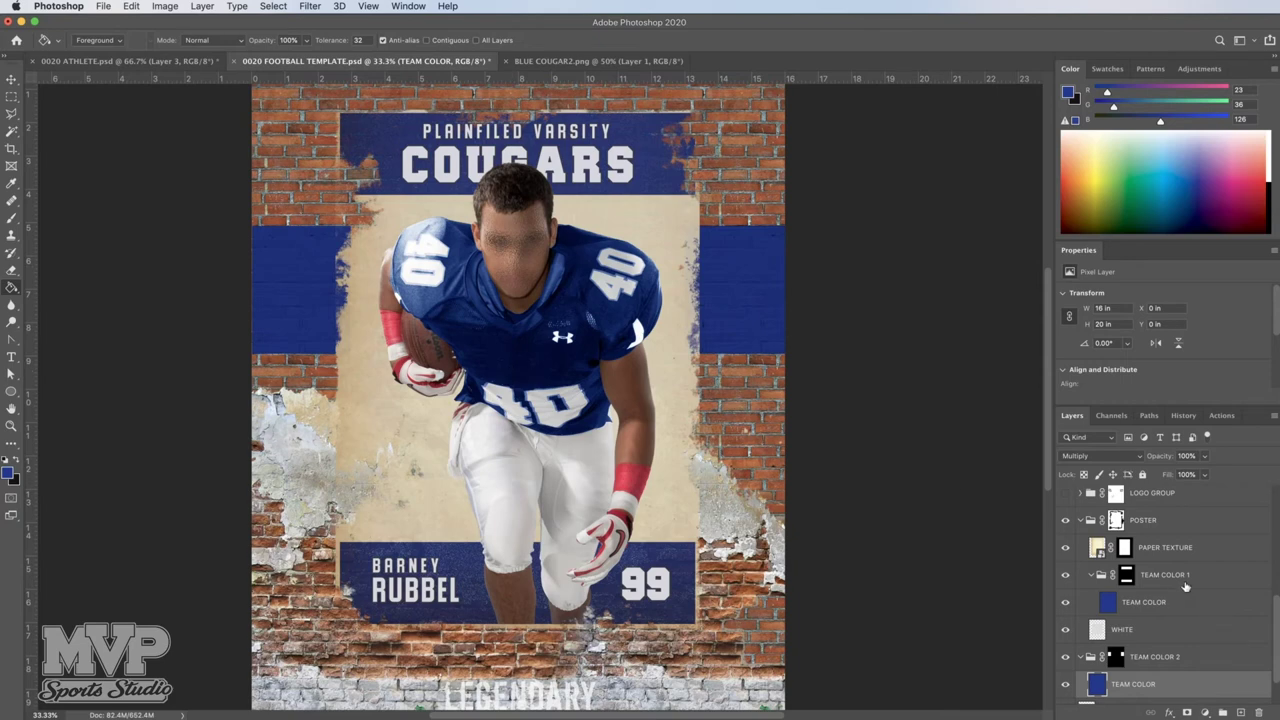
scroll(1186, 586, "down", 1)
scroll(1186, 588, "down", 1)
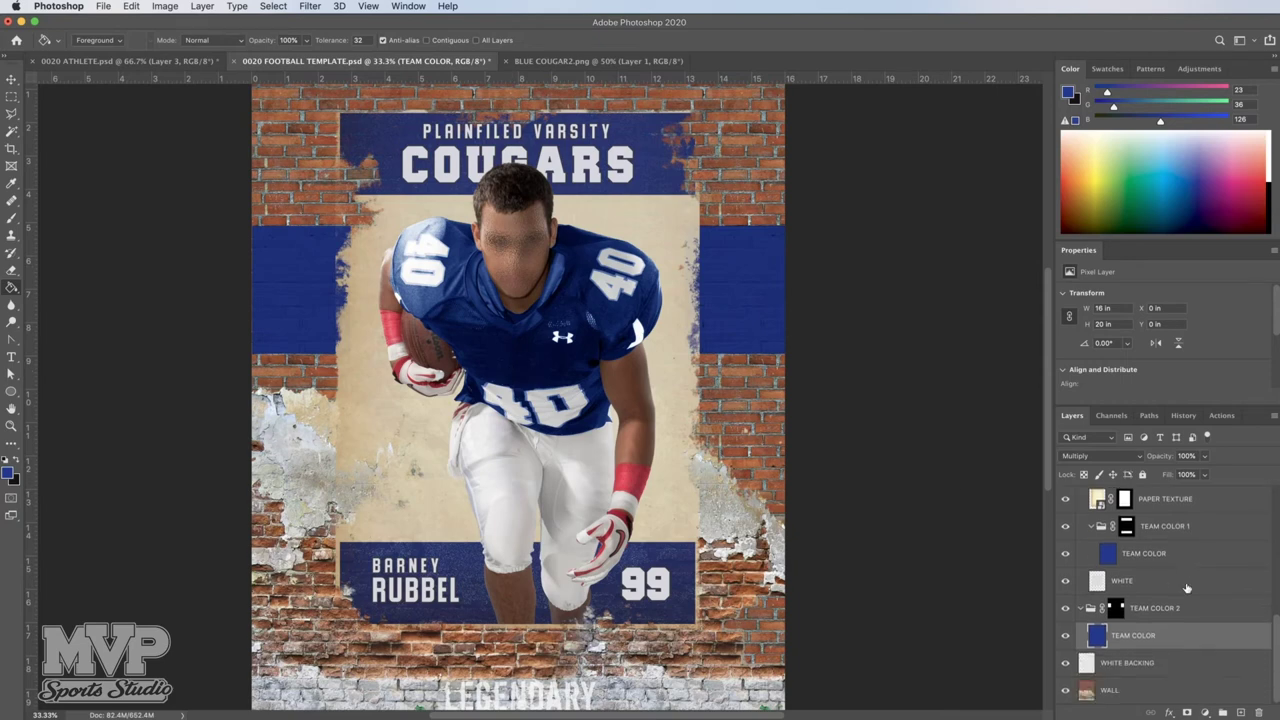
Collapse the TYPE GROUP CHANGE ALL group, then make the LOGO GROUP visible and expand it
scroll(1187, 587, "up", 8)
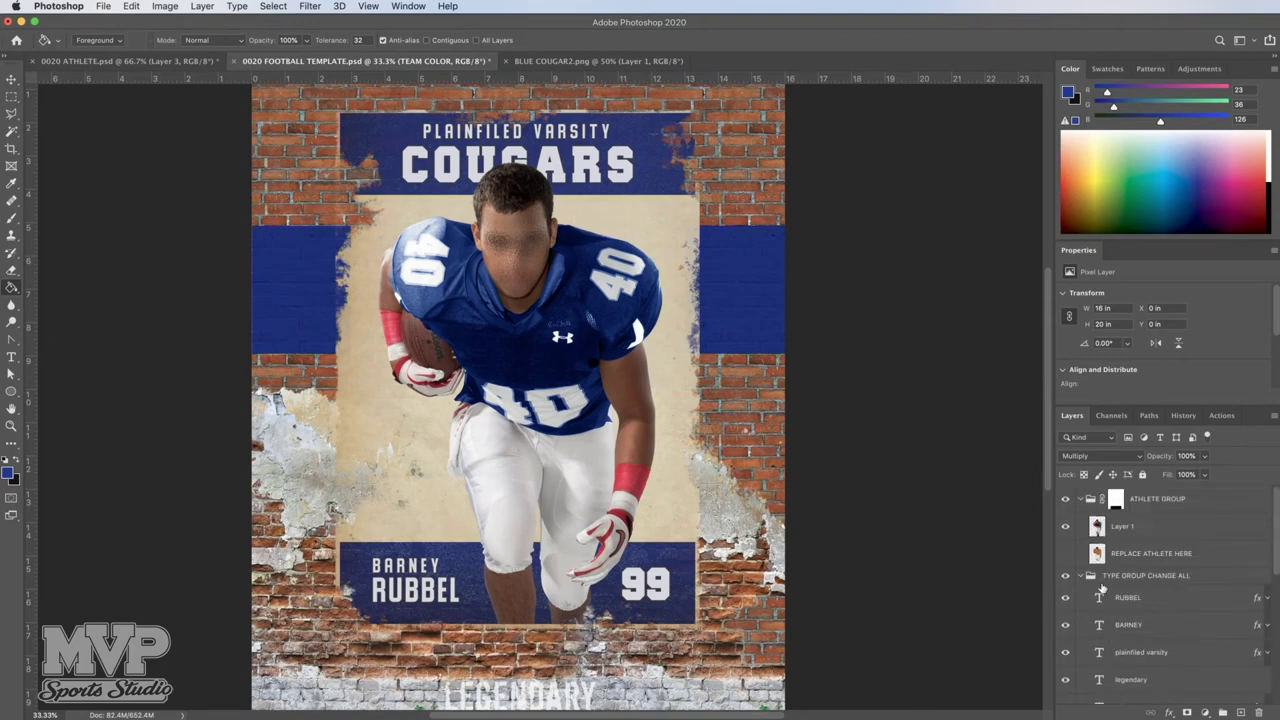
left_click(1081, 577)
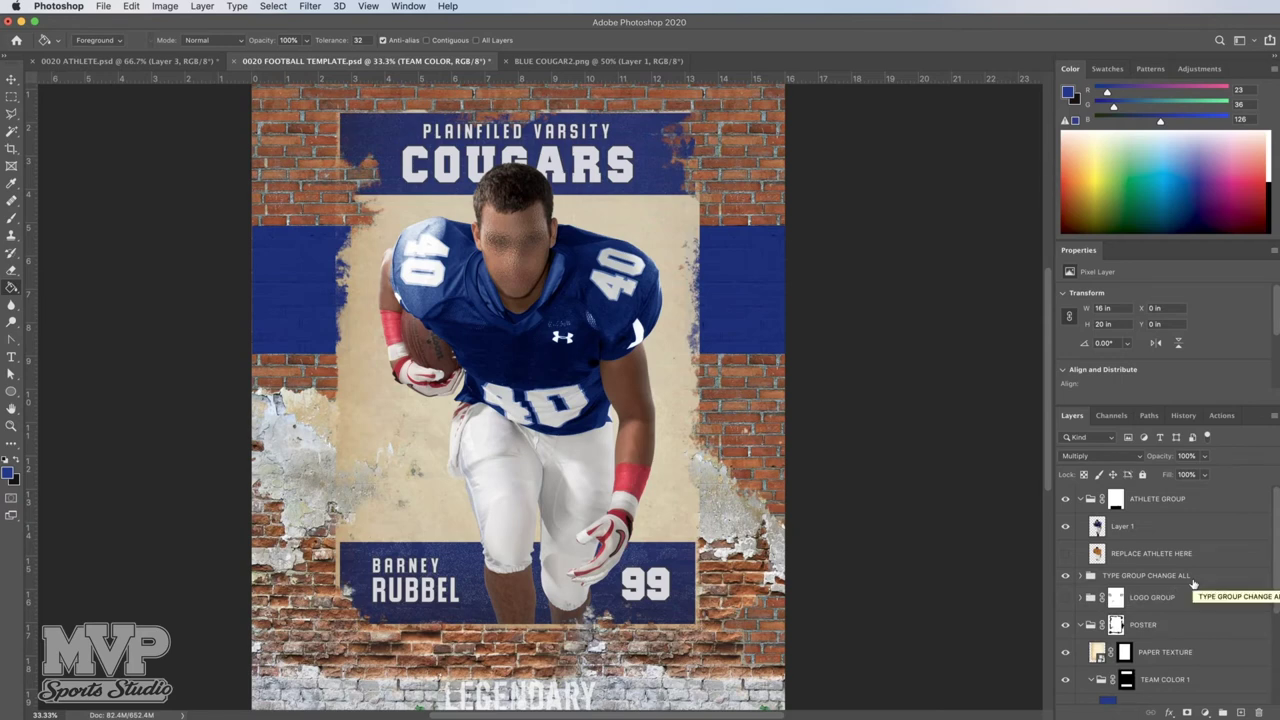
scroll(1193, 584, "down", 2)
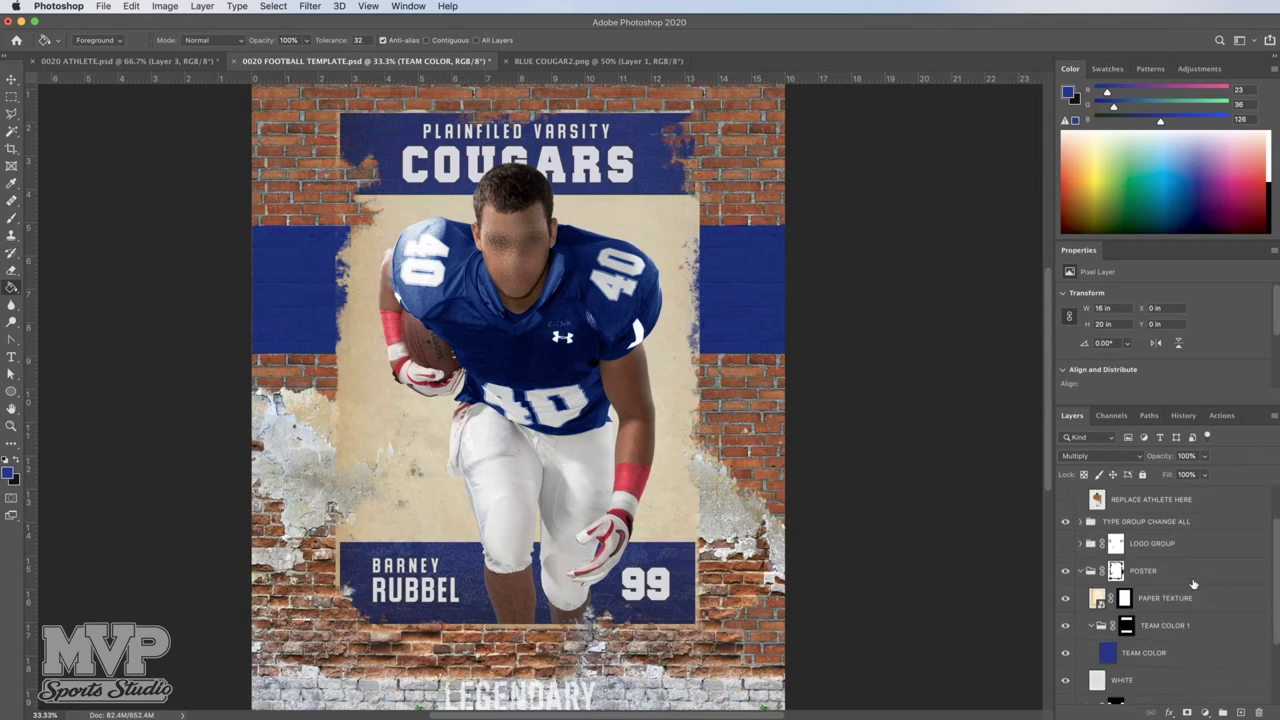
scroll(1193, 584, "up", 2)
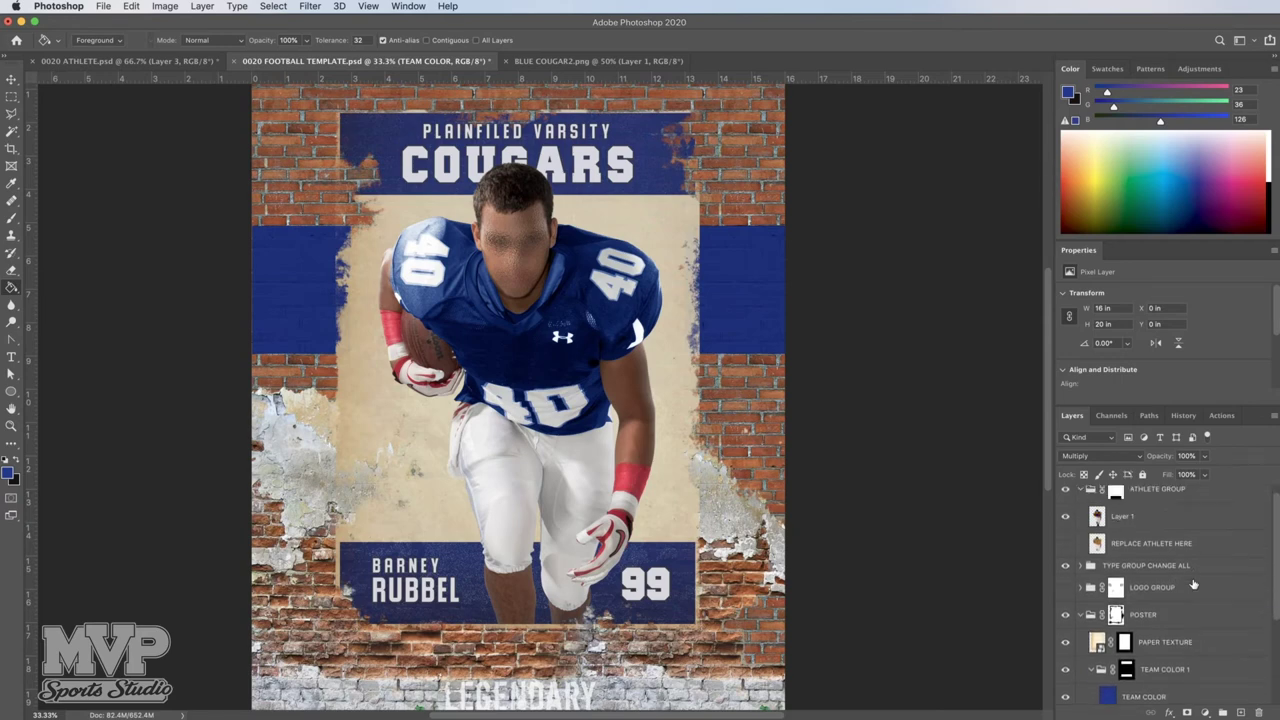
left_click(1140, 598)
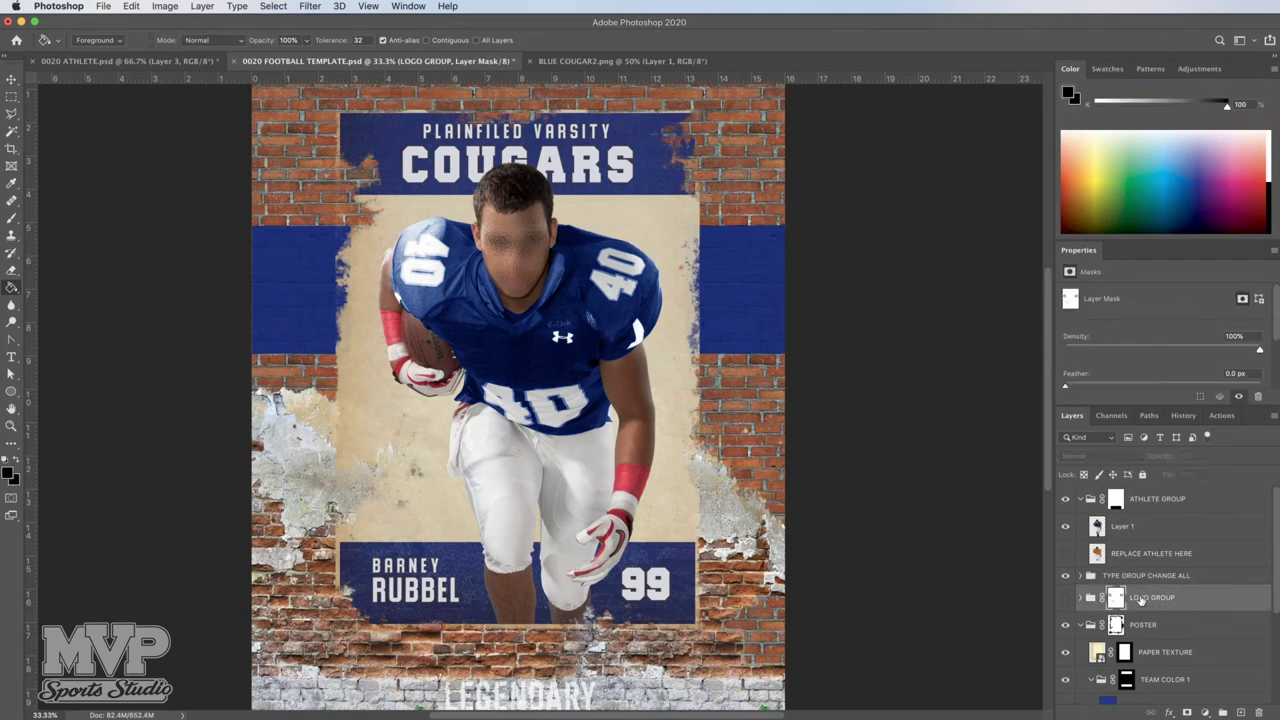
left_click(1066, 599)
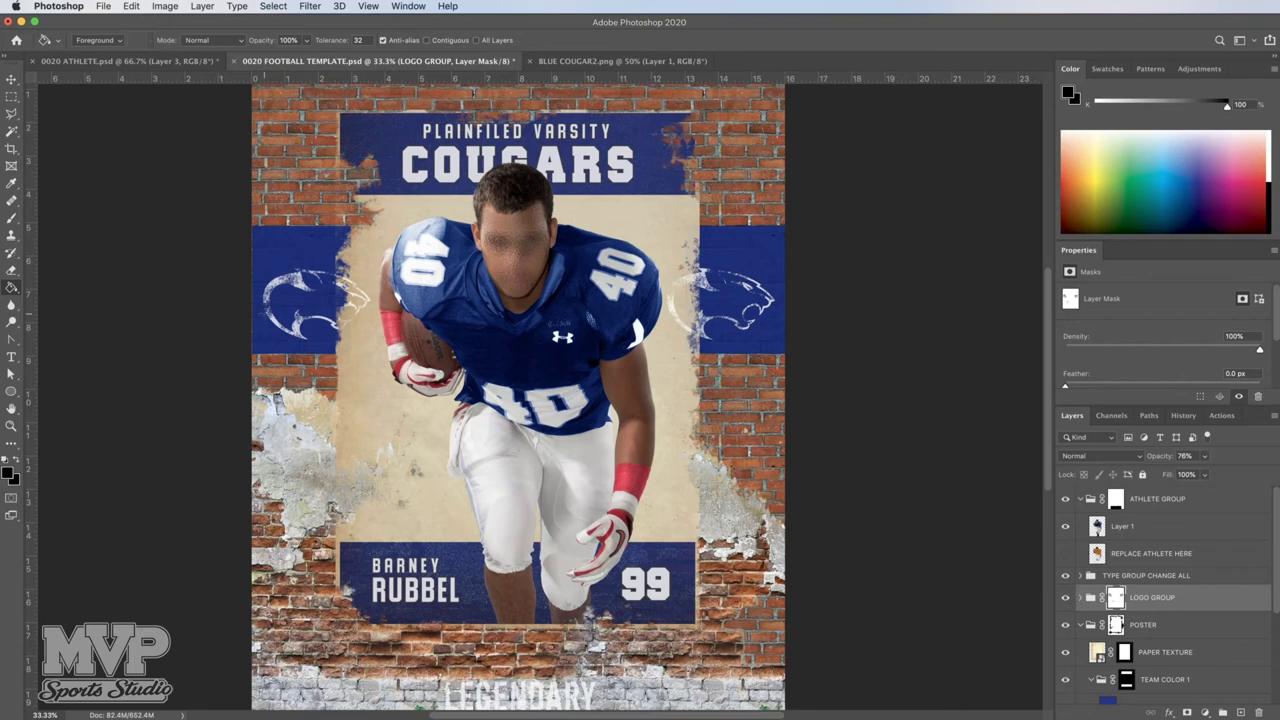
left_click(1079, 598)
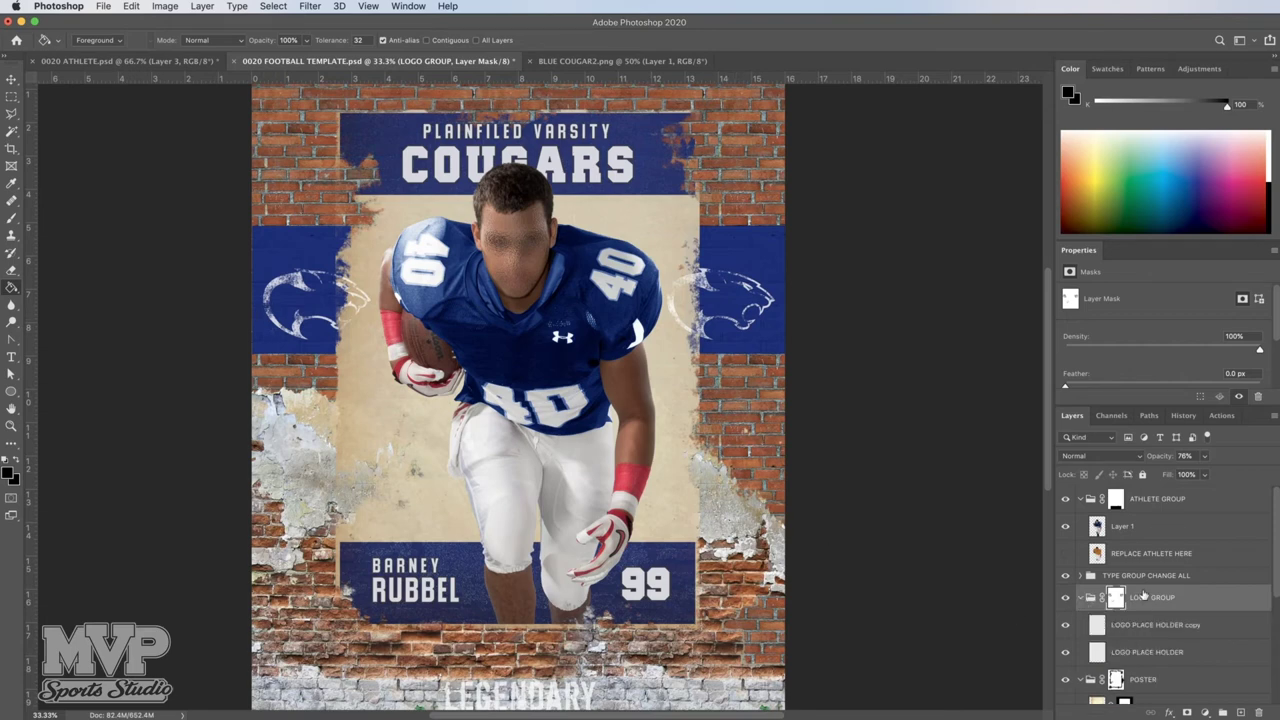
scroll(1144, 594, "down", 2)
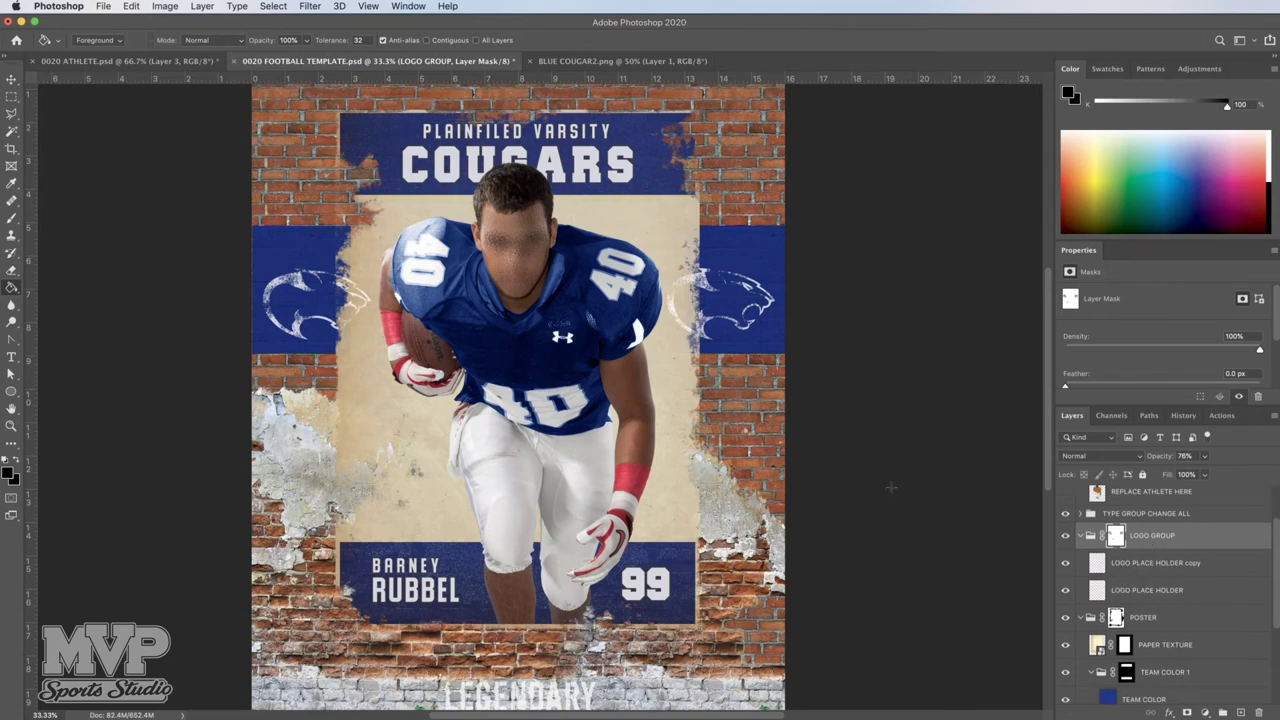
Copy the cougar head logo from BLUE COUGAR2.png into the football template's LOGO GROUP above the placeholder layers
left_click(591, 64)
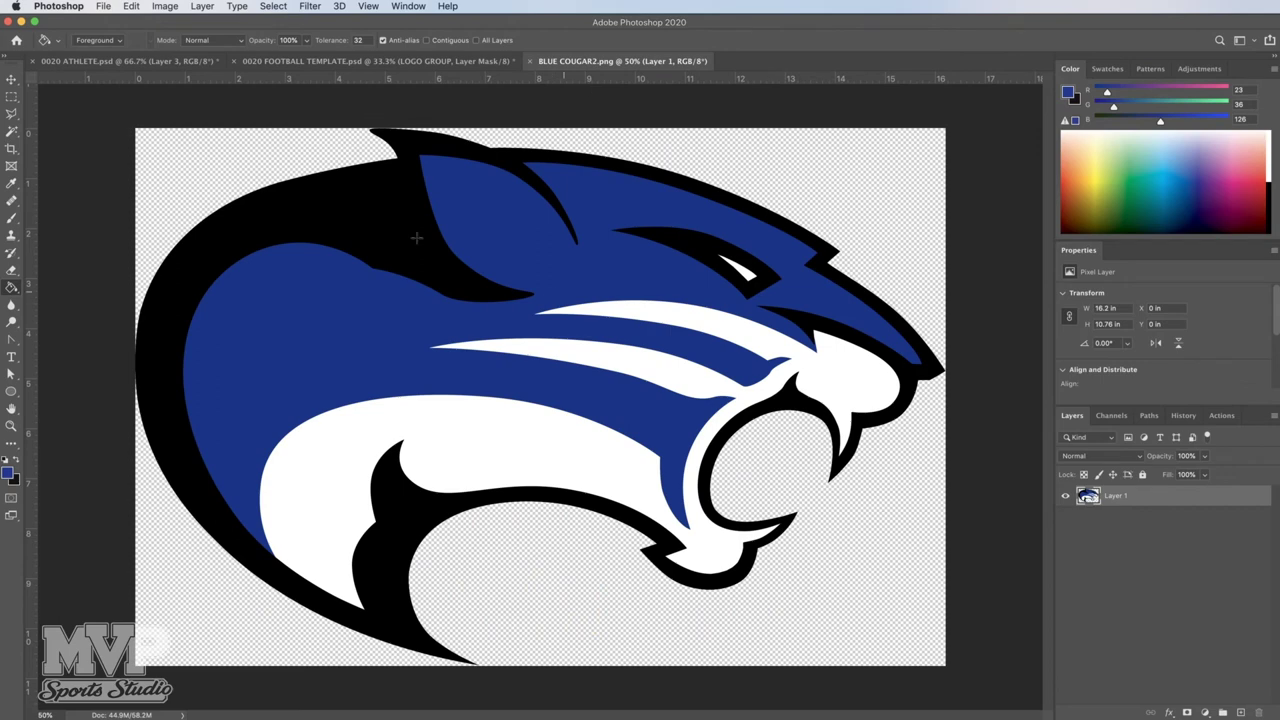
left_click(11, 79)
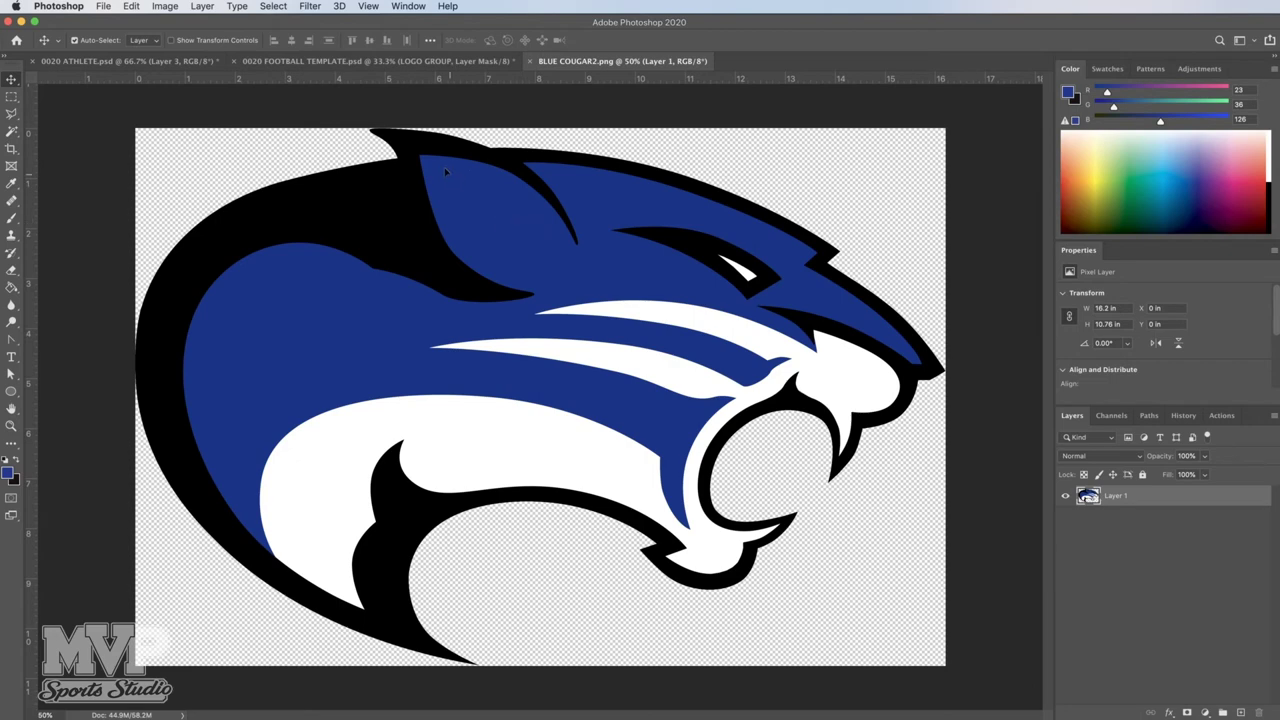
left_click_drag(449, 173, 393, 62)
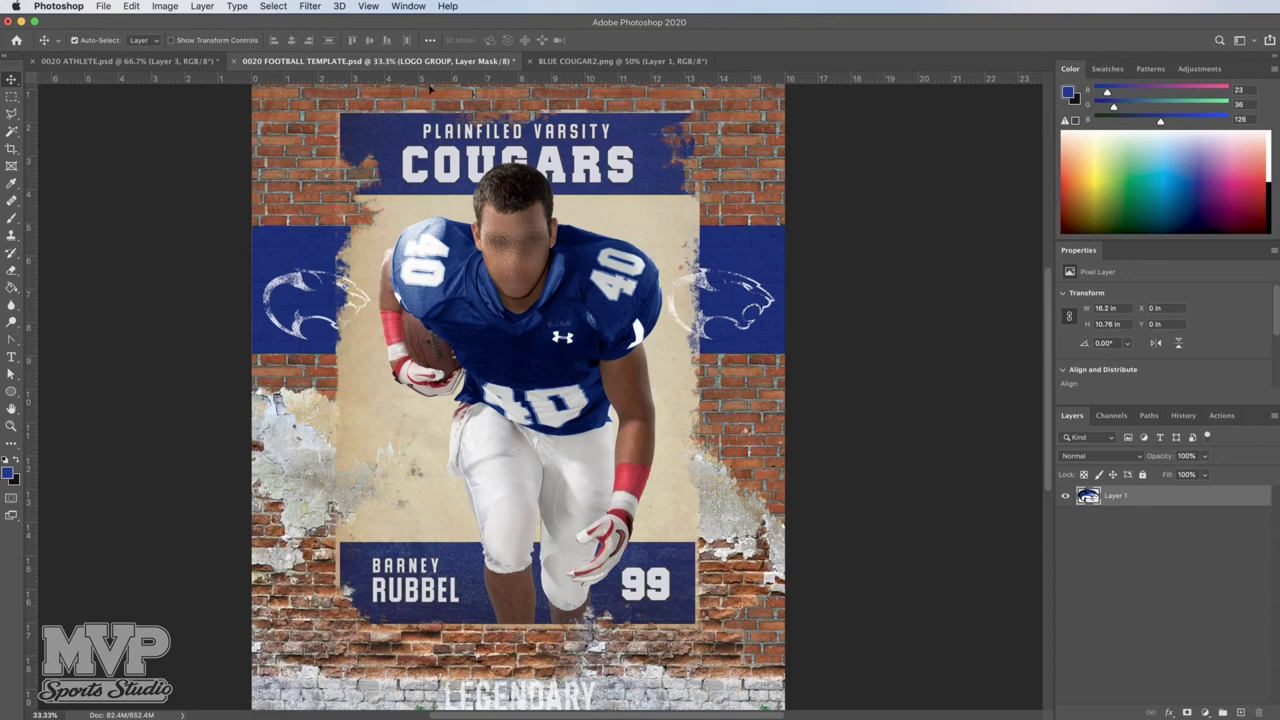
left_click_drag(556, 168, 670, 239)
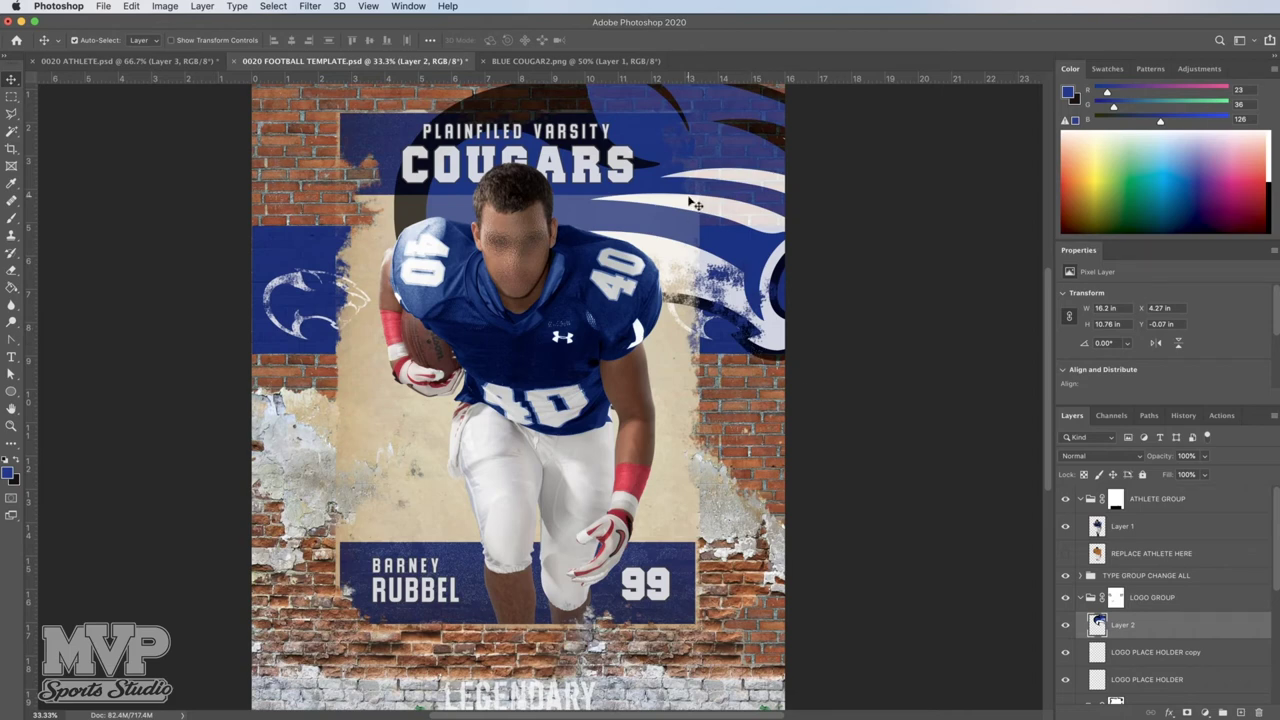
Scale the cougar logo to about 19.5% over the placeholder on the right blue wall band, and hide the LOGO PLACE HOLDER layer
left_click(131, 6)
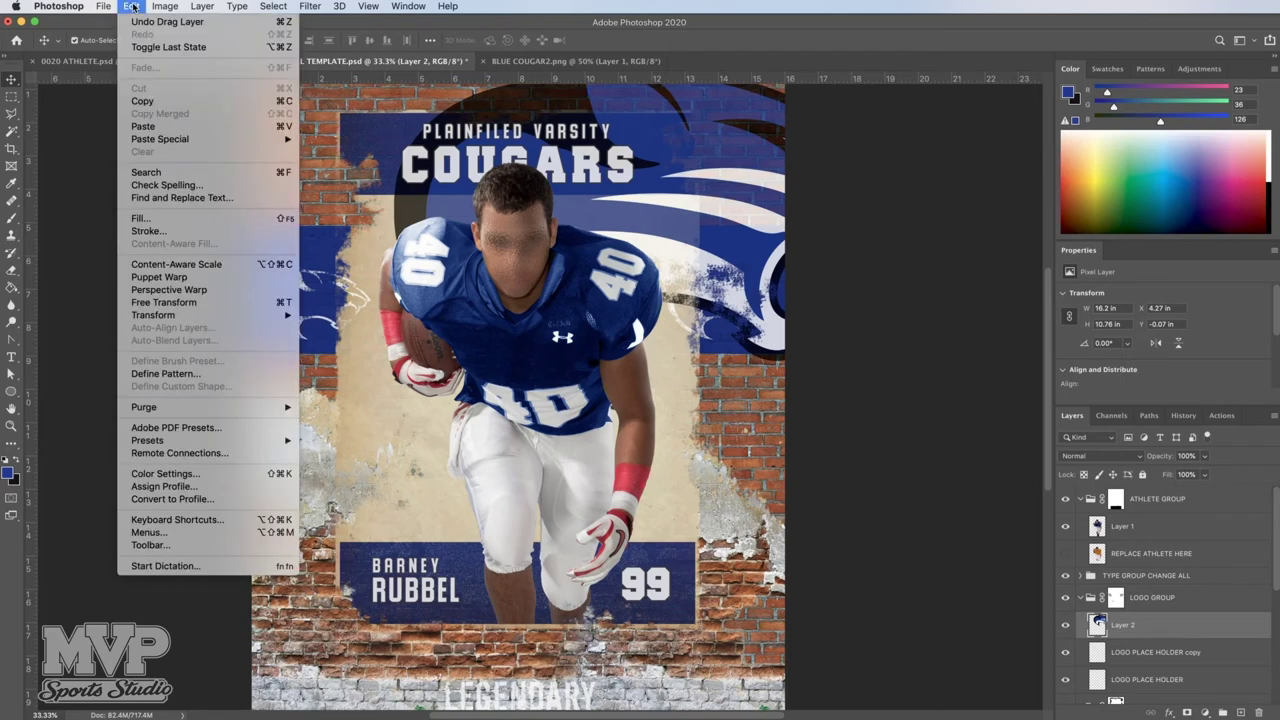
left_click(186, 303)
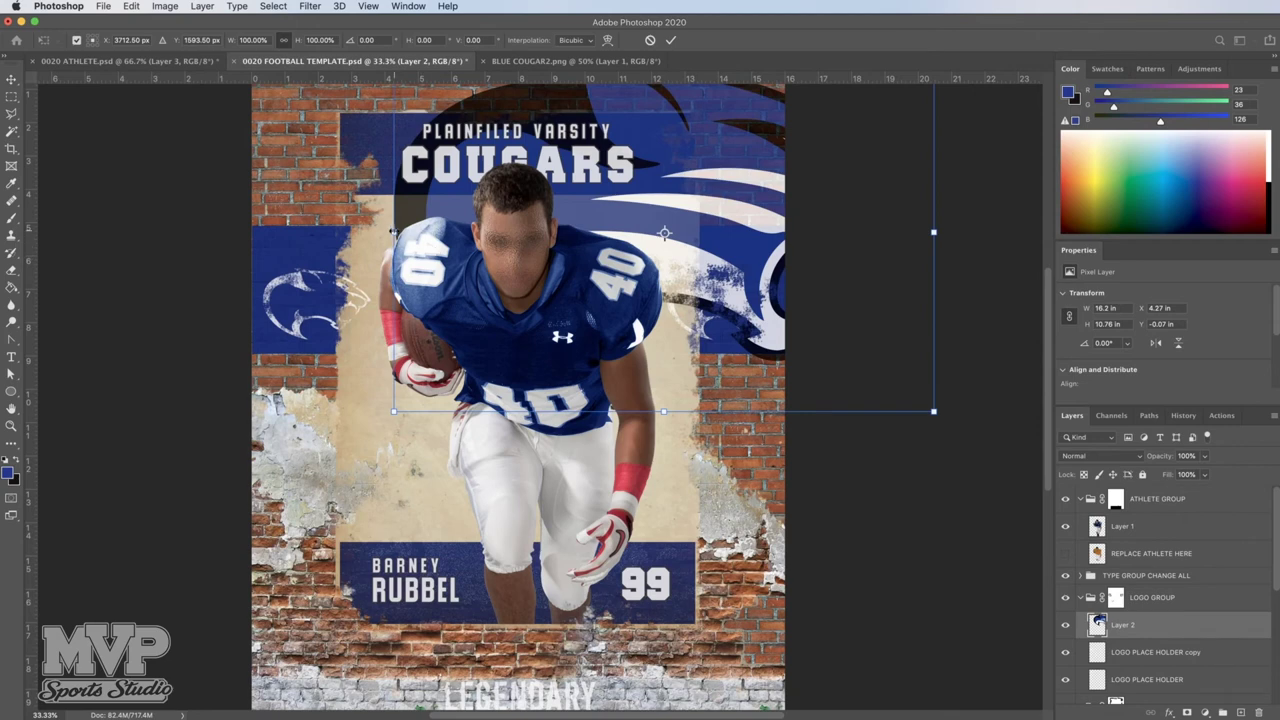
left_click_drag(393, 232, 570, 232)
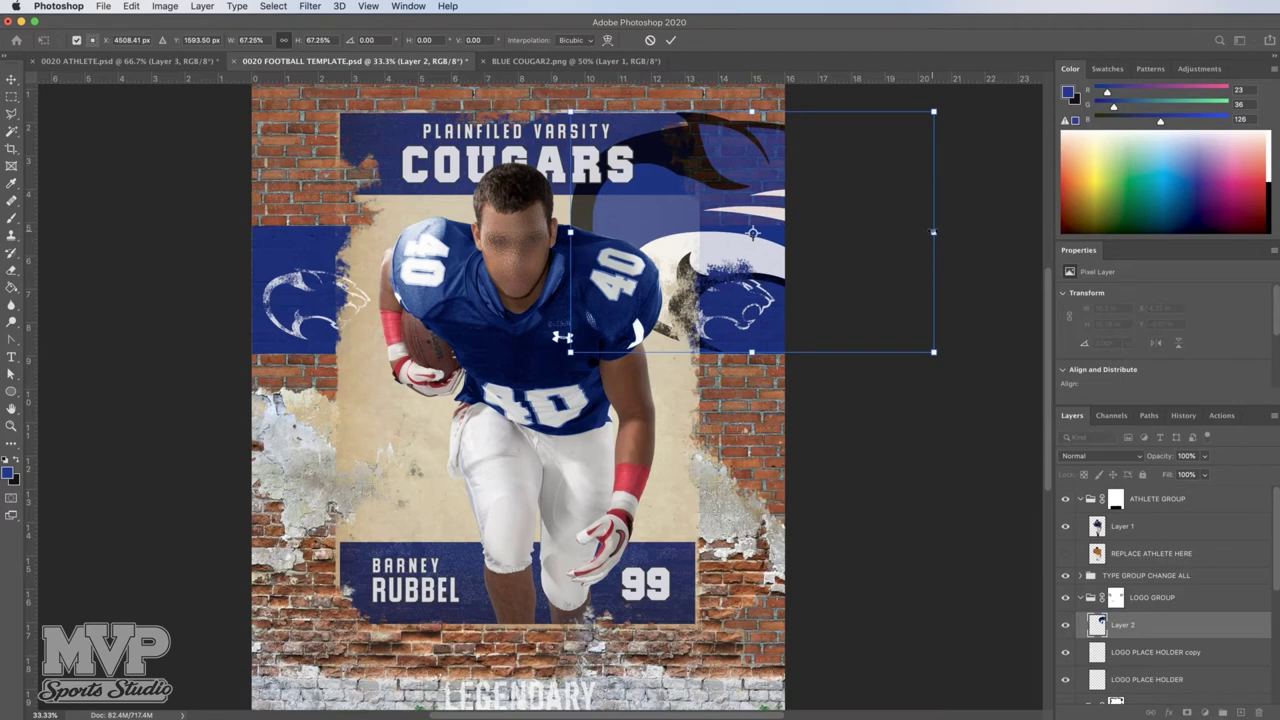
left_click_drag(933, 232, 720, 232)
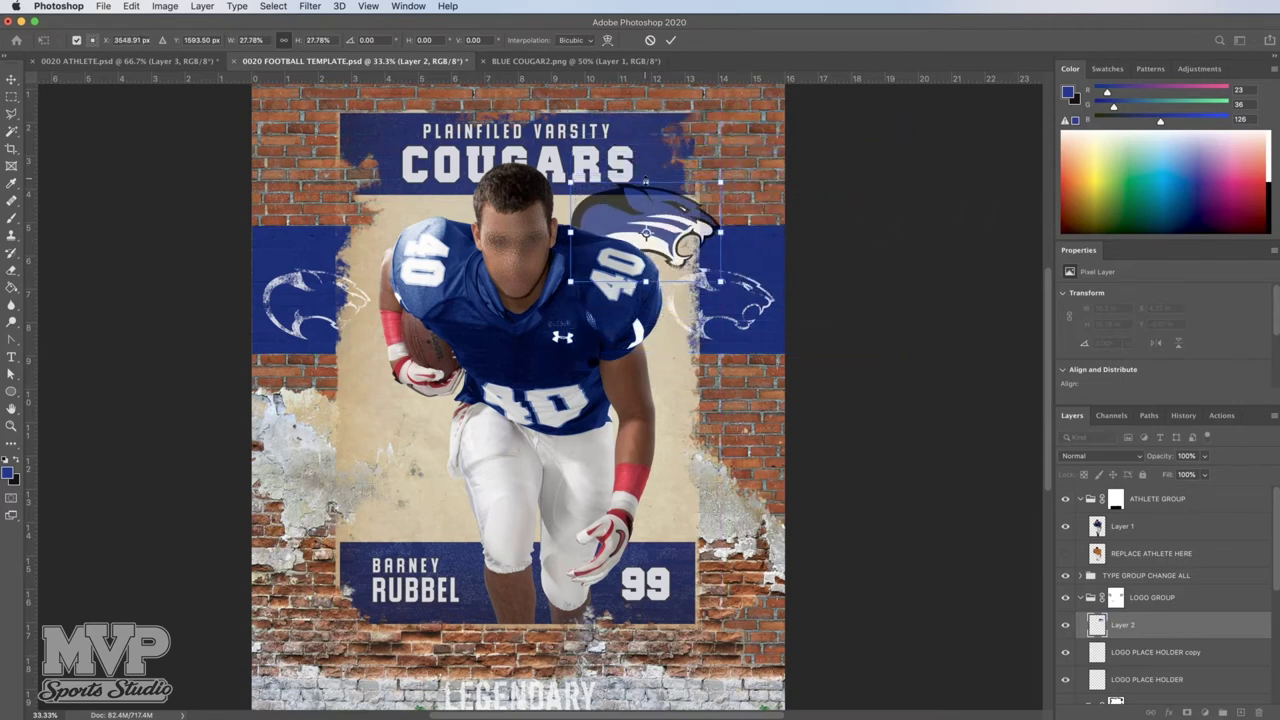
left_click_drag(645, 182, 778, 294)
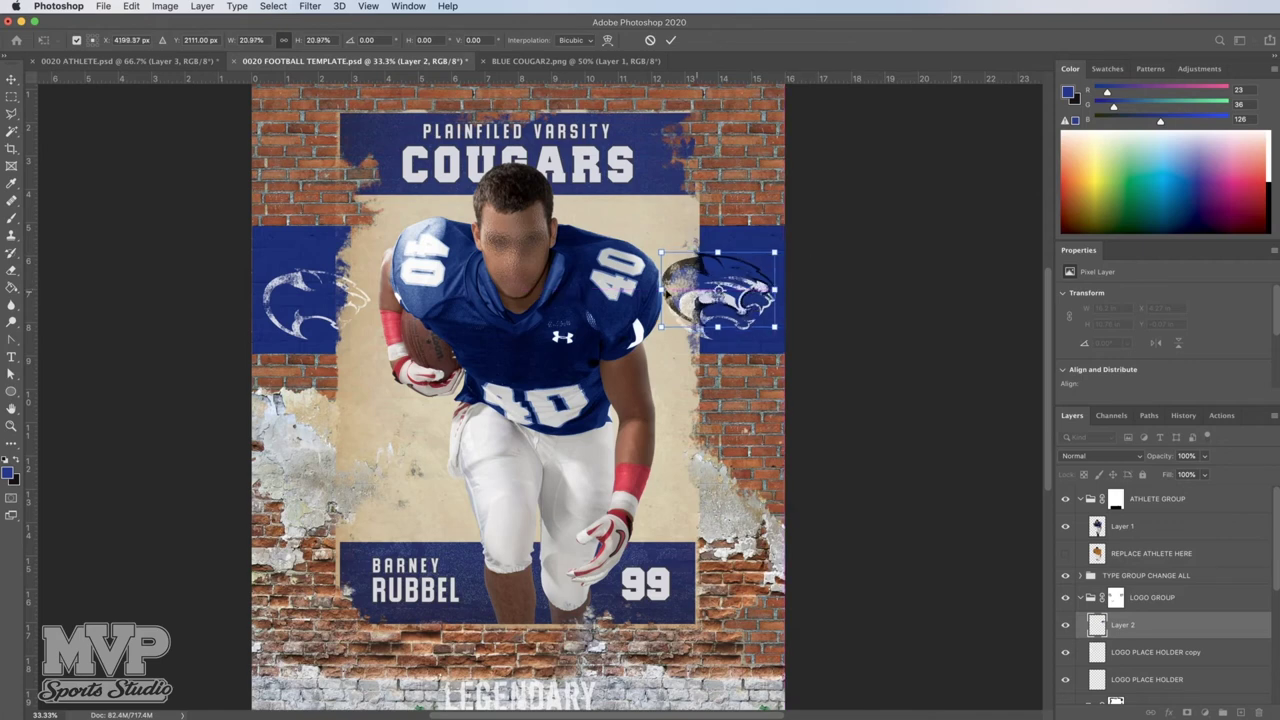
left_click_drag(661, 289, 729, 285)
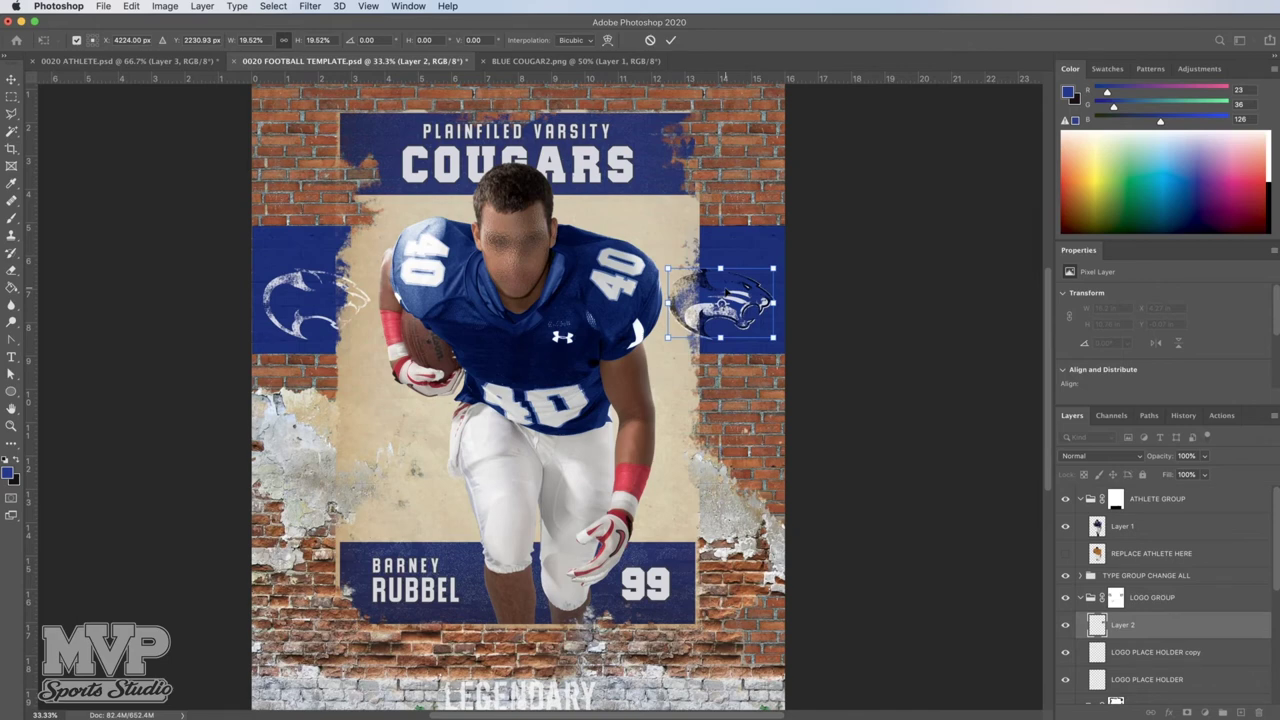
key("Return")
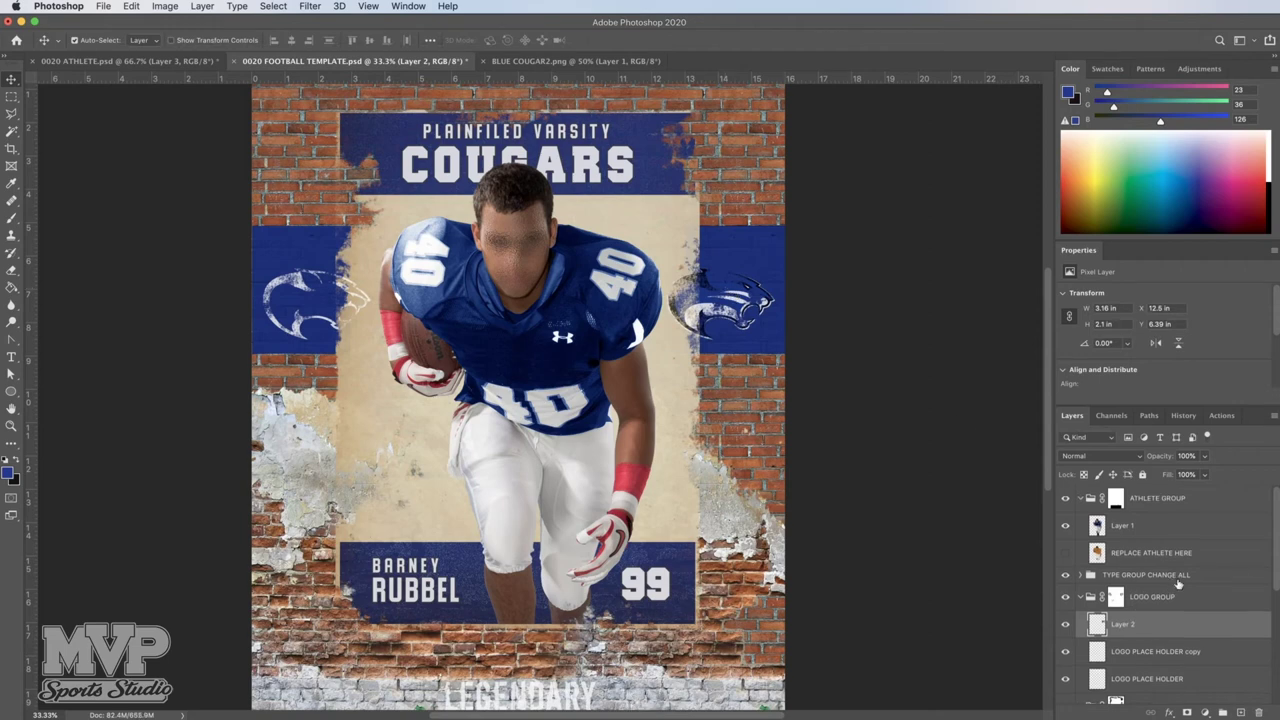
scroll(1178, 583, "down", 2)
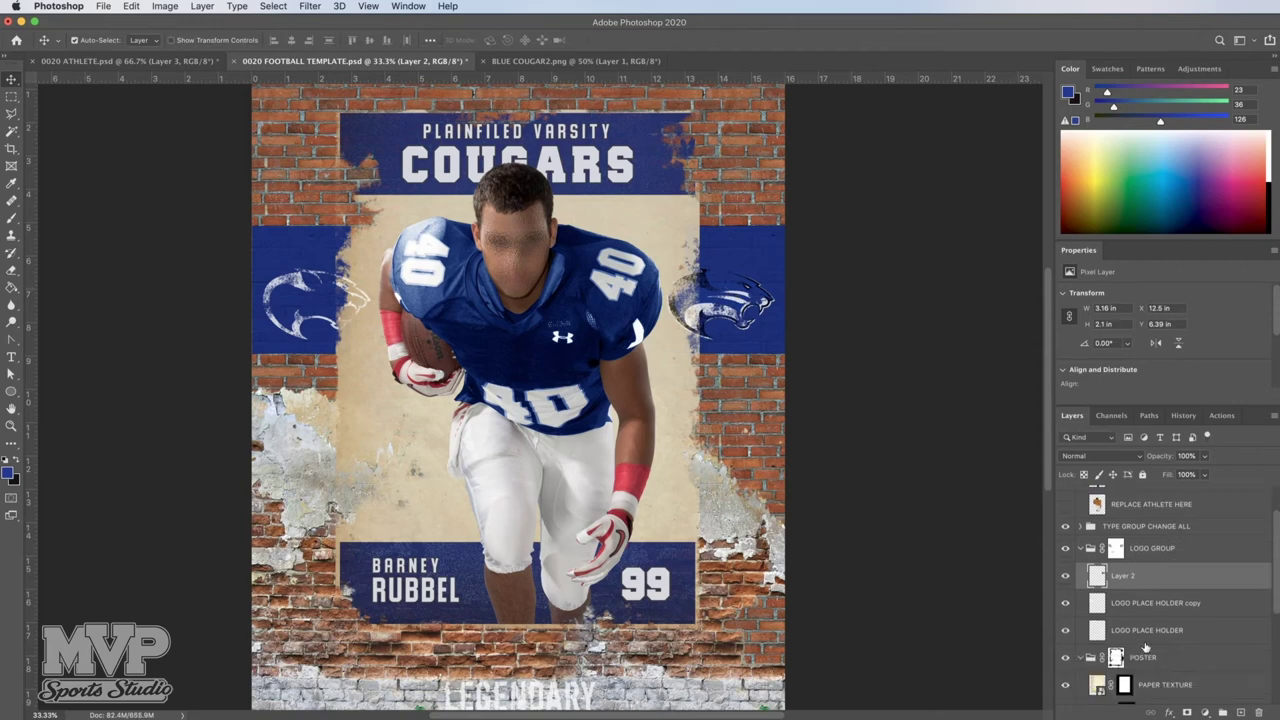
left_click(1066, 631)
Duplicate the cougar logo layer and move the copy over the placeholder logo on the left blue wall band
right_click(1125, 577)
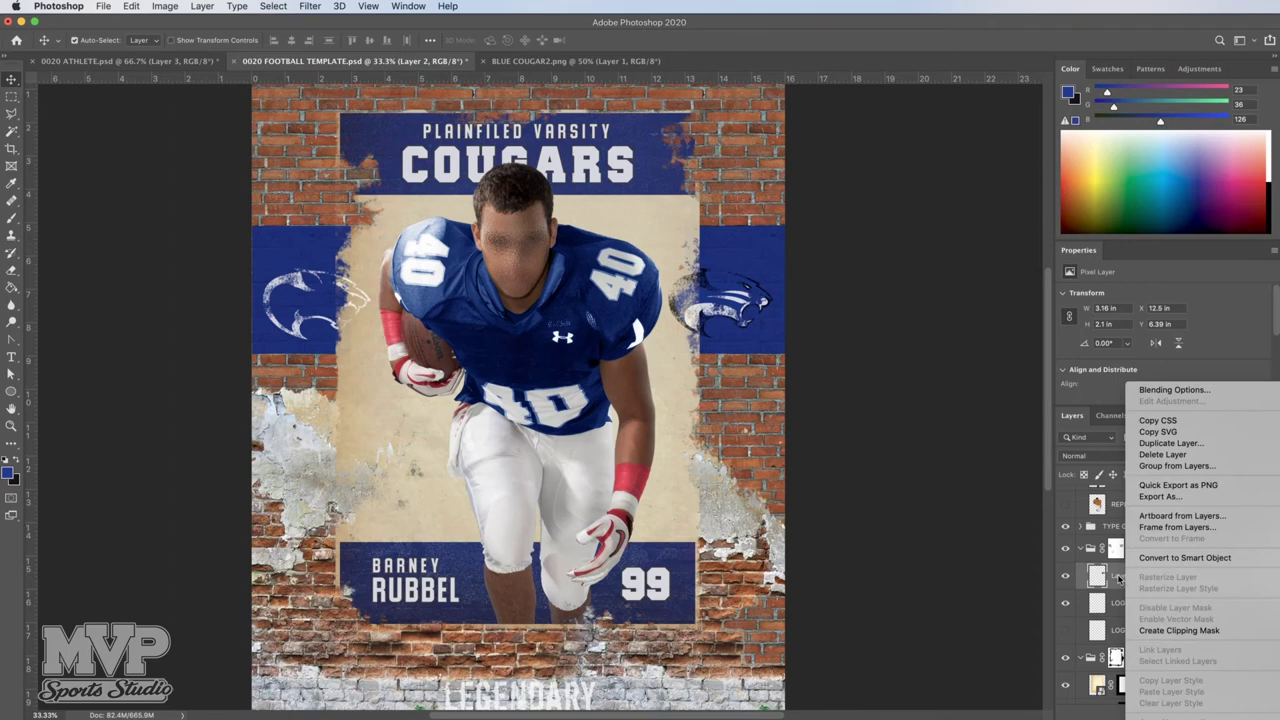
left_click(1167, 443)
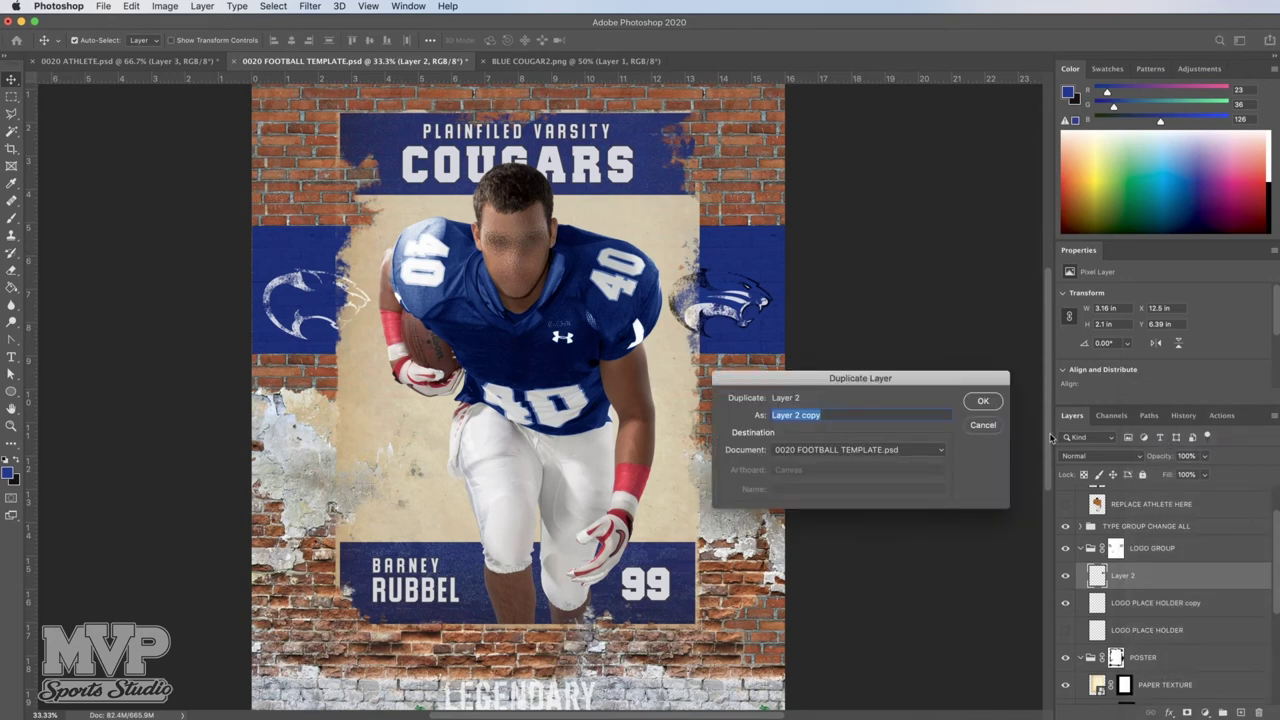
left_click(991, 401)
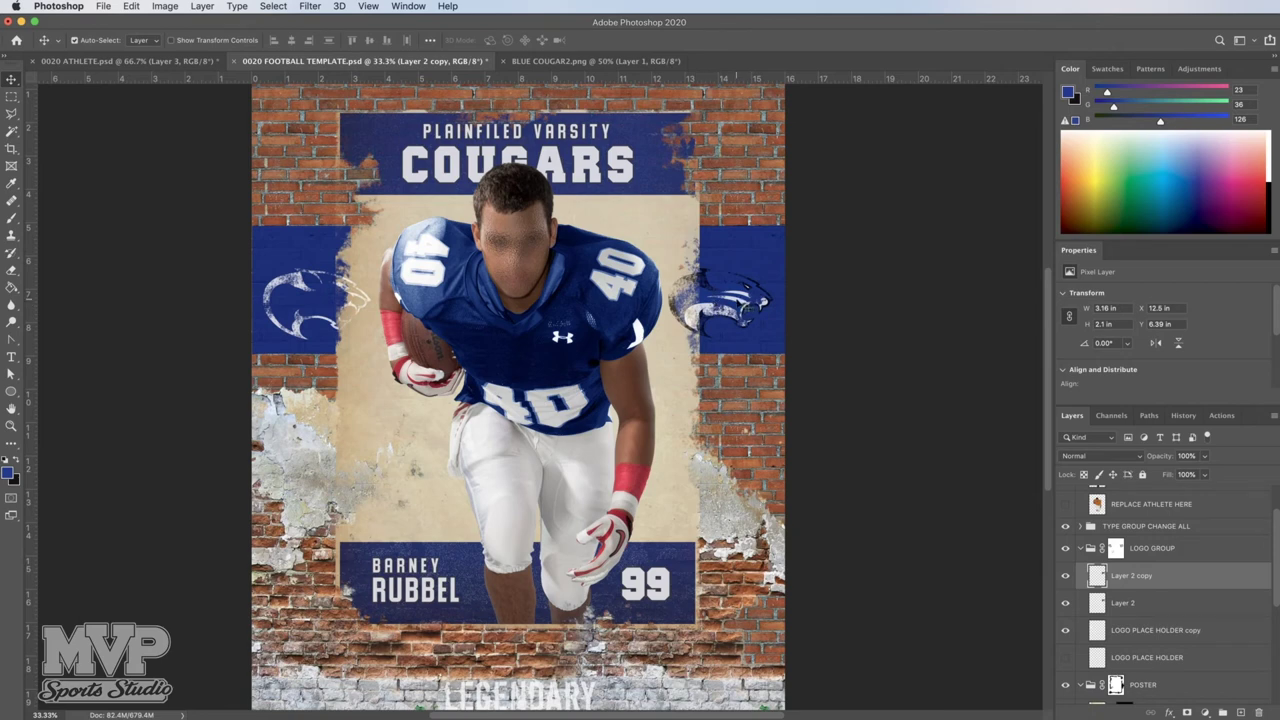
left_click_drag(738, 303, 334, 271)
left_click_drag(752, 300, 337, 283)
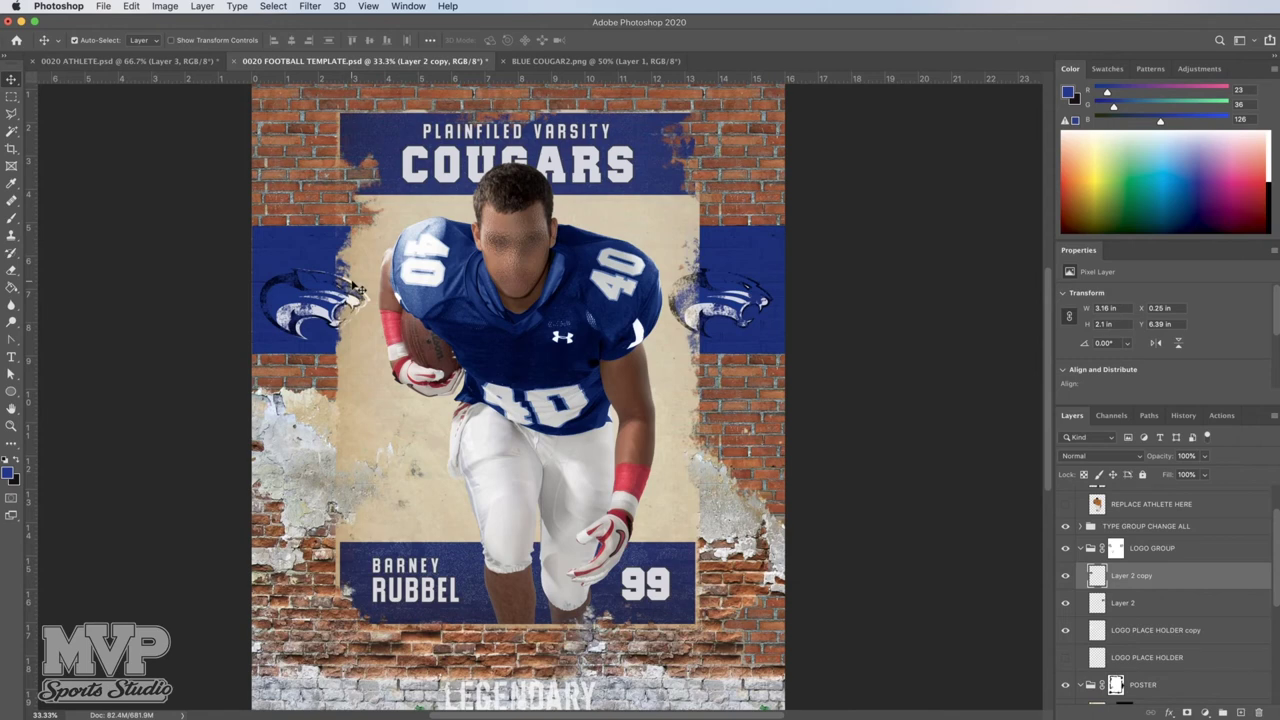
Nudge the cougar logo copy on the left blue wall band rightward to X 0.33 in, and hide the LOGO PLACE HOLDER copy layer
key("shift+Right")
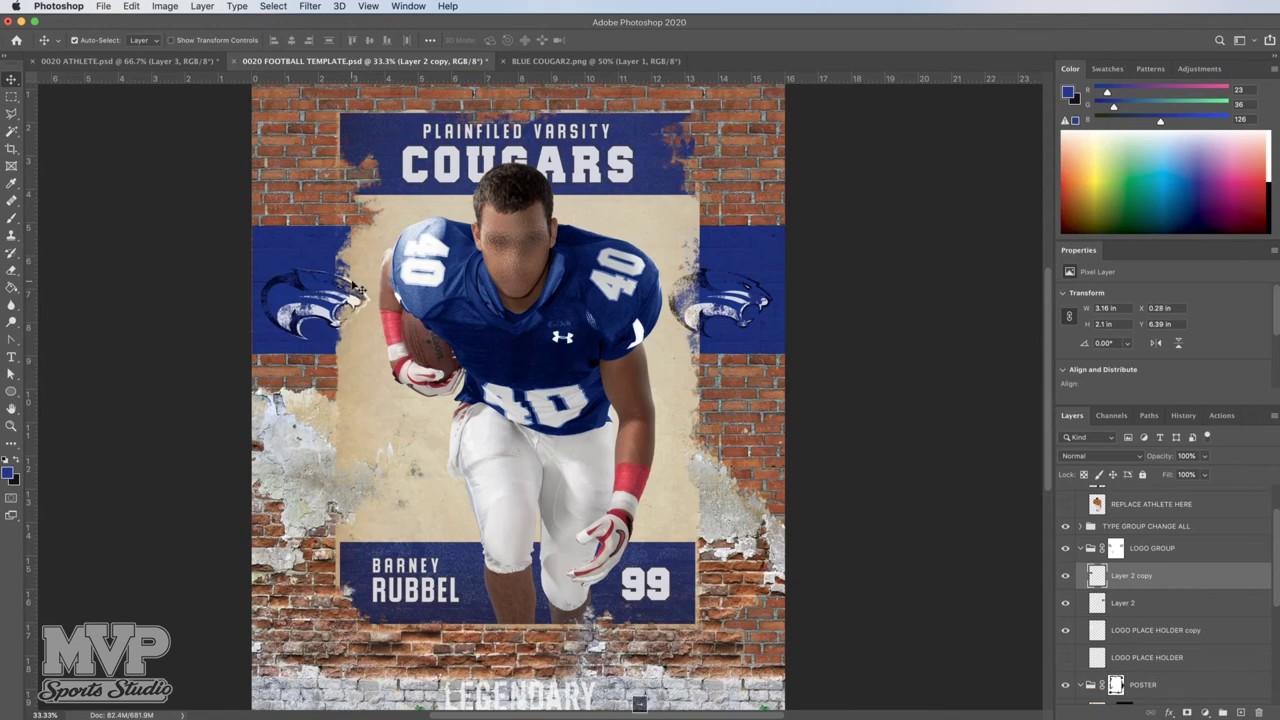
key("Right")
key("Right")
key("Right")
key("Right")
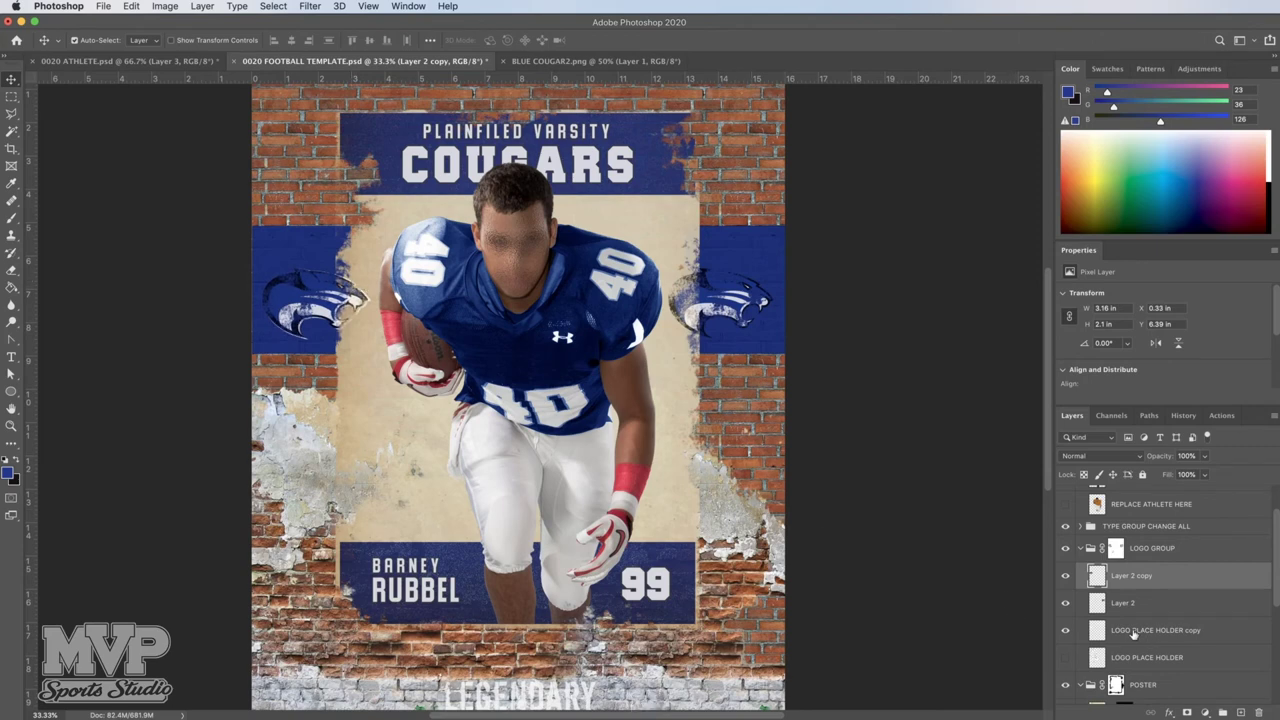
left_click(1065, 632)
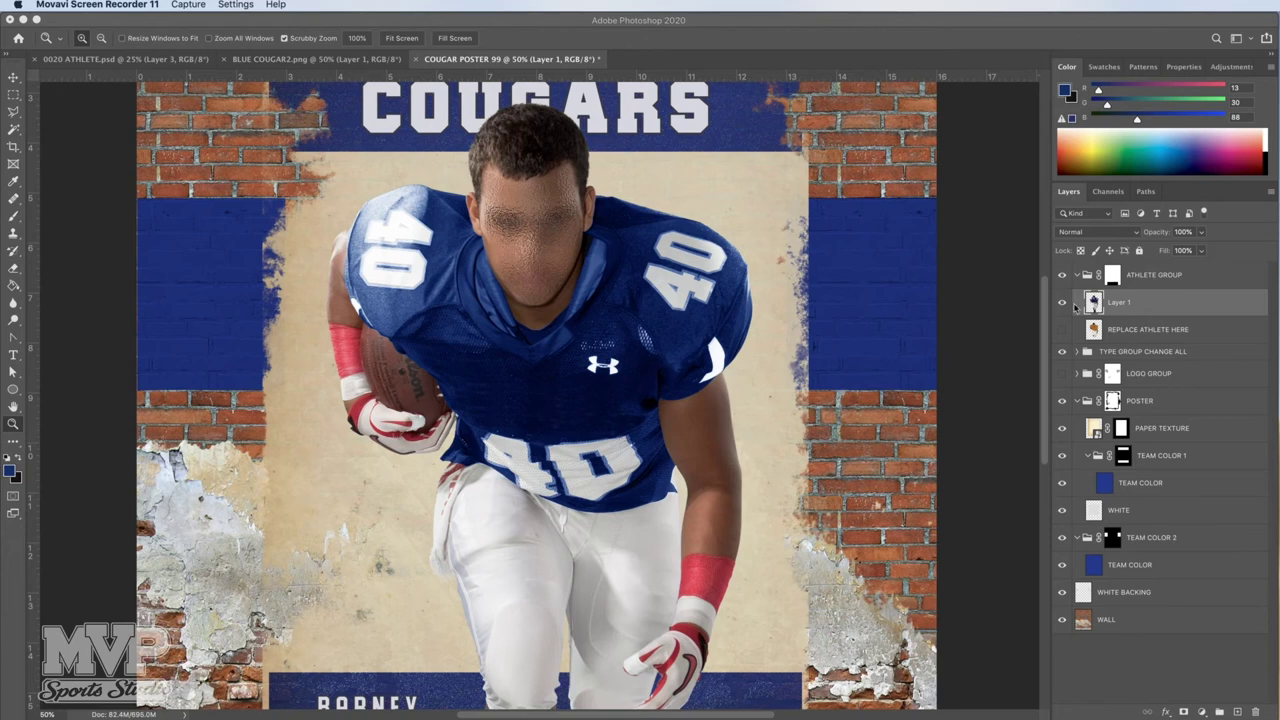
Open the Filter Gallery for the athlete on Layer 1 and examine the Poster Edges preview over the head, jersey and pants
left_click(1110, 307)
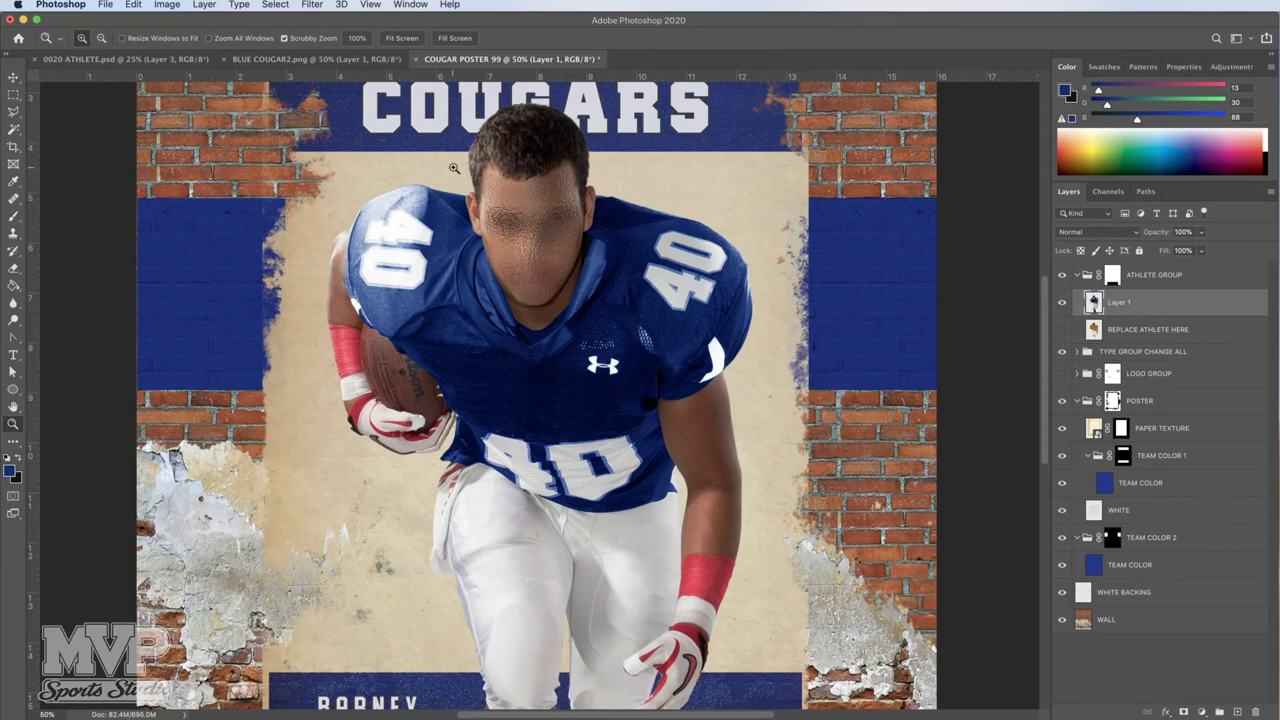
left_click(313, 6)
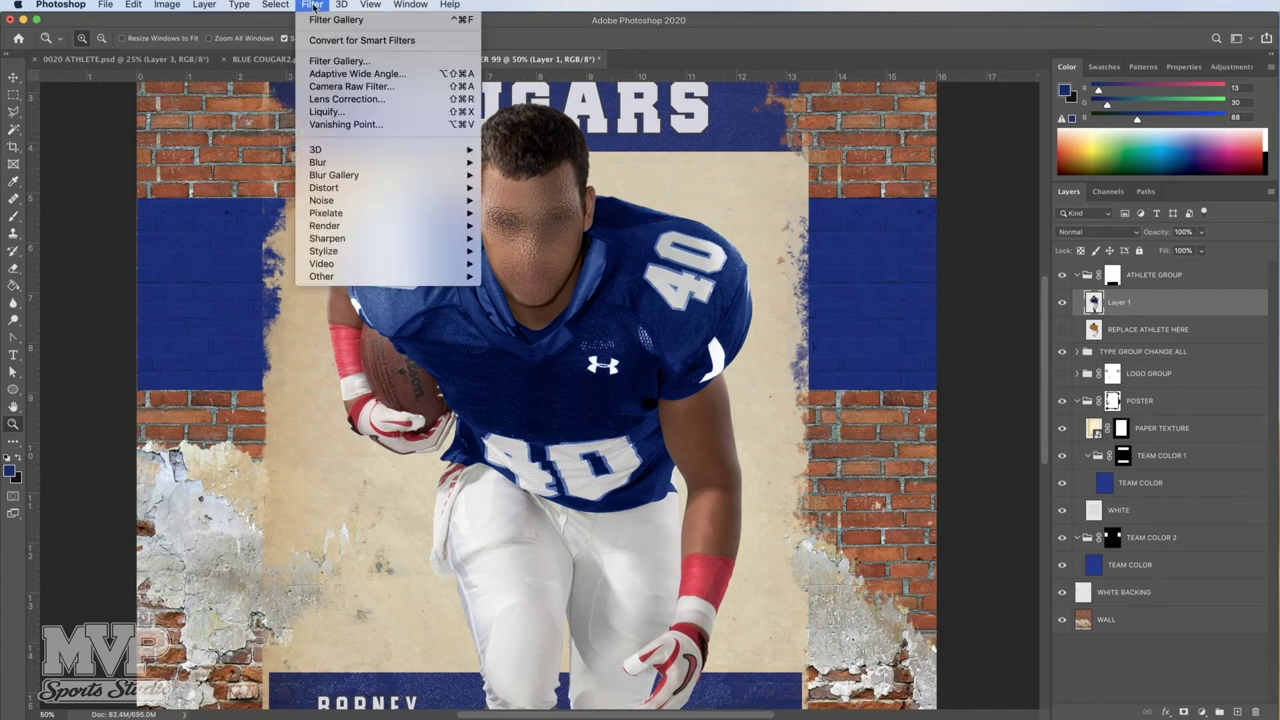
left_click(325, 62)
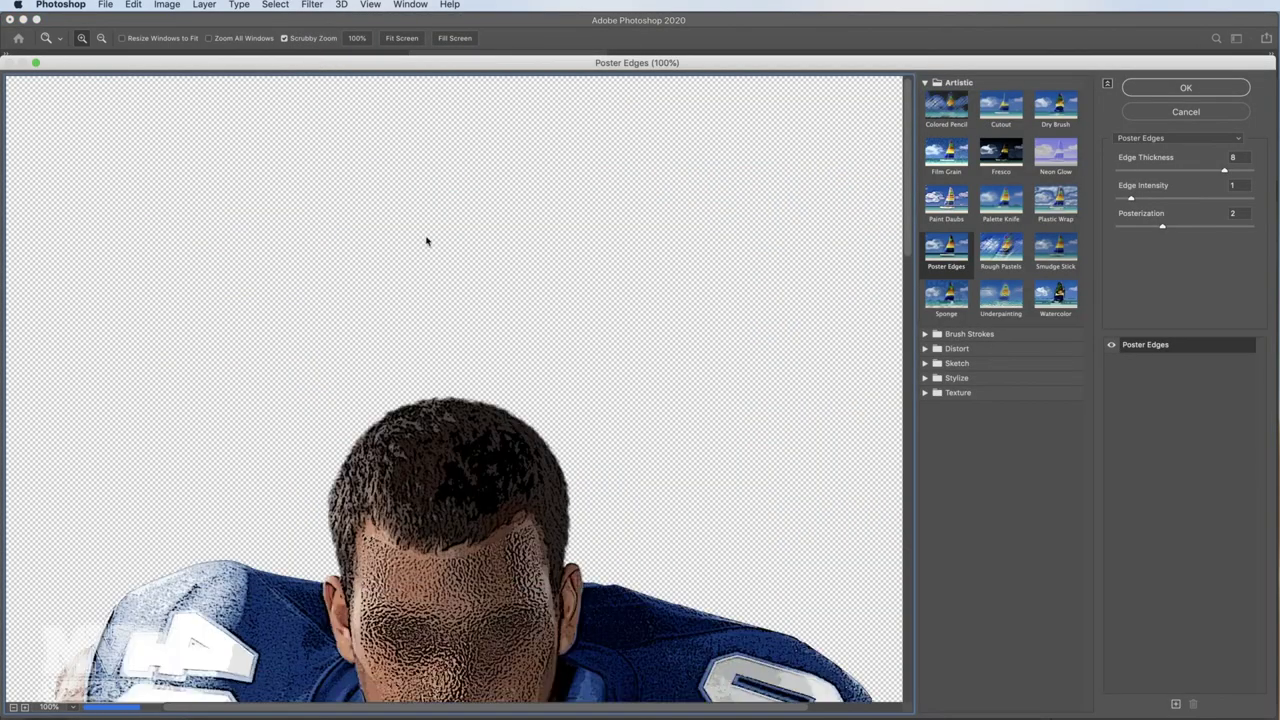
scroll(454, 409, "down", 5)
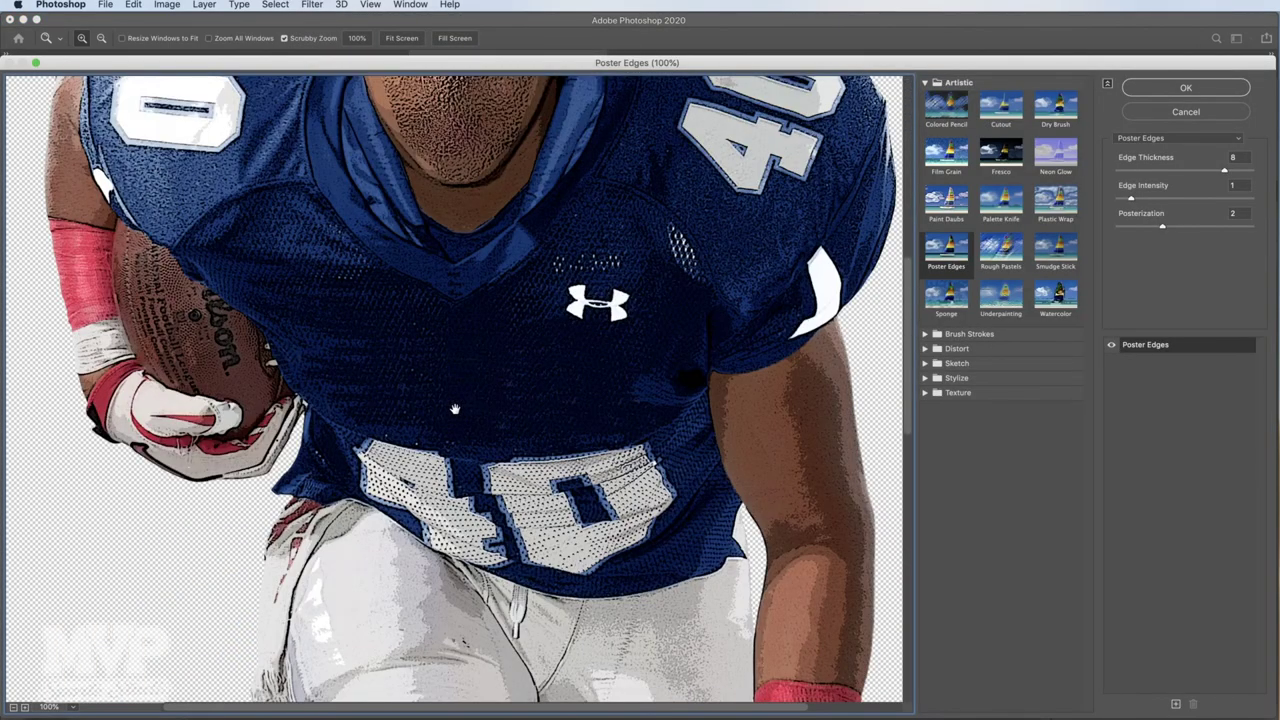
scroll(454, 409, "up", 3)
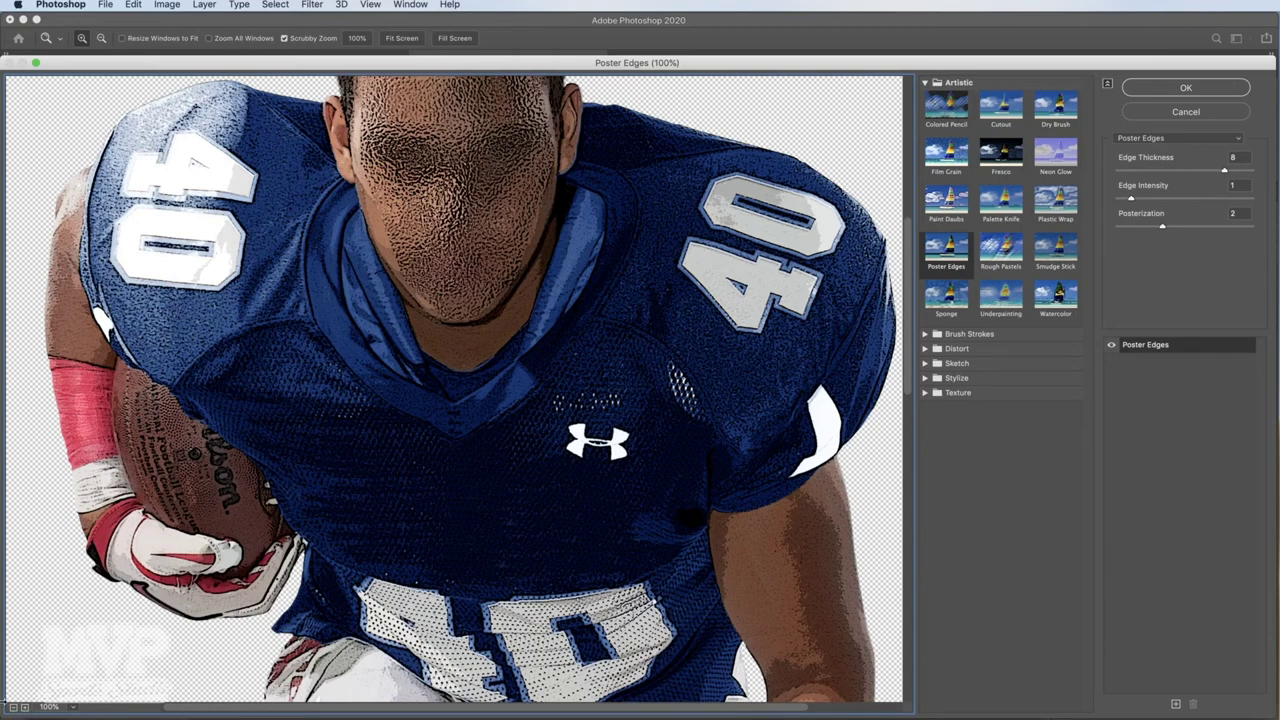
left_click(15, 708)
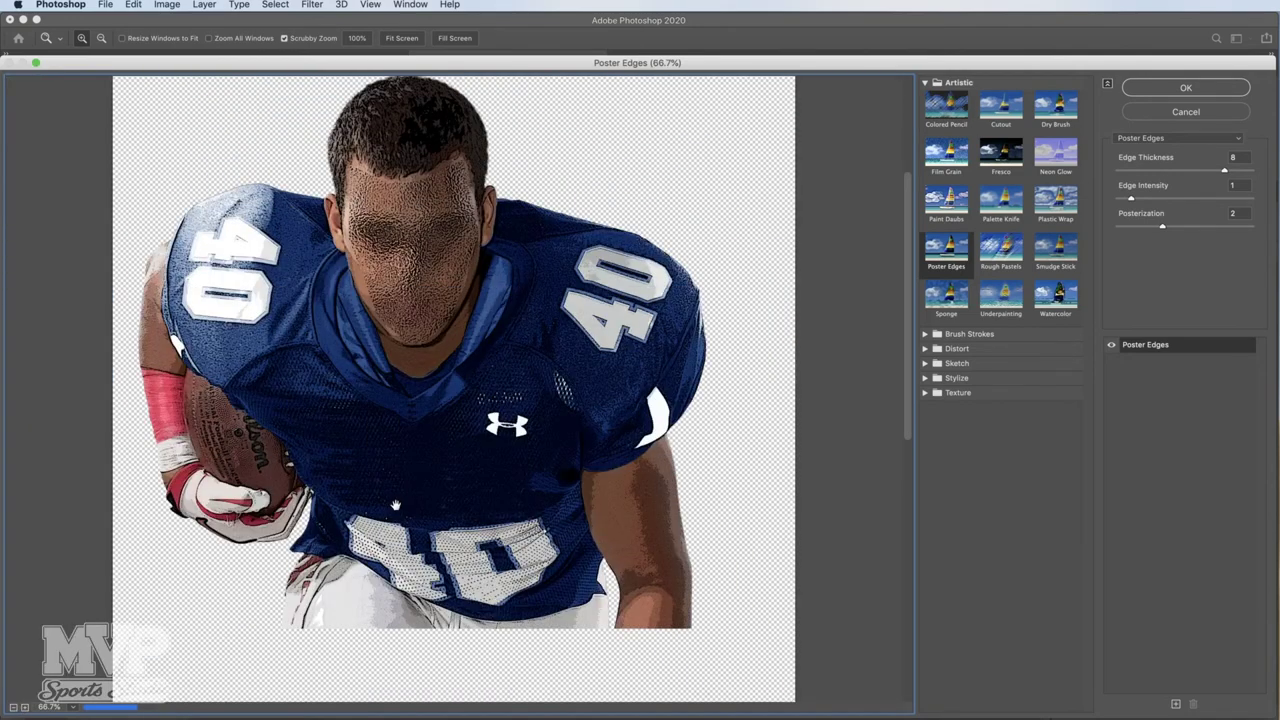
scroll(432, 486, "down", 5)
scroll(432, 486, "up", 2)
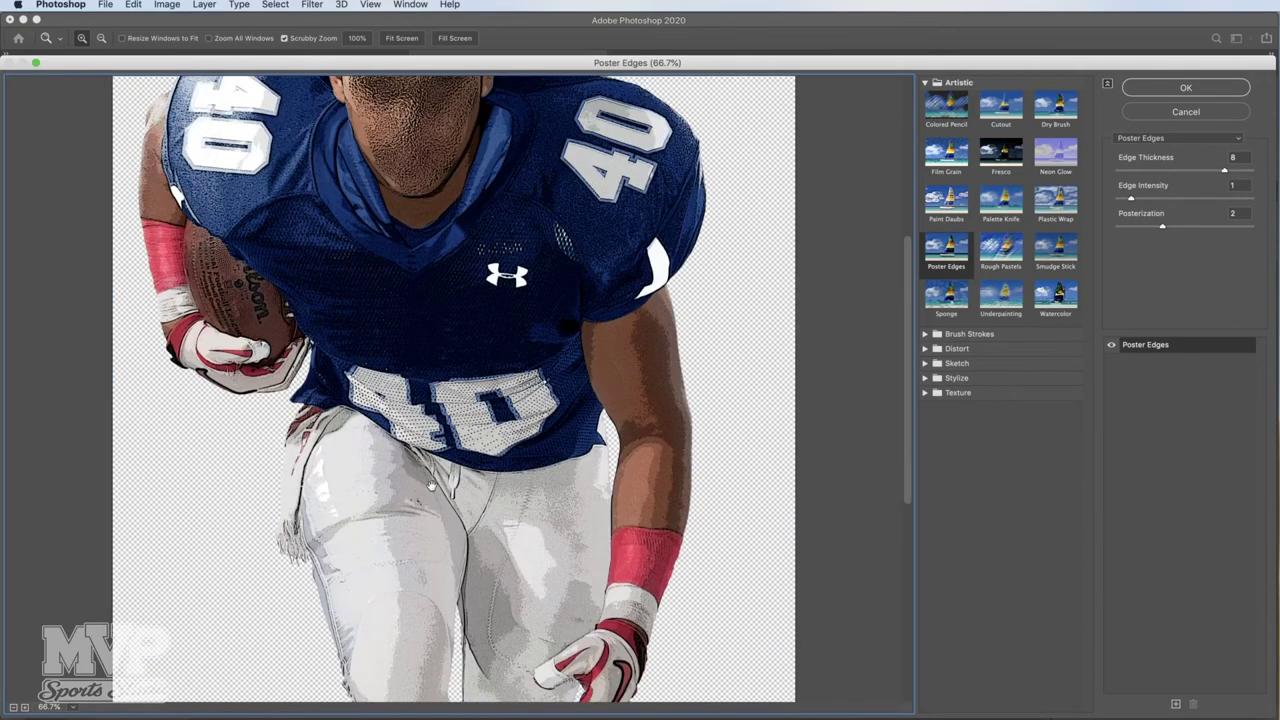
scroll(432, 486, "up", 2)
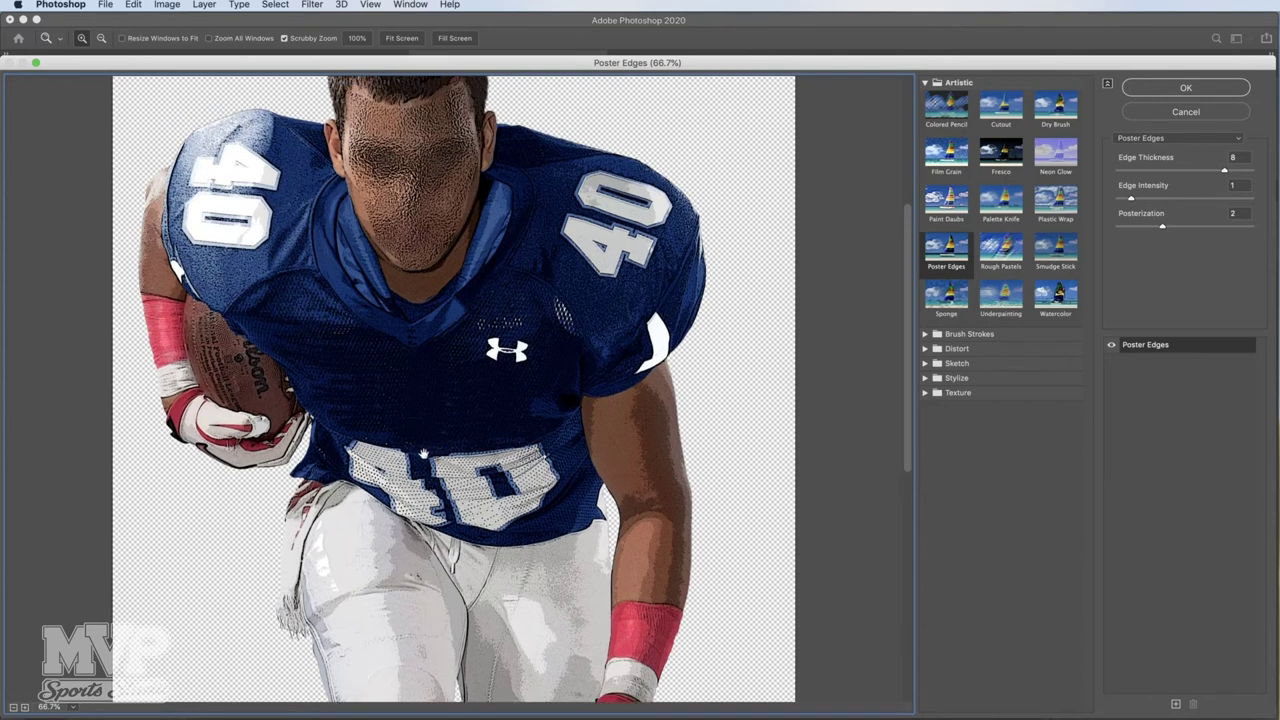
scroll(424, 455, "up", 1)
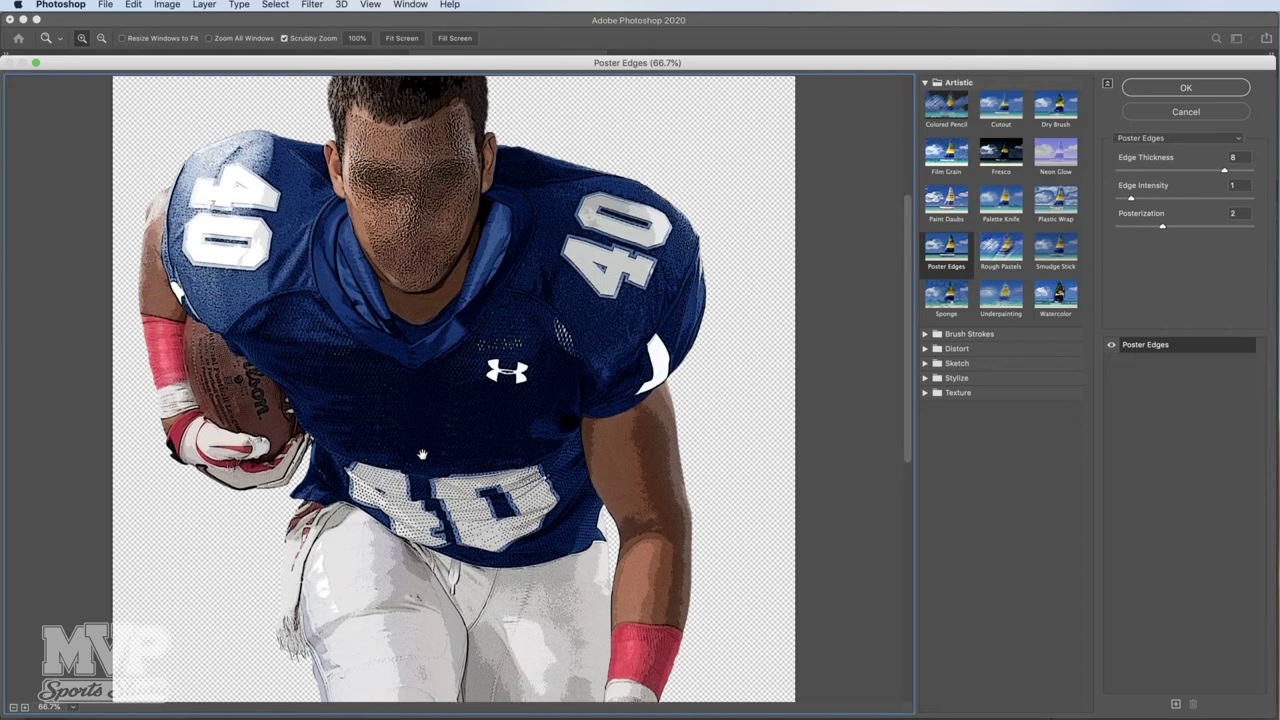
scroll(422, 455, "down", 1)
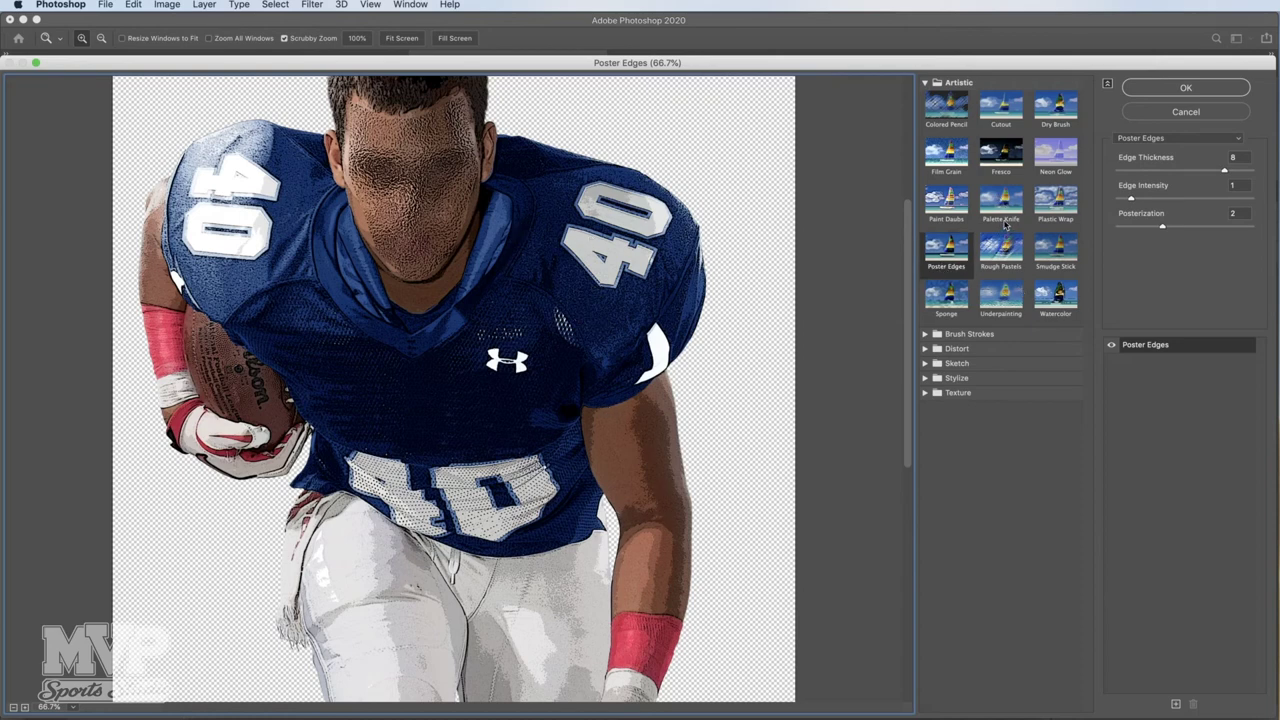
Select the Poster Edges effect from the Artistic filters for the athlete
left_click(926, 85)
left_click(926, 85)
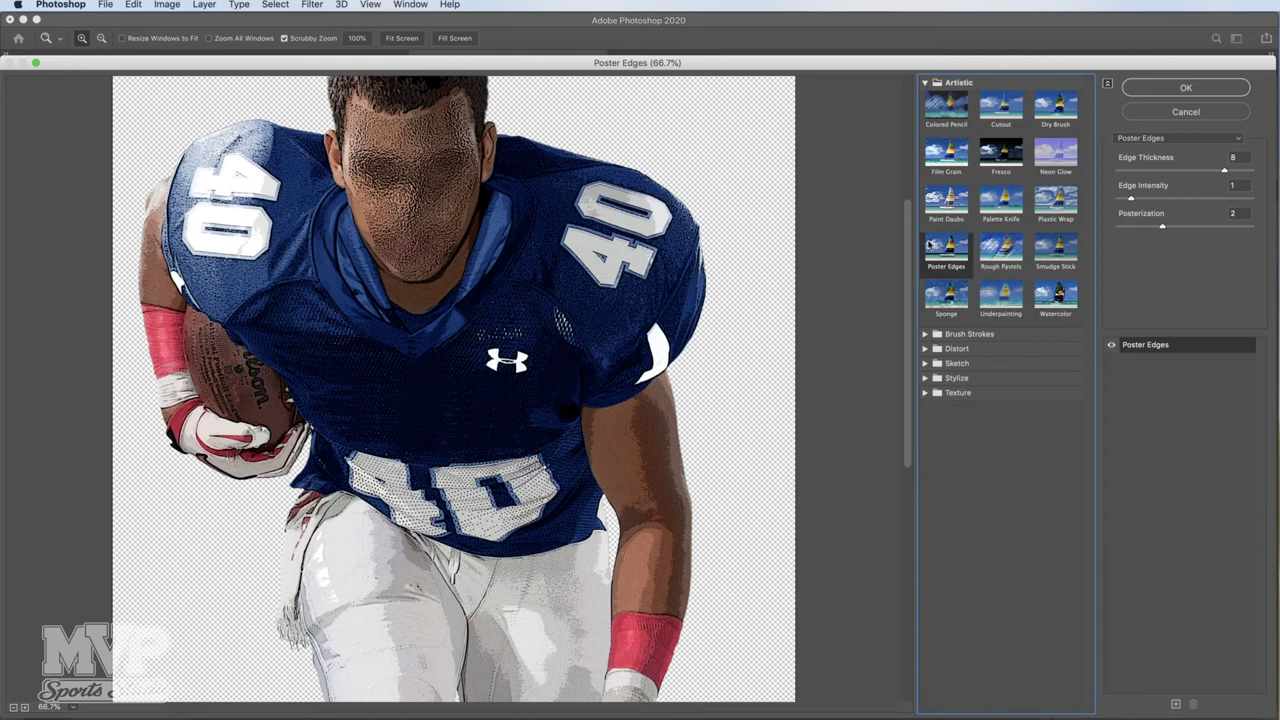
left_click(955, 262)
scroll(313, 424, "up", 3)
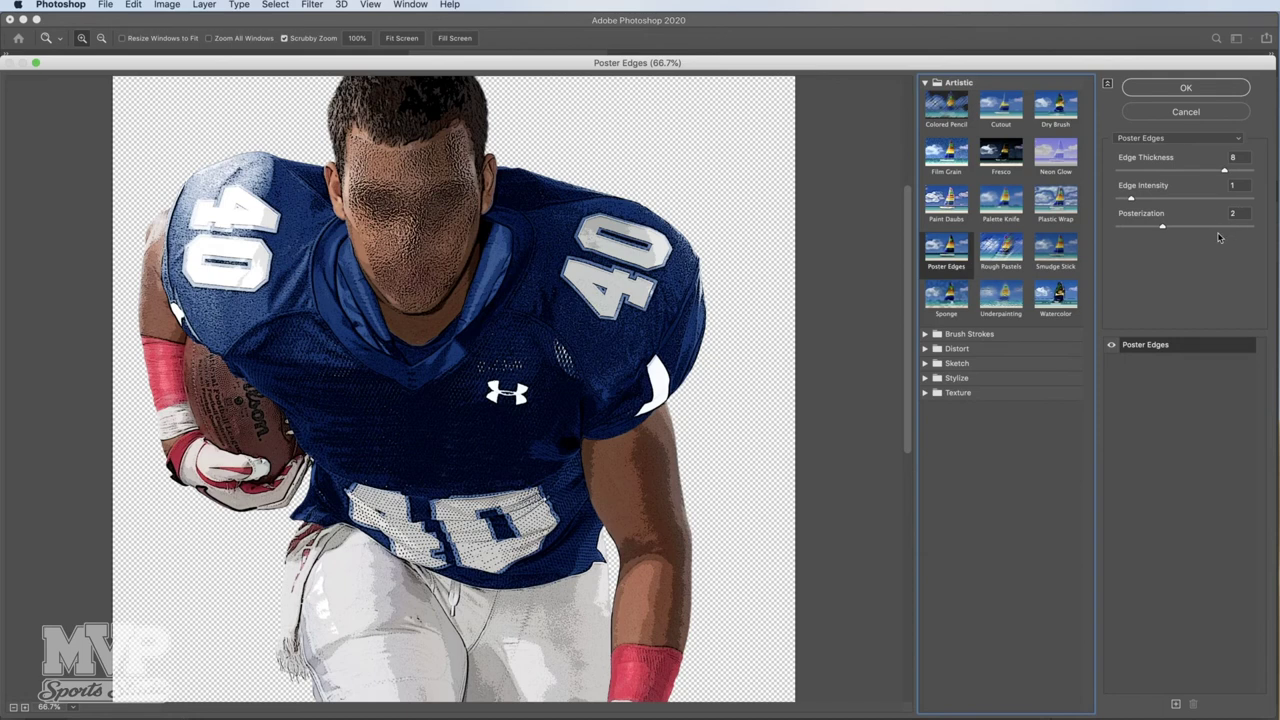
Try Posterization values of 0 and 1 for Poster Edges and return the setting to 2
left_click(1123, 228)
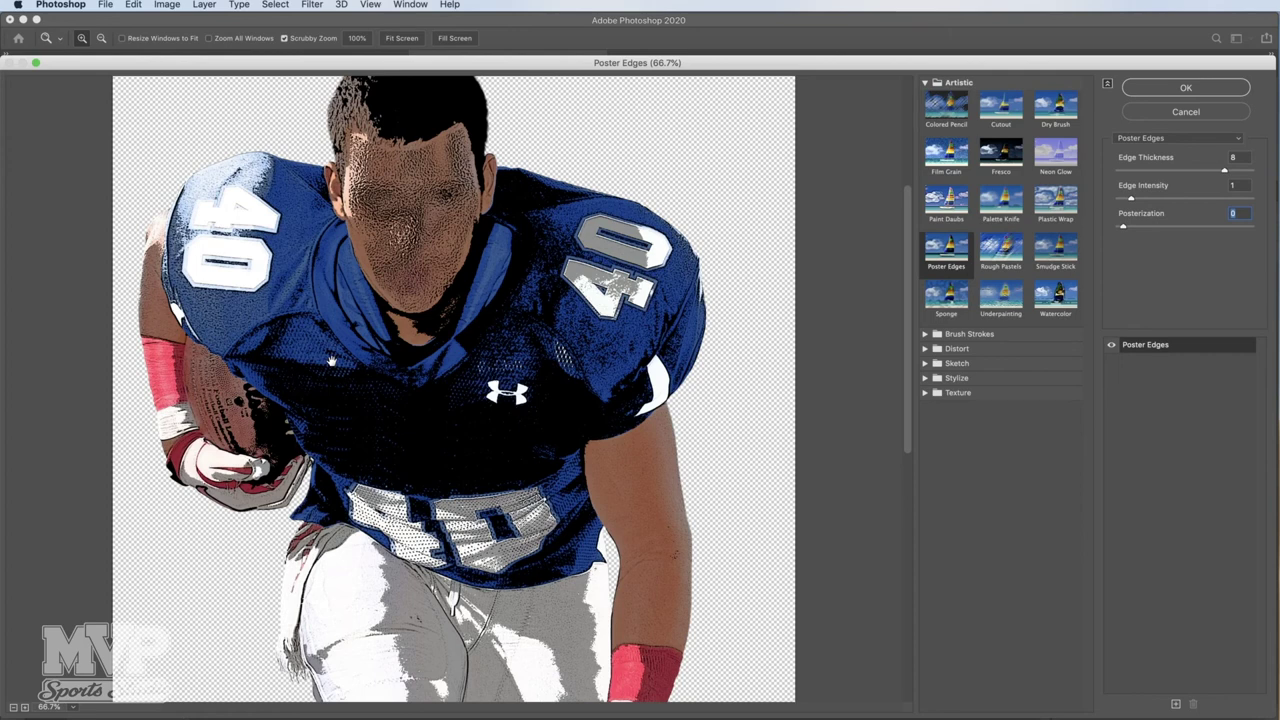
left_click(1146, 230)
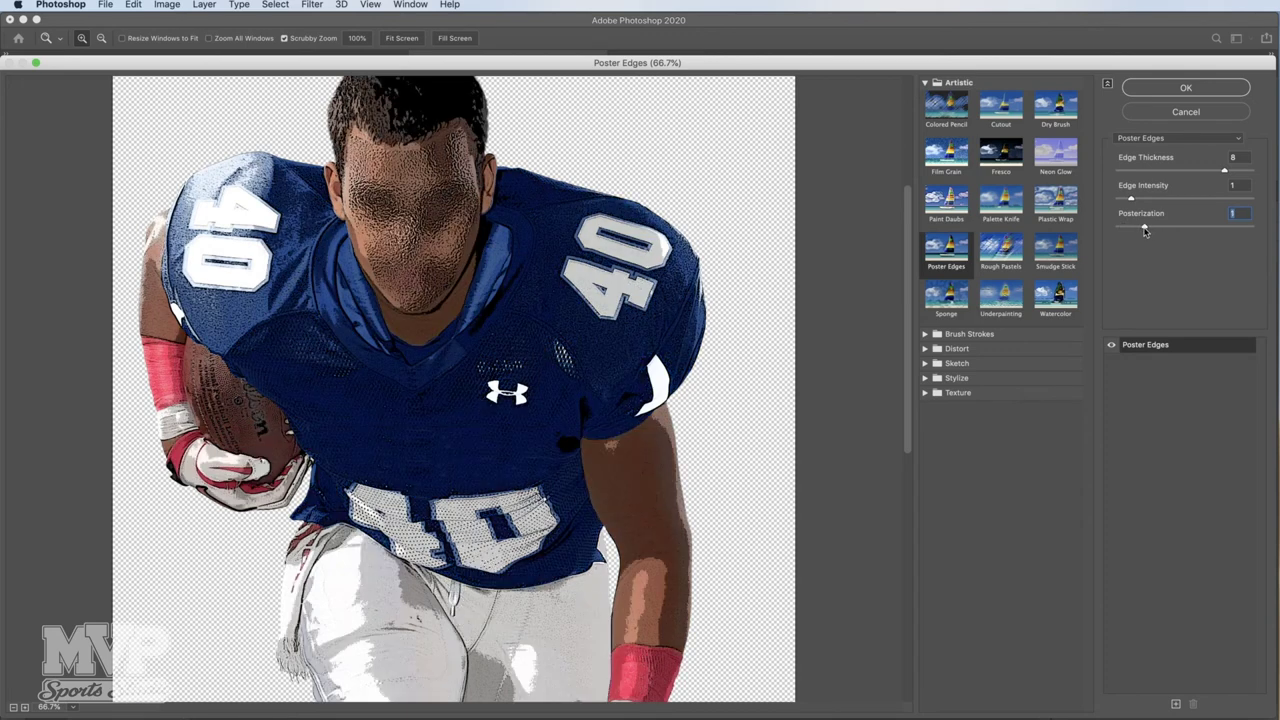
left_click_drag(1145, 230, 1155, 228)
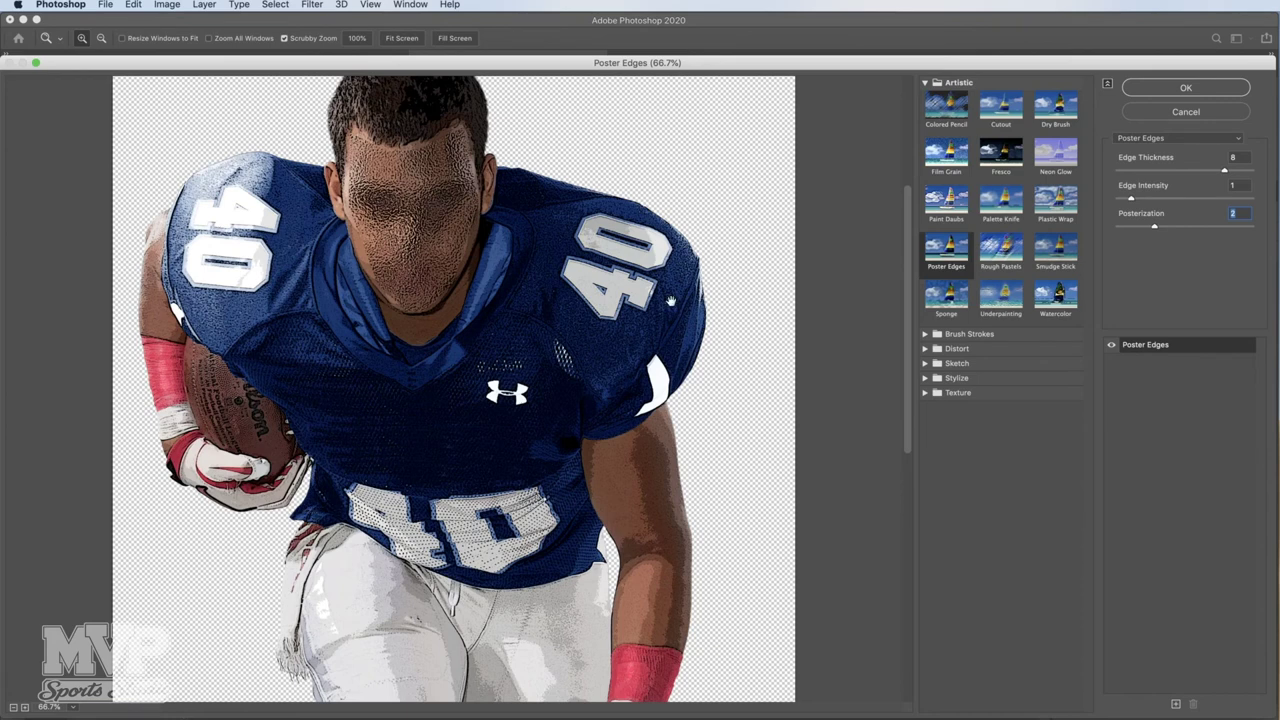
Try an Edge Intensity of 5 and a lower Edge Thickness for Poster Edges, returning them to 1 and 8
left_click(1158, 199)
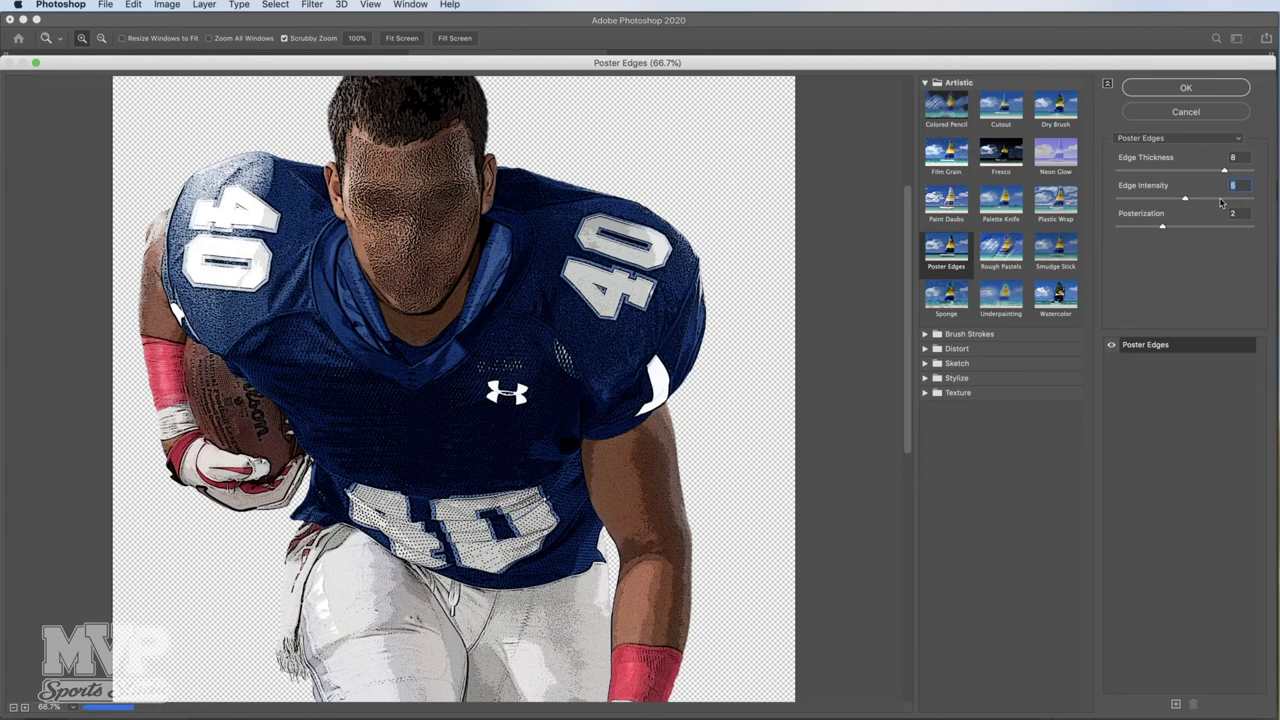
left_click(1129, 199)
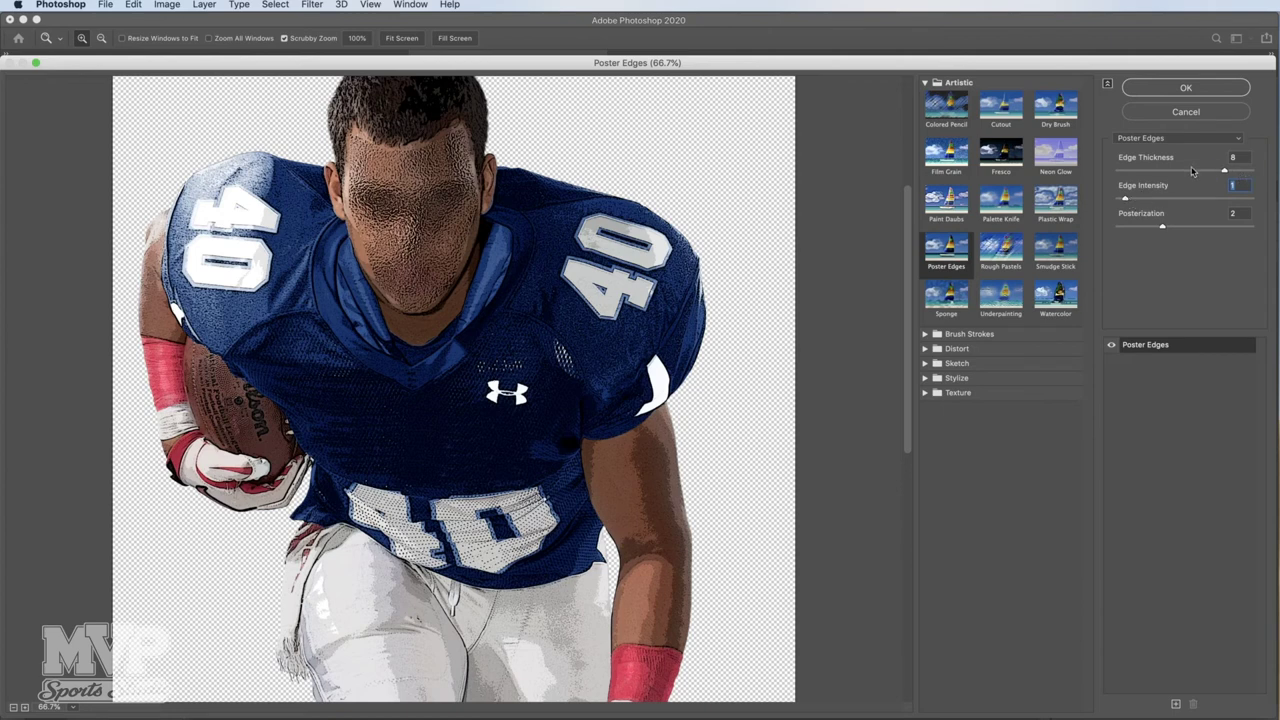
mouse_move(1224, 171)
left_mouse_down()
mouse_move(1247, 172)
mouse_move(1201, 176)
left_mouse_up()
left_click(1224, 171)
Preview Dry Brush and Paint Daubs on the athlete, and apply Poster Edges with Edge Thickness 8, Edge Intensity 1 and Posterization 2
left_click(1072, 112)
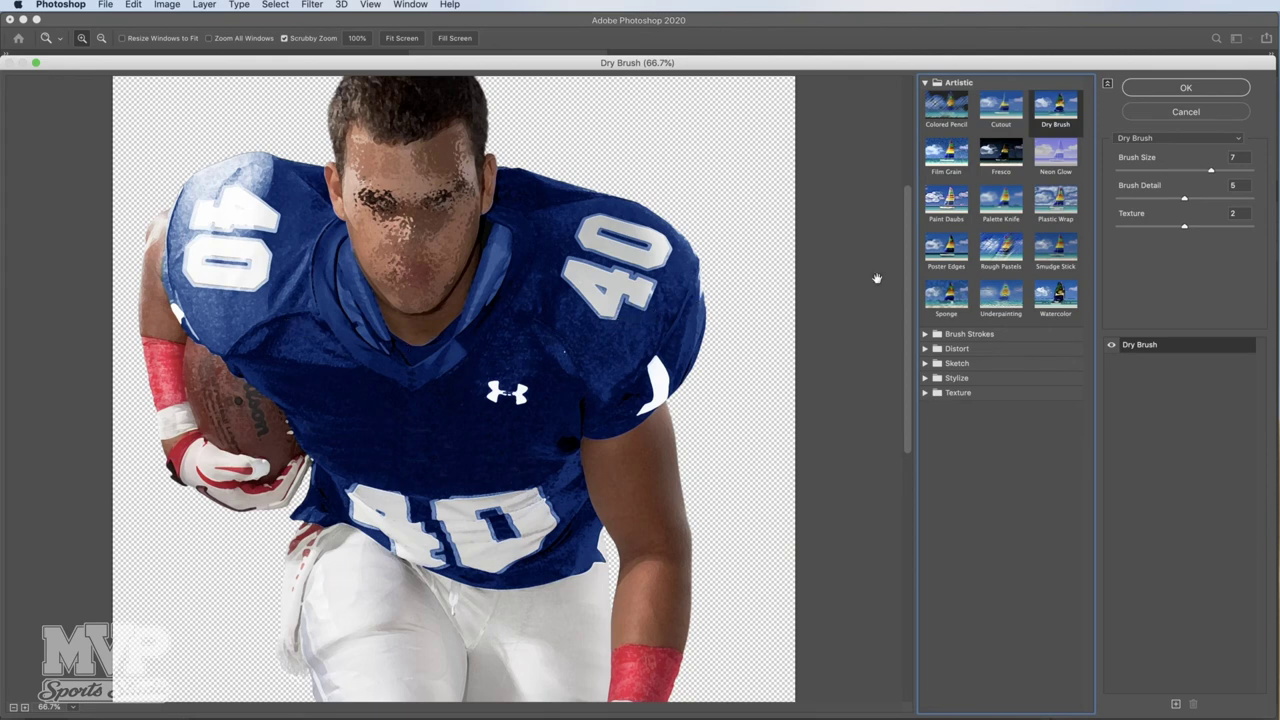
left_click(940, 210)
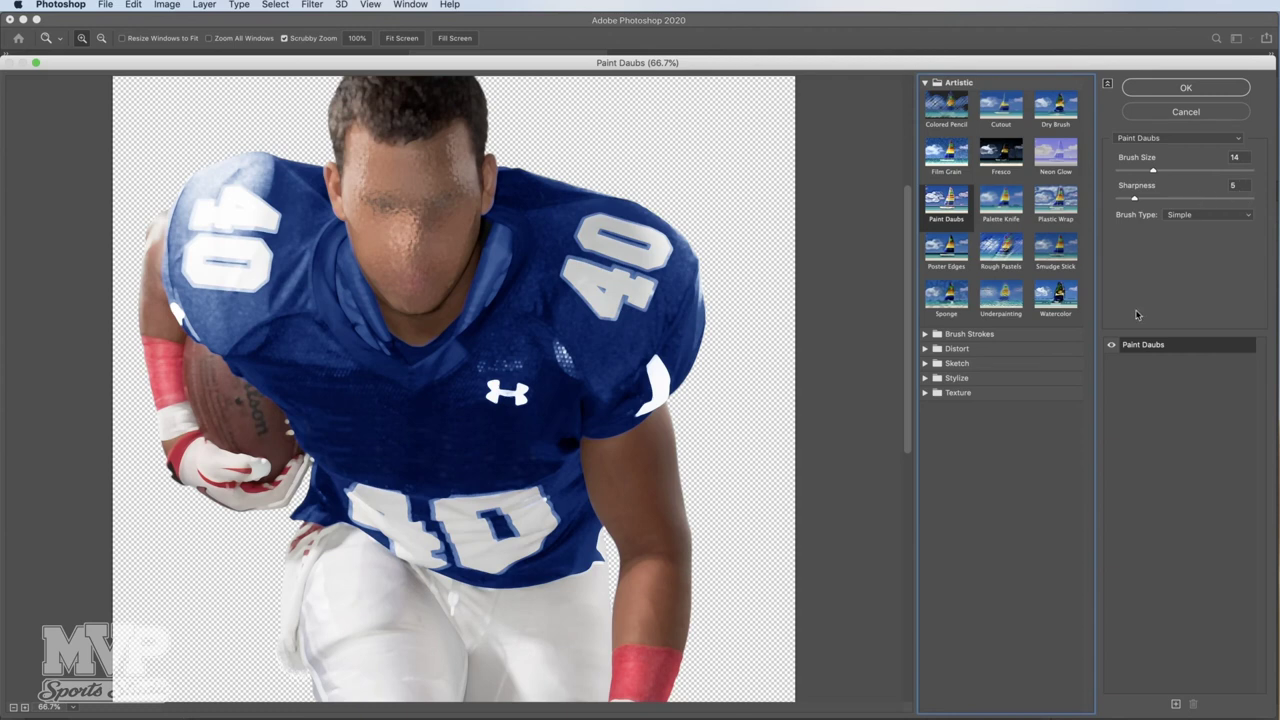
left_click(955, 246)
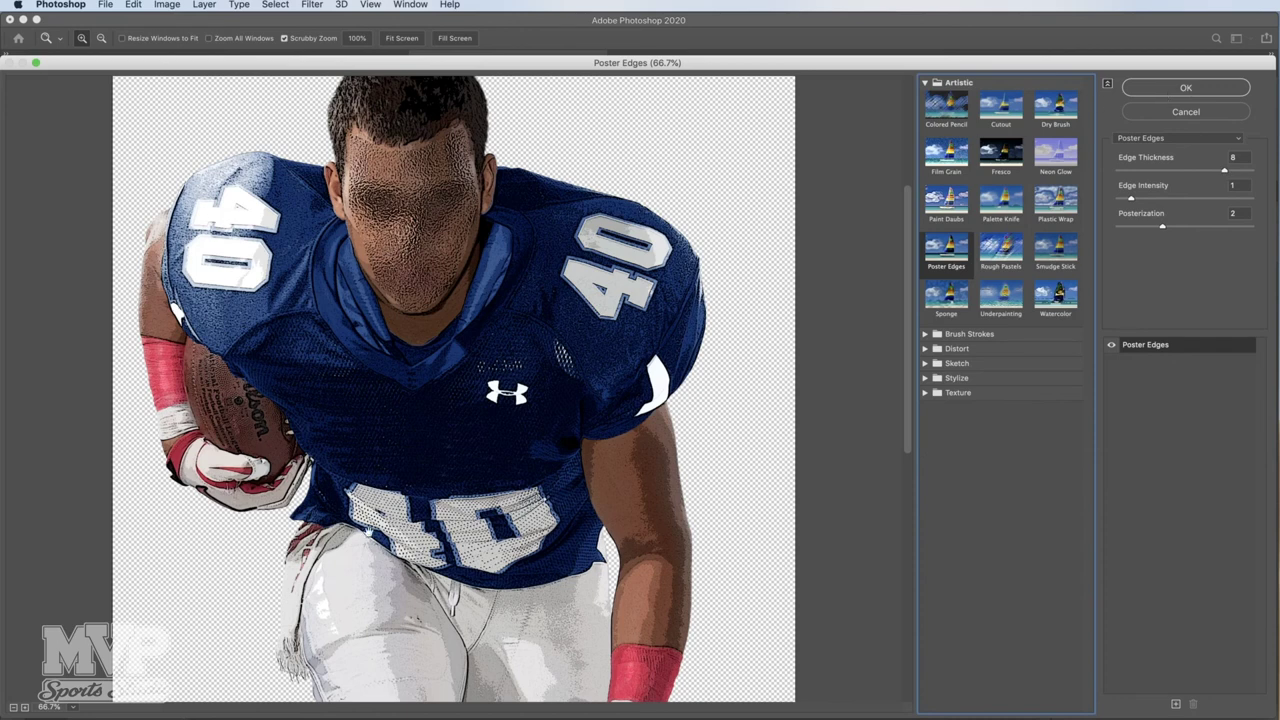
left_click(1186, 89)
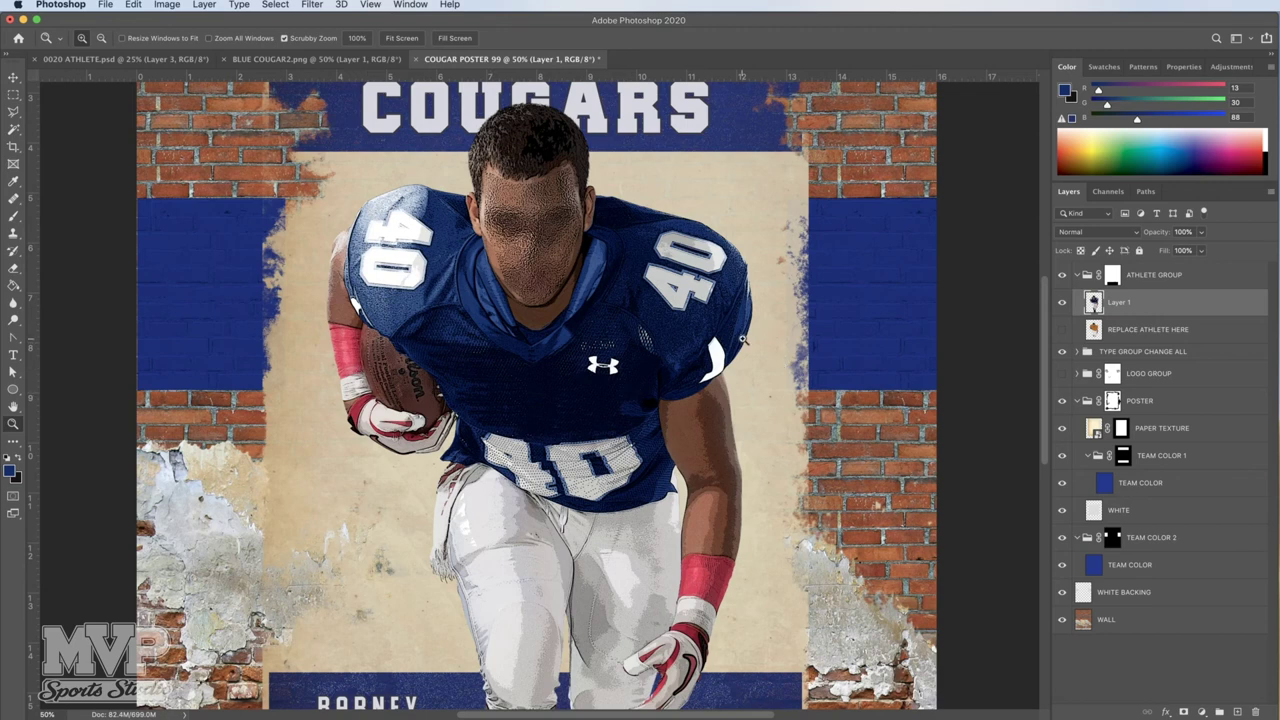
scroll(740, 341, "down", 1)
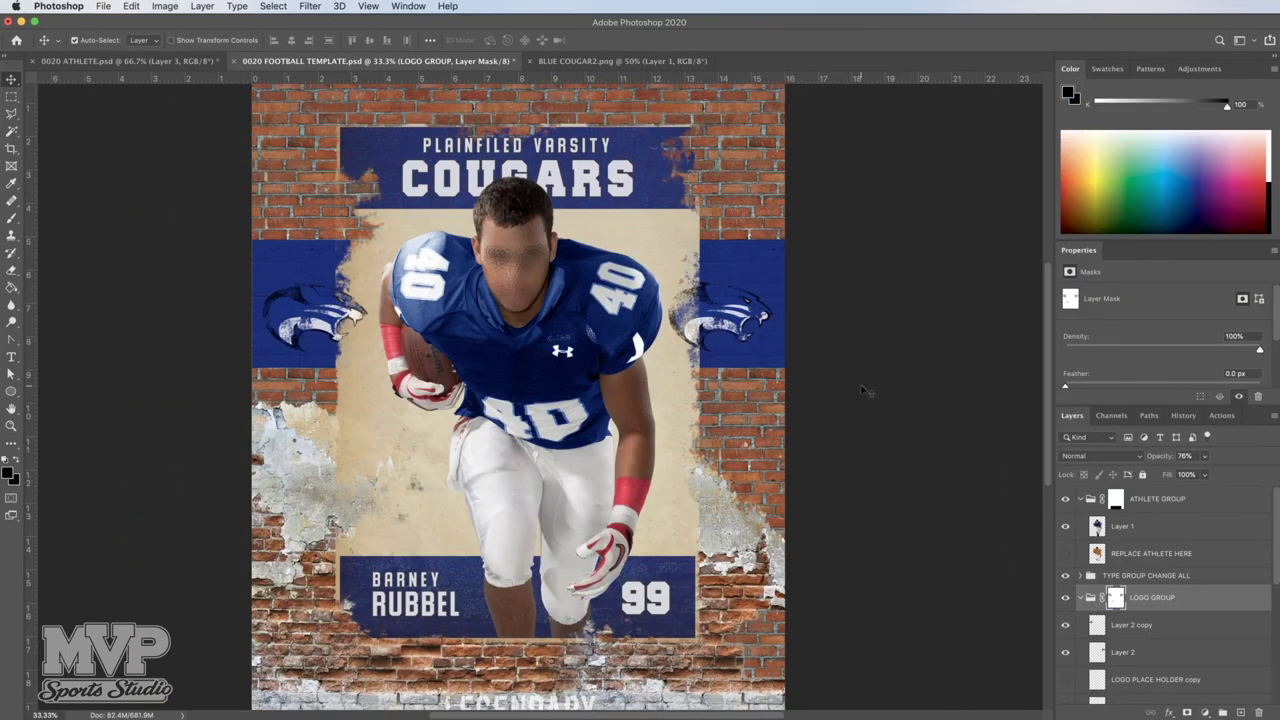
Open the Save As dialog for the customized football template
scroll(866, 391, "up", 3)
scroll(866, 391, "down", 4)
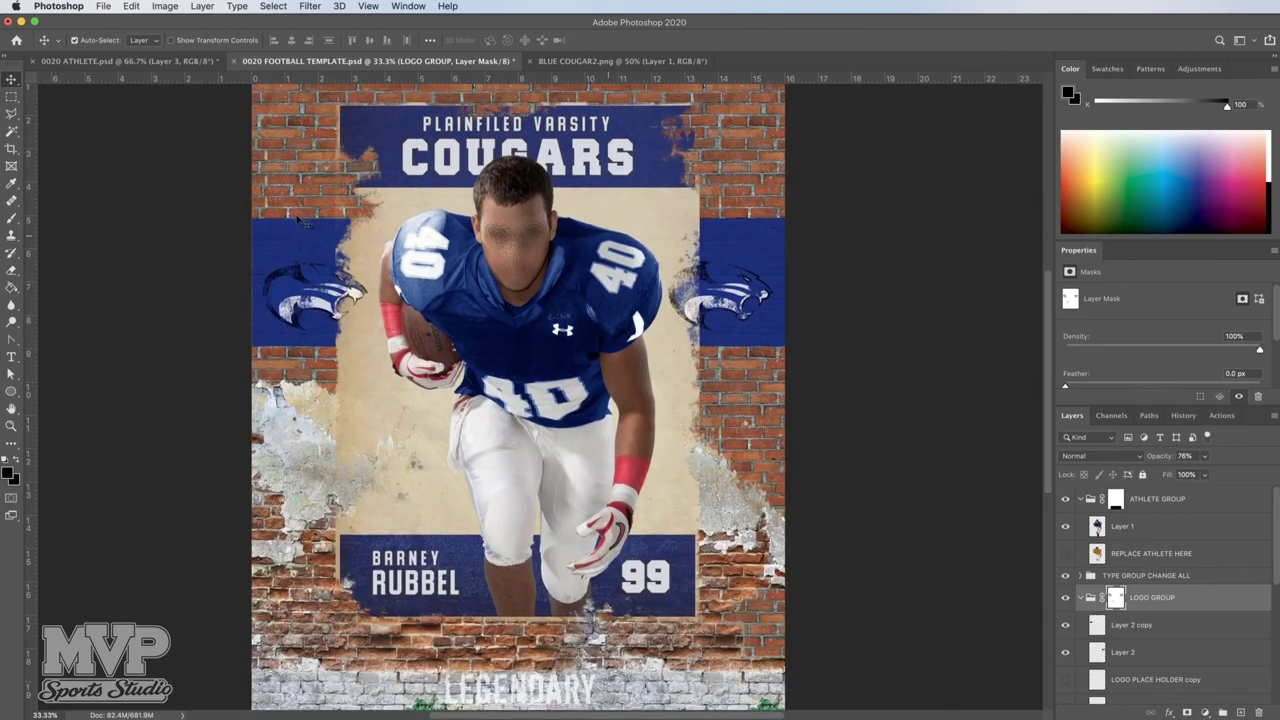
left_click(103, 7)
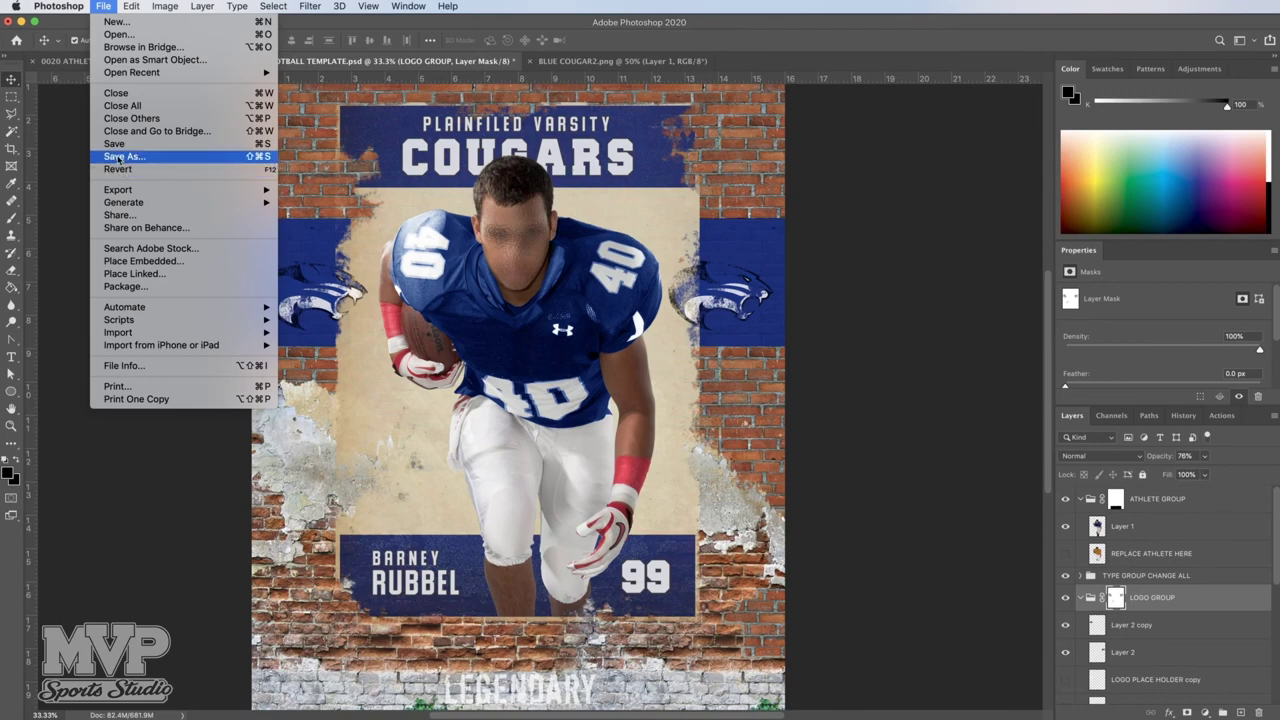
left_click(121, 158)
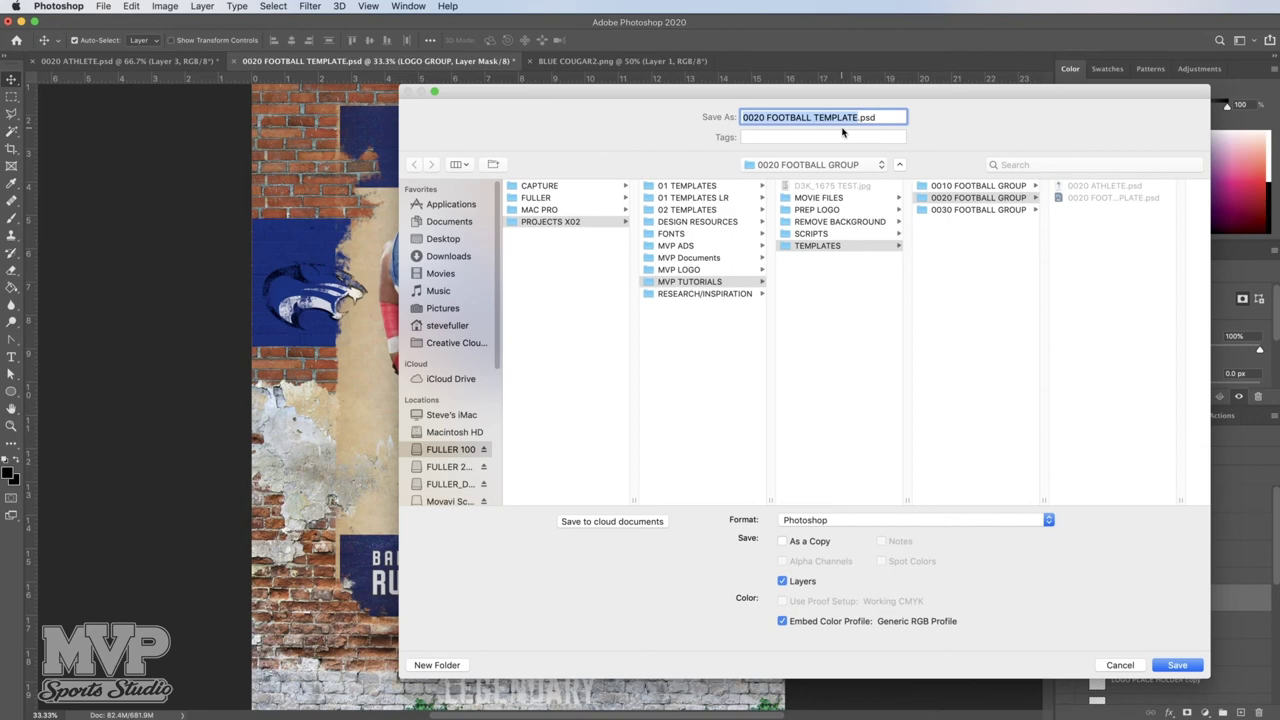
type("COUGAR ")
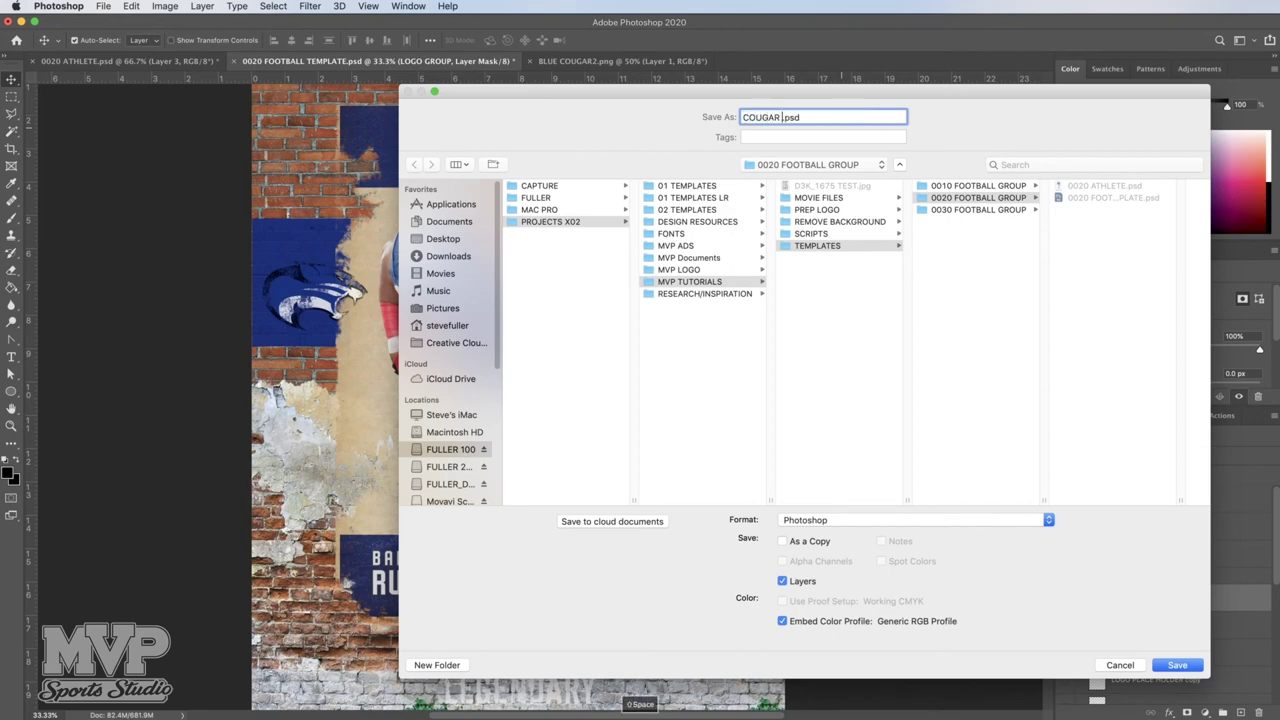
type("POA")
key("super+a")
type("STER")
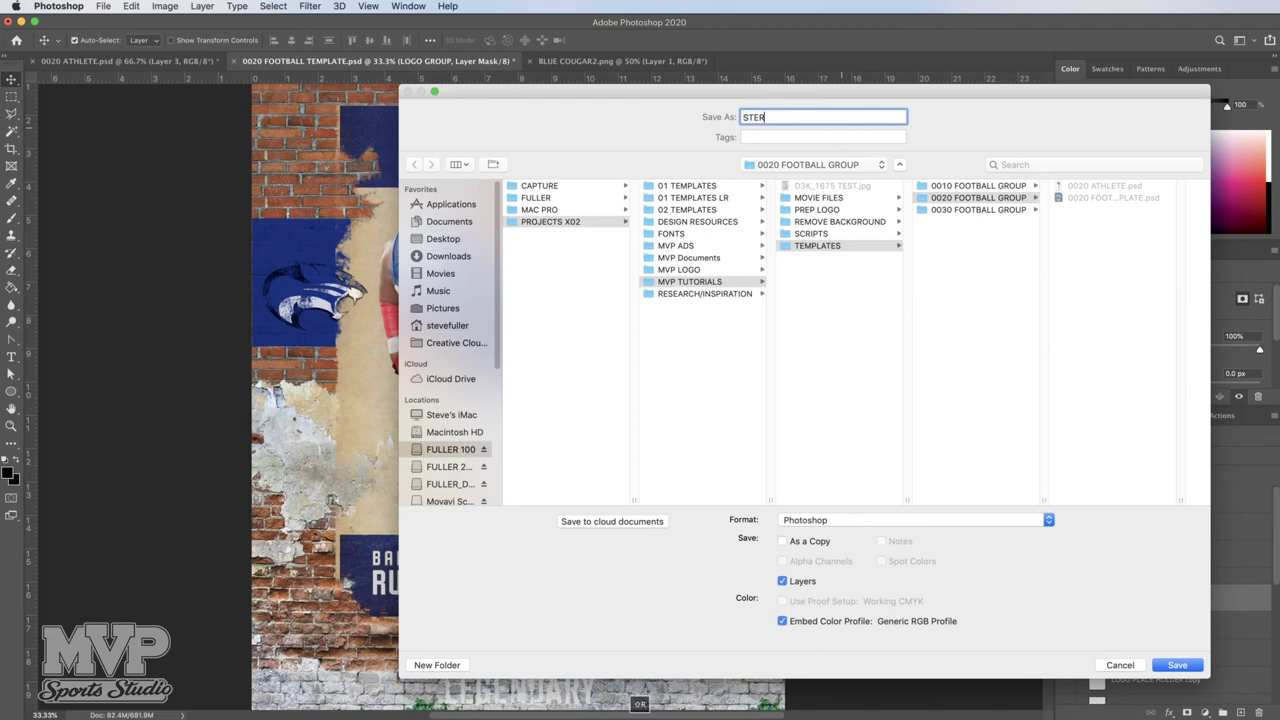
key("BackSpace")
key("BackSpace")
key("BackSpace")
key("BackSpace")
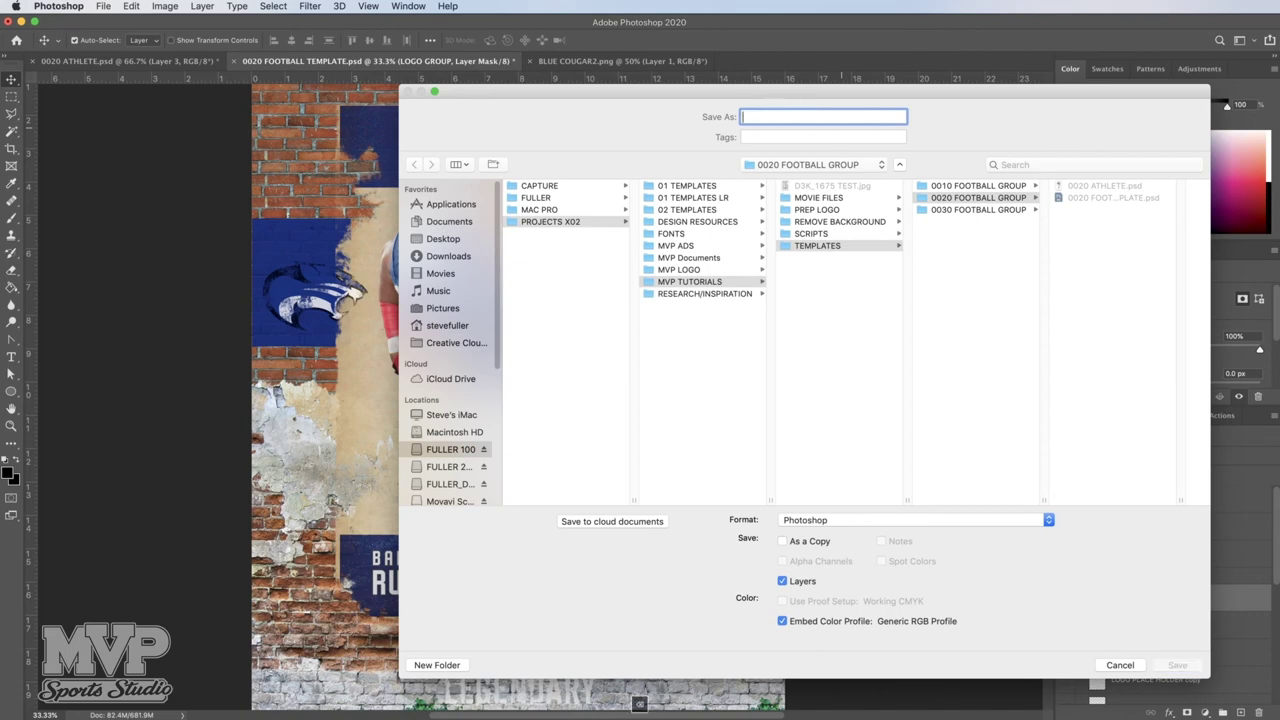
Save the poster as COUGAR POSTER 99 in Photoshop format in the 0020 FOOTBALL GROUP folder, with Maximize Compatibility on
type("COUG")
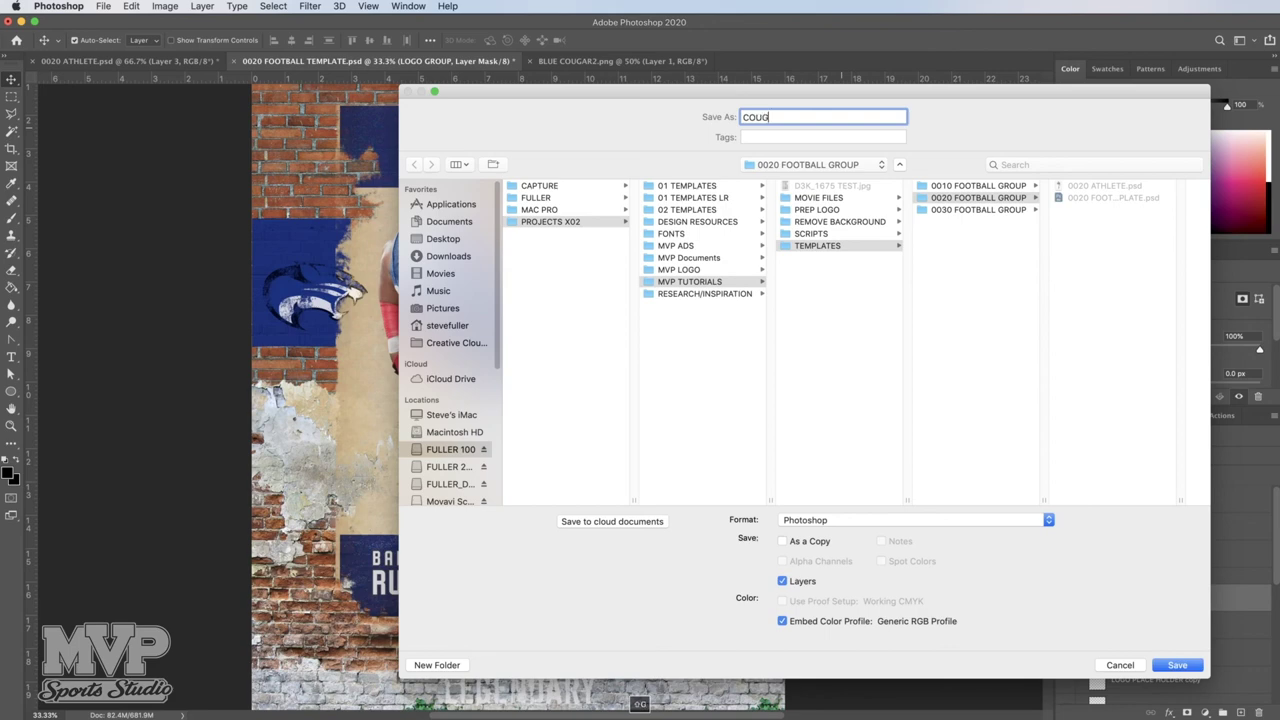
type("AR ")
type("POS")
type("TER ")
type("8")
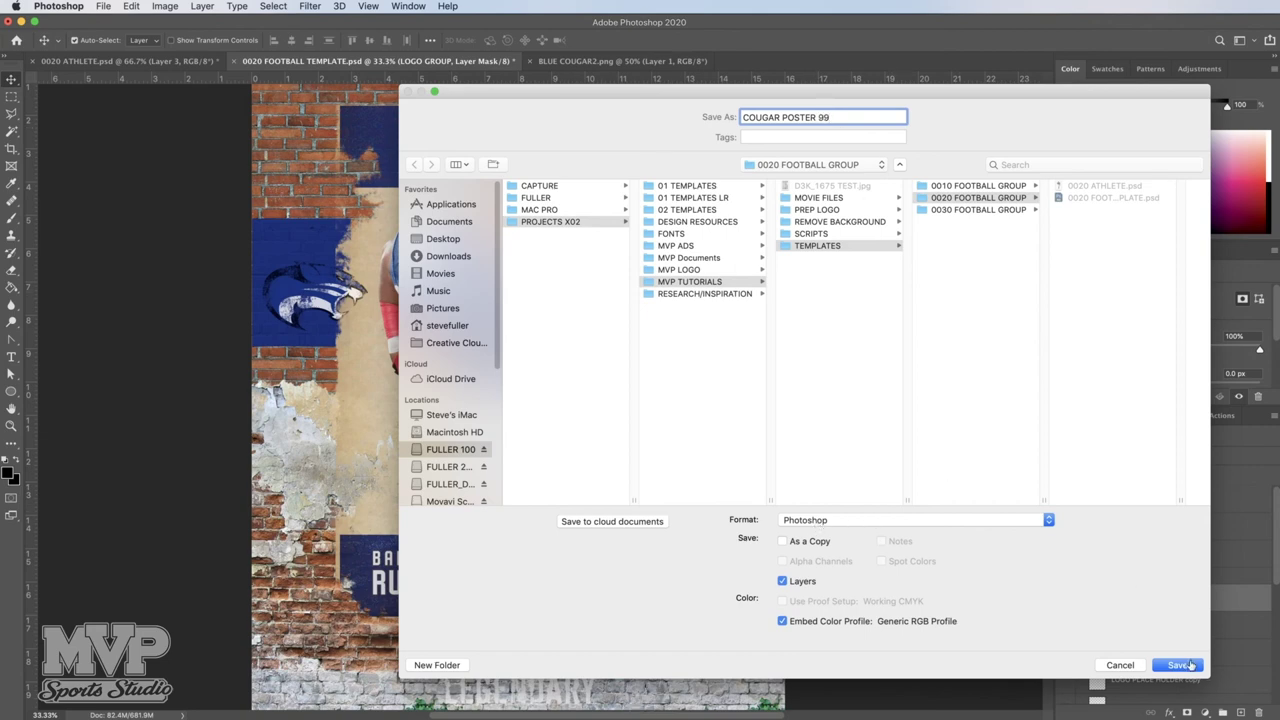
key("Return")
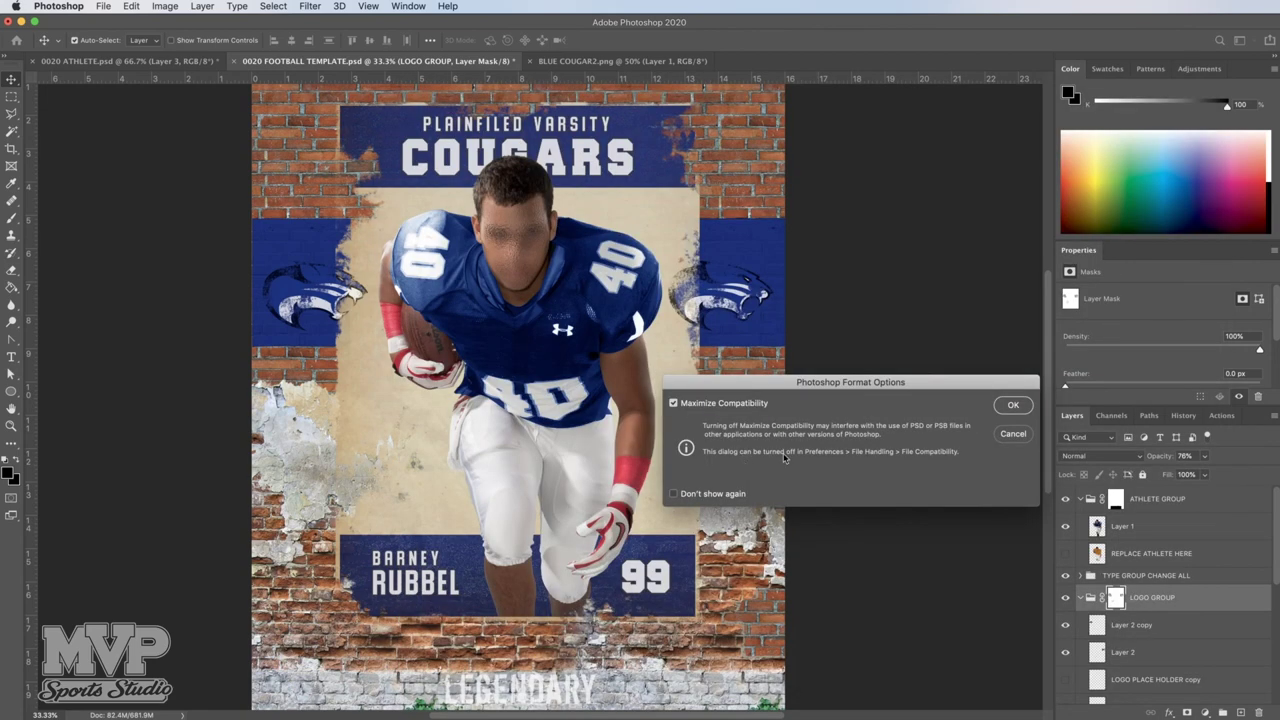
left_click(1012, 406)
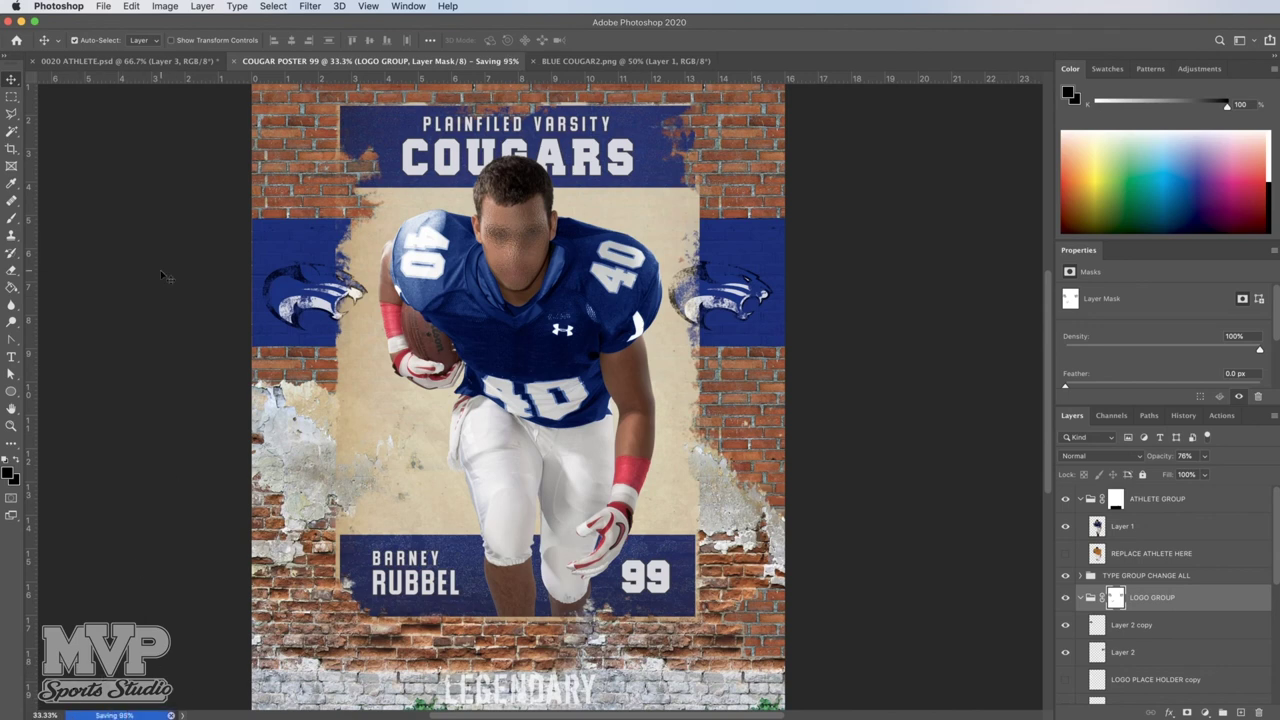
Save a JPEG copy of COUGAR POSTER 99 in the 0020 FOOTBALL GROUP folder at Maximum quality 12 with Baseline ("Standard") format
left_click(103, 7)
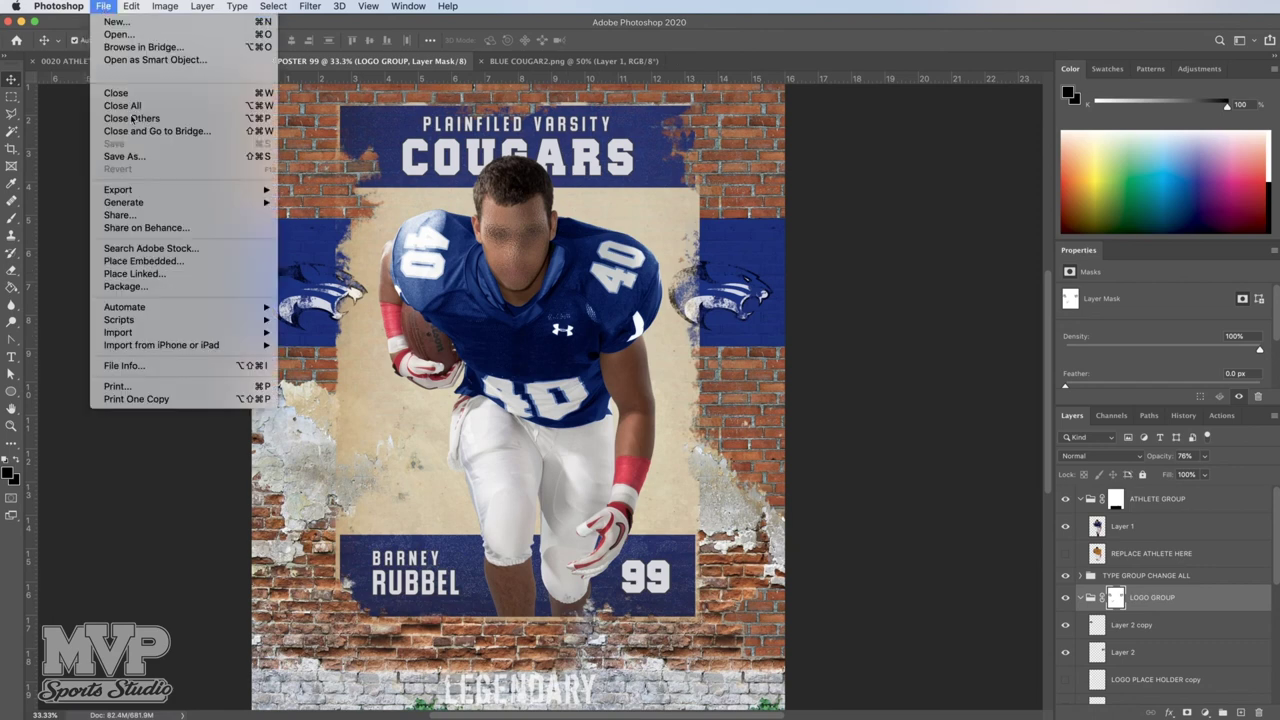
left_click(136, 158)
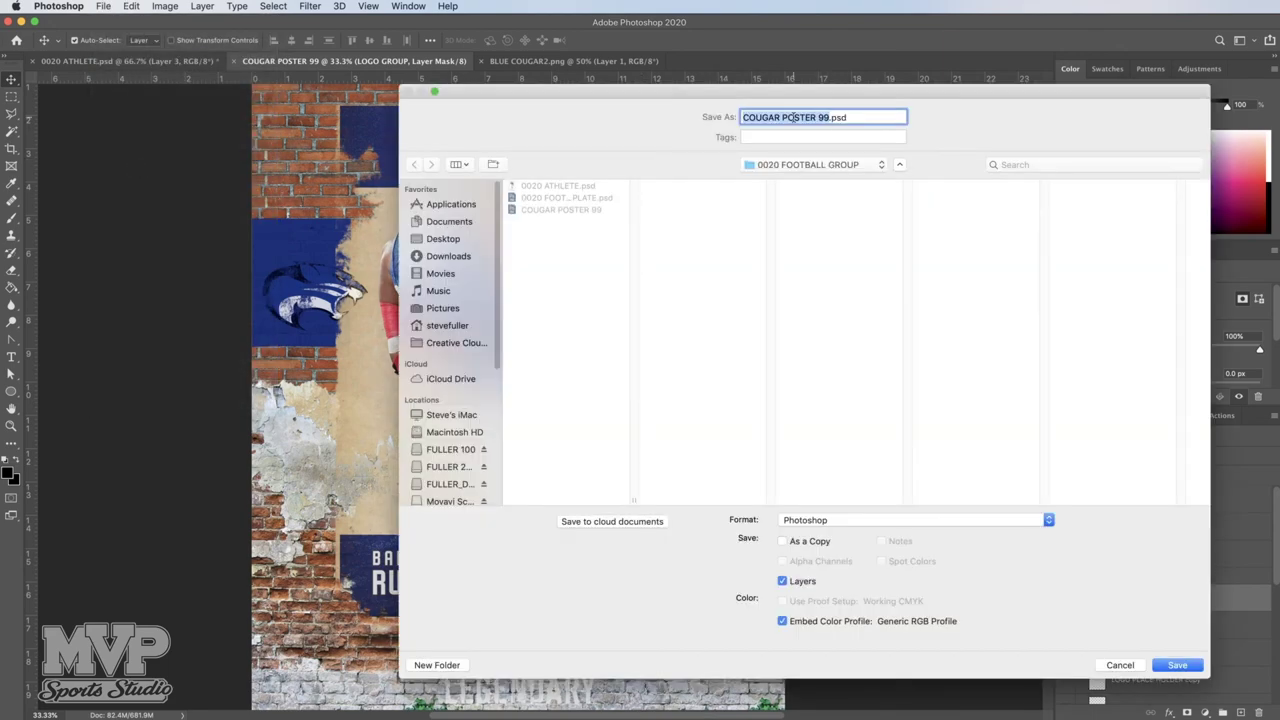
left_click(1049, 520)
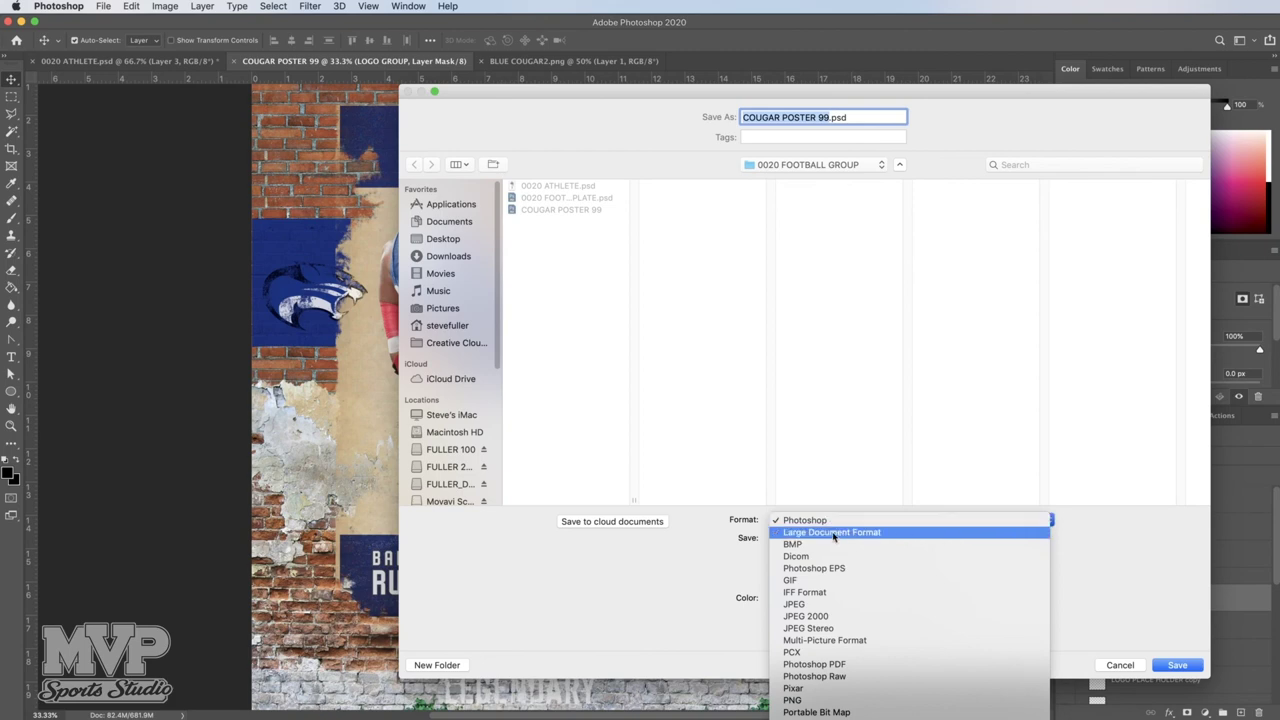
left_click(801, 604)
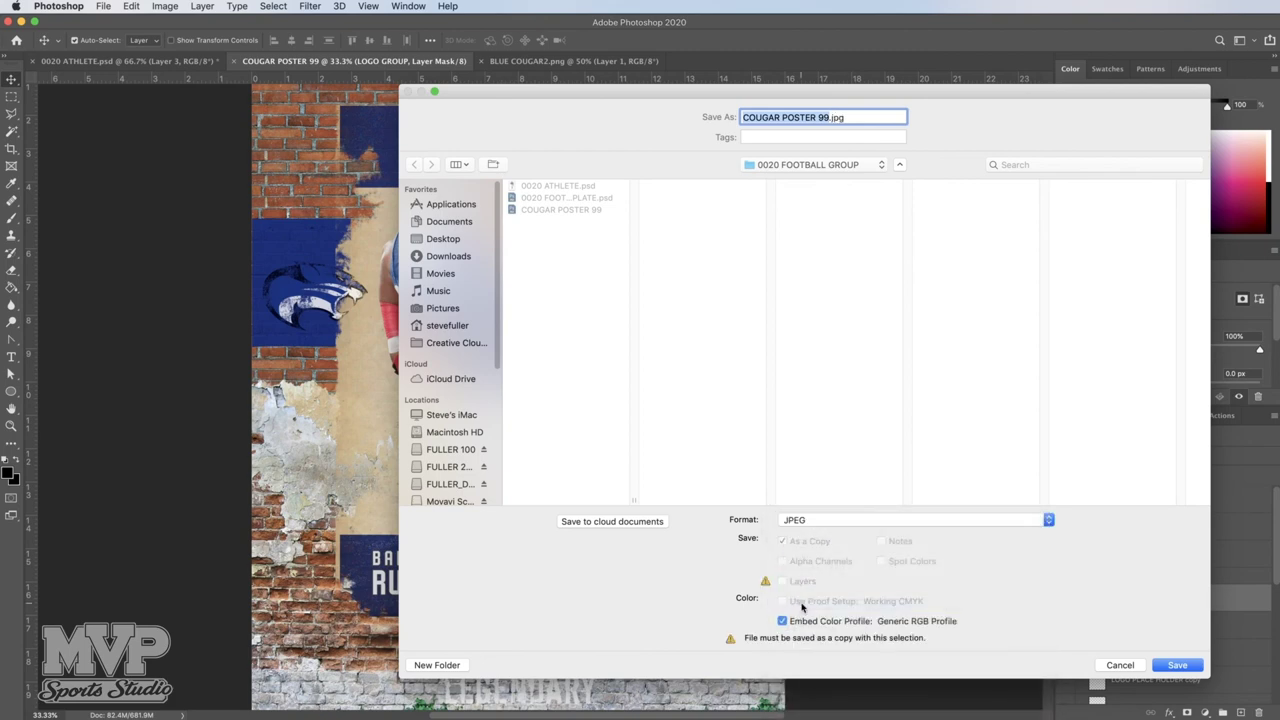
left_click(1177, 665)
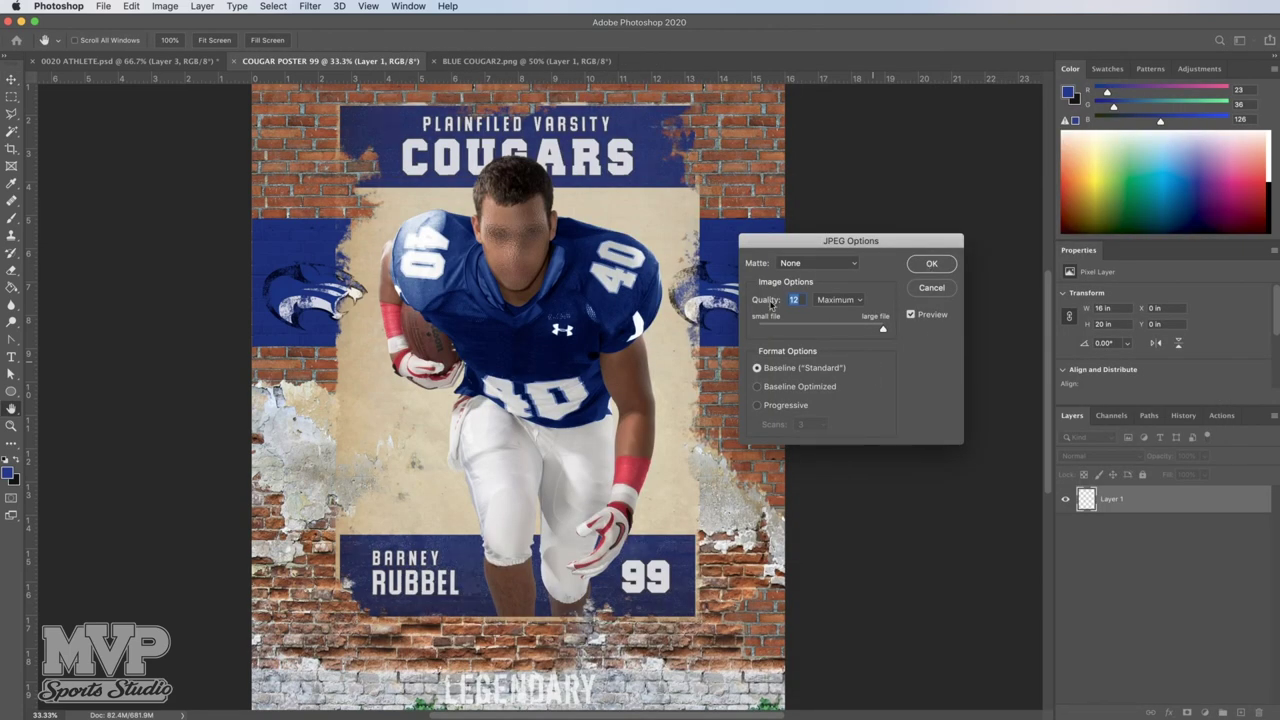
left_click(944, 266)
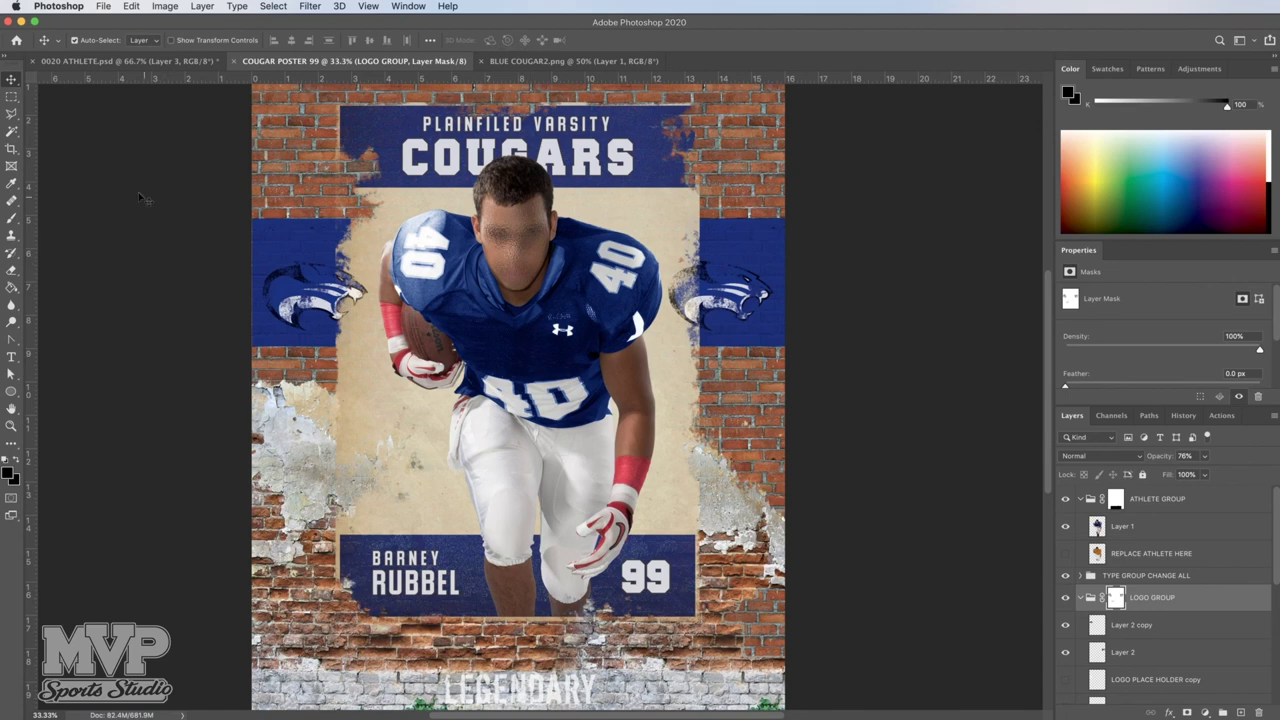
Open COUGAR POSTER 99.jpg from the 0020 FOOTBALL GROUP folder
left_click(103, 8)
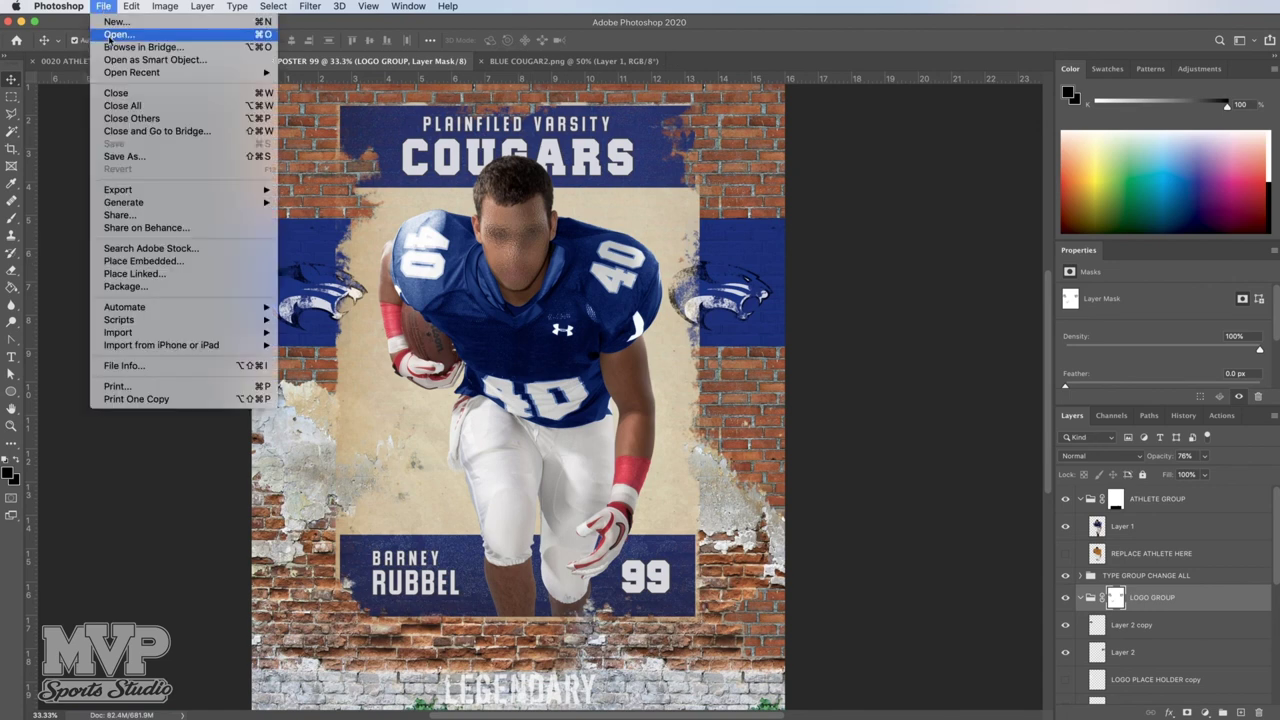
left_click(419, 255)
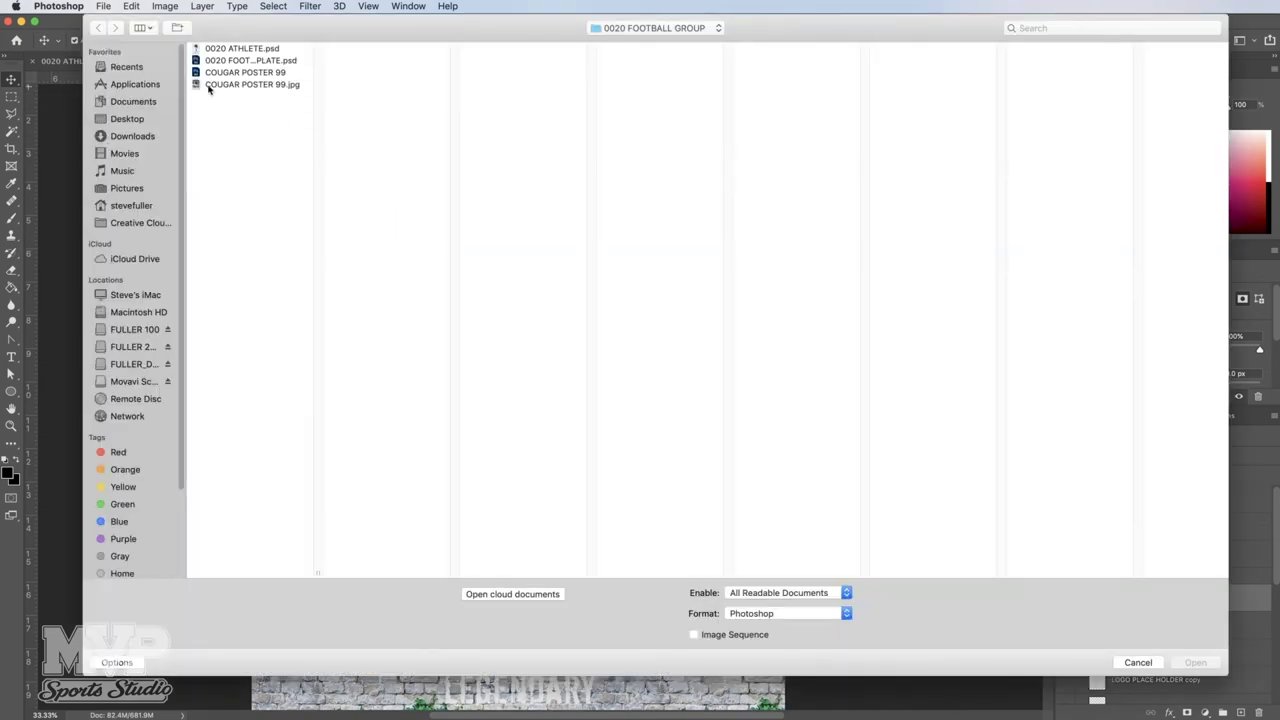
left_click(277, 88)
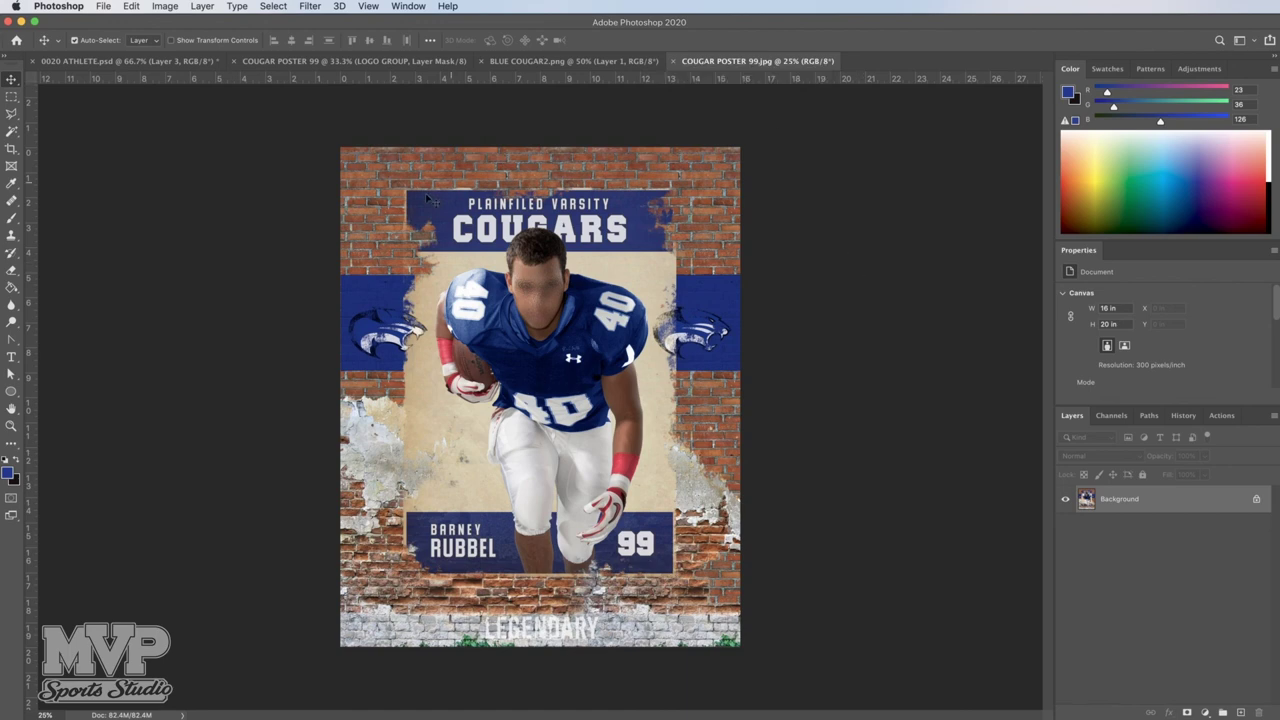
Try an Image Size height of 10 inches for the JPEG poster with proportions linked, and cancel the resize
left_click(164, 6)
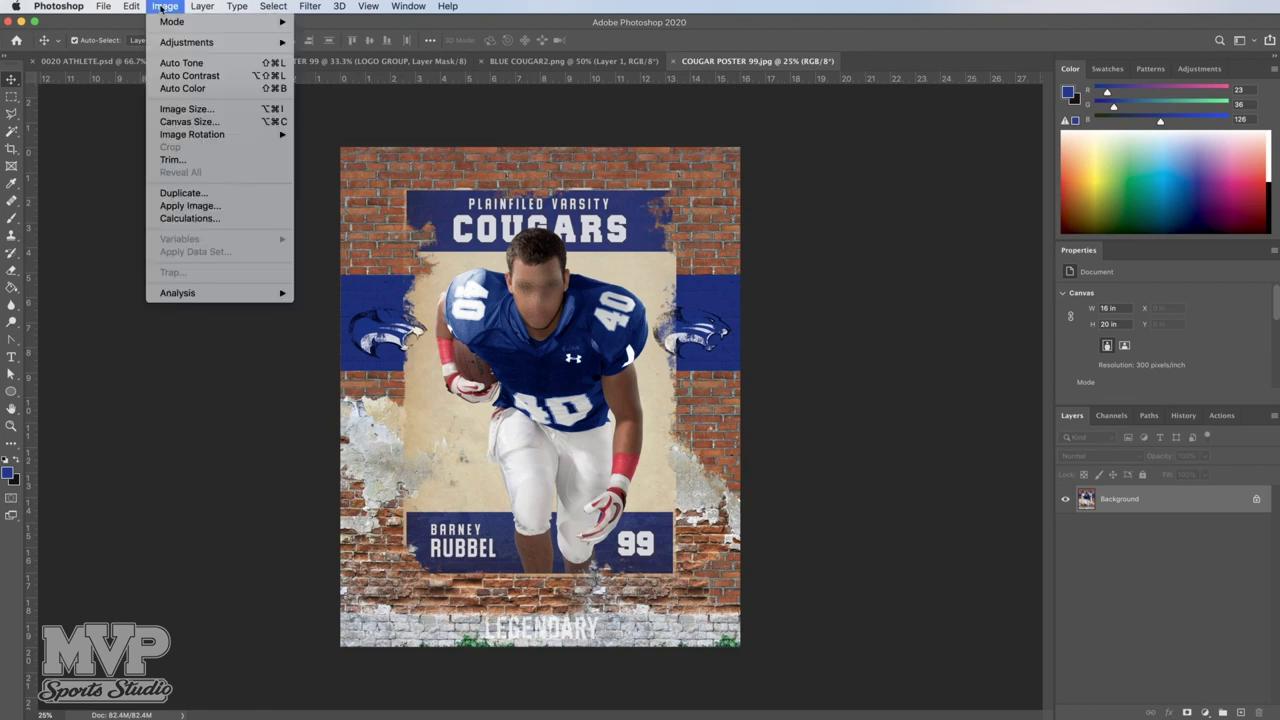
left_click(170, 114)
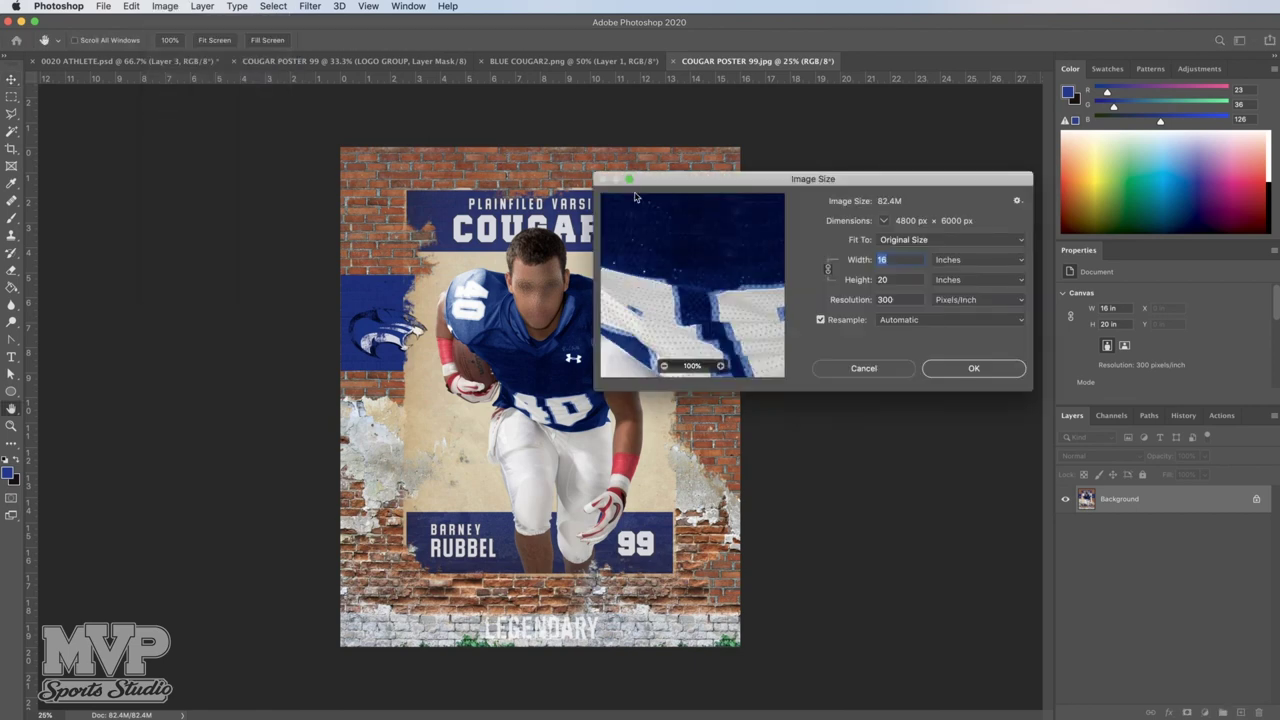
left_click_drag(913, 180, 838, 181)
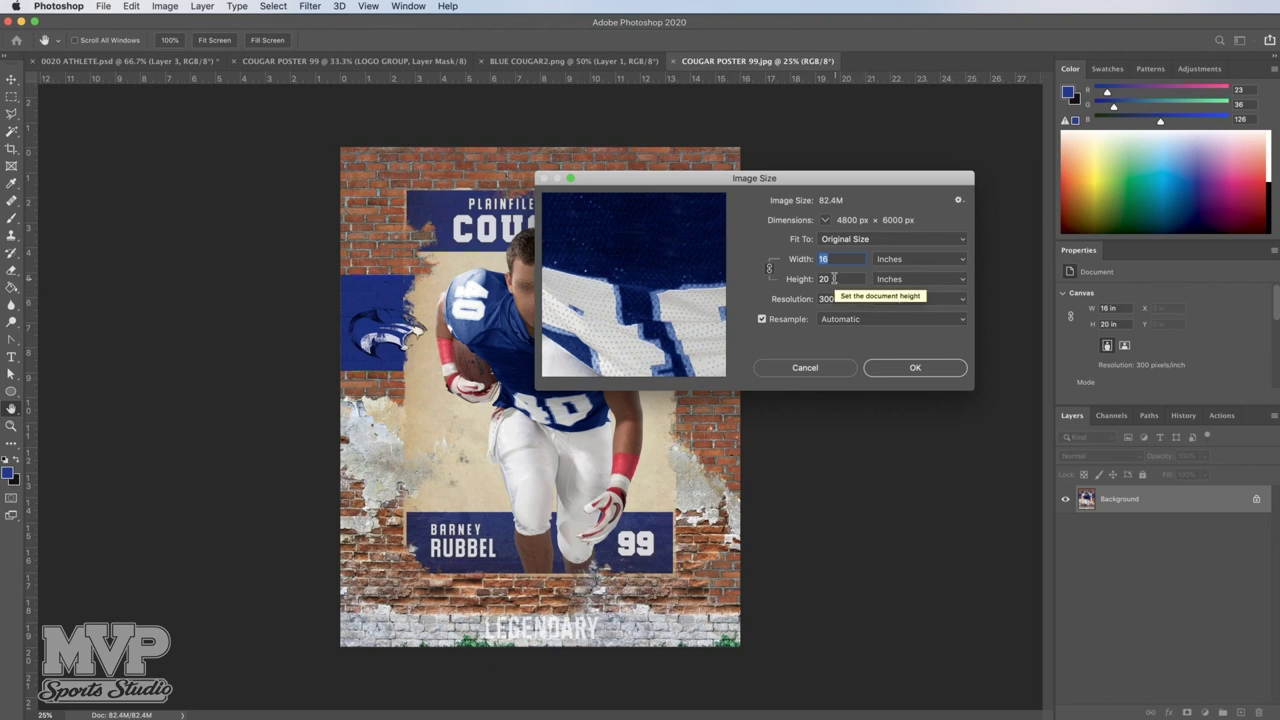
left_click_drag(843, 279, 810, 284)
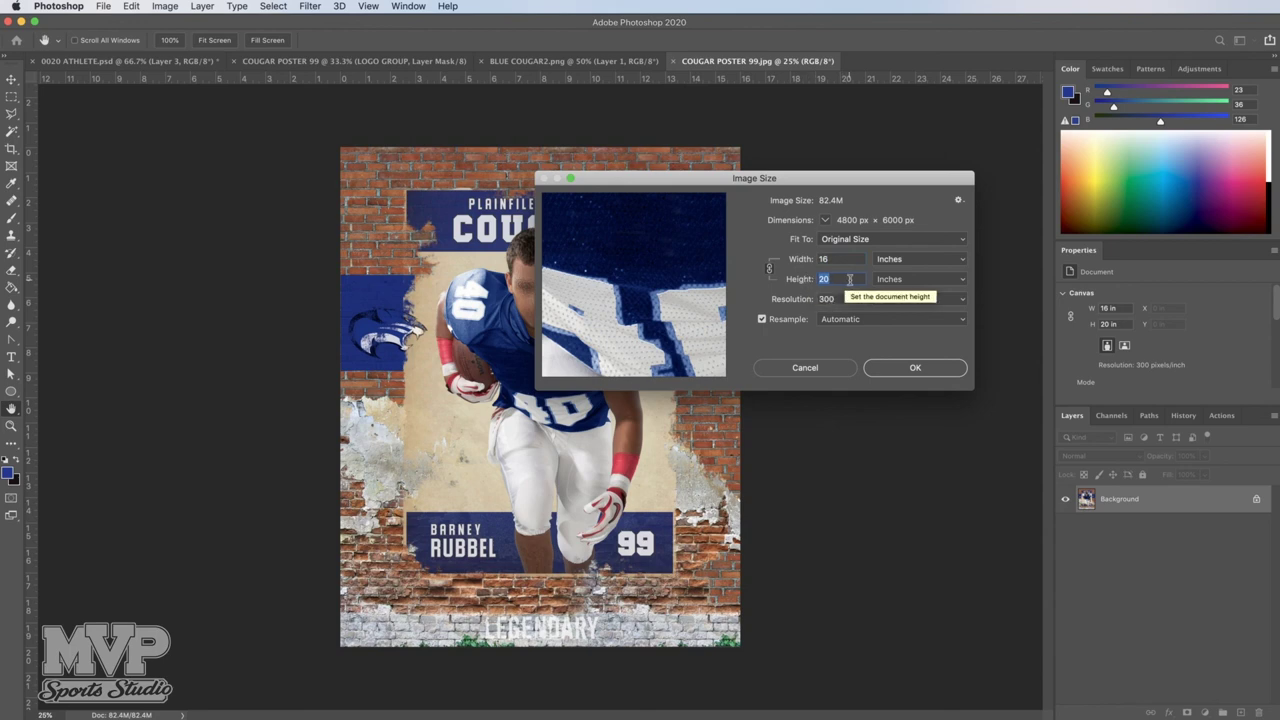
type("10")
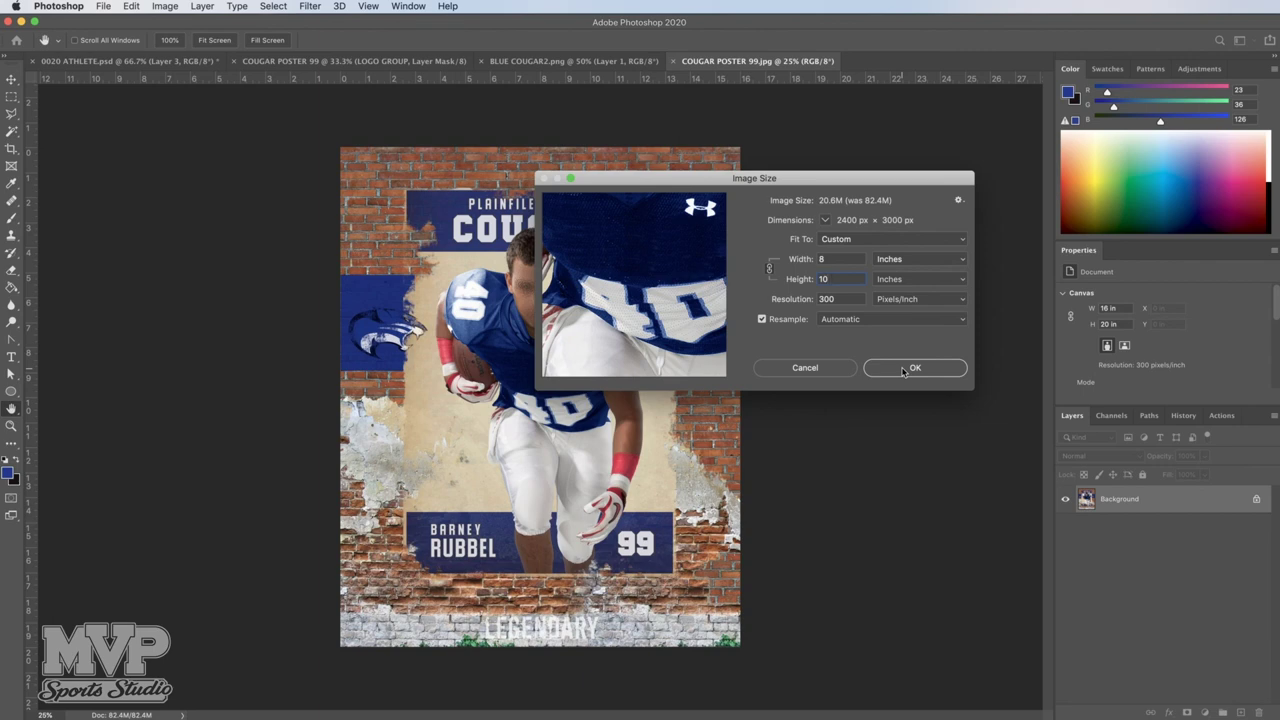
left_click(806, 368)
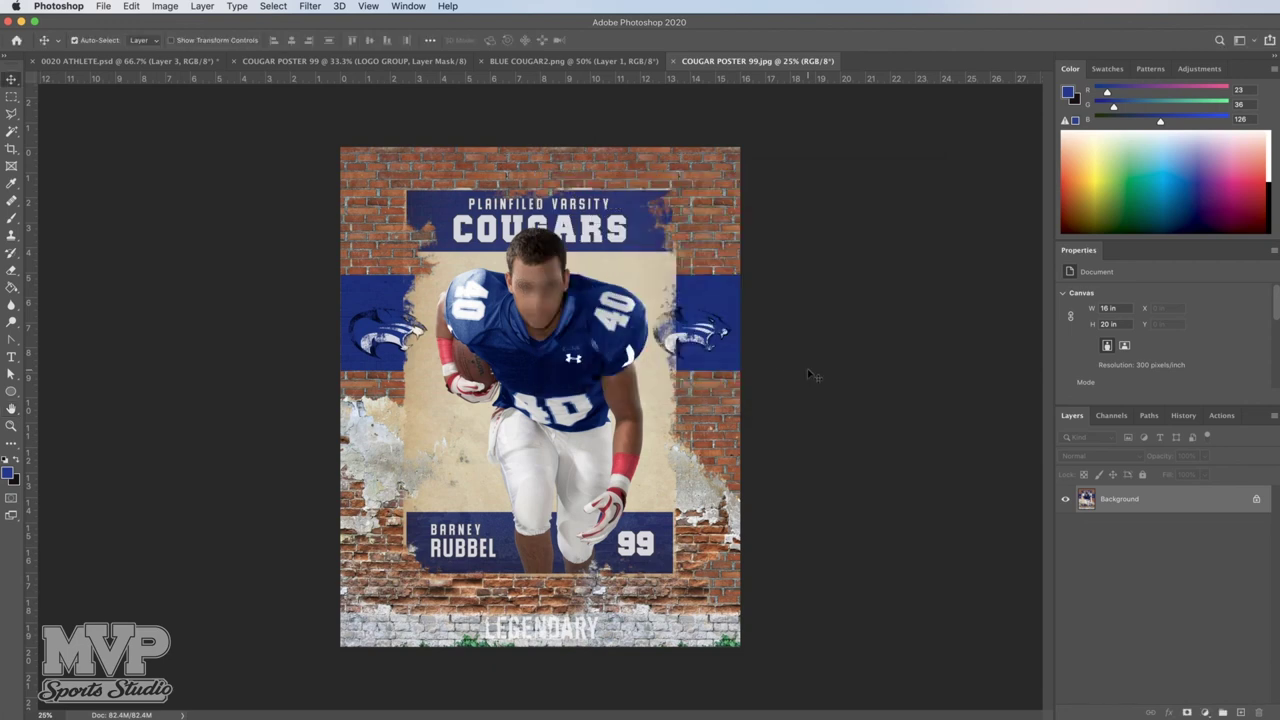